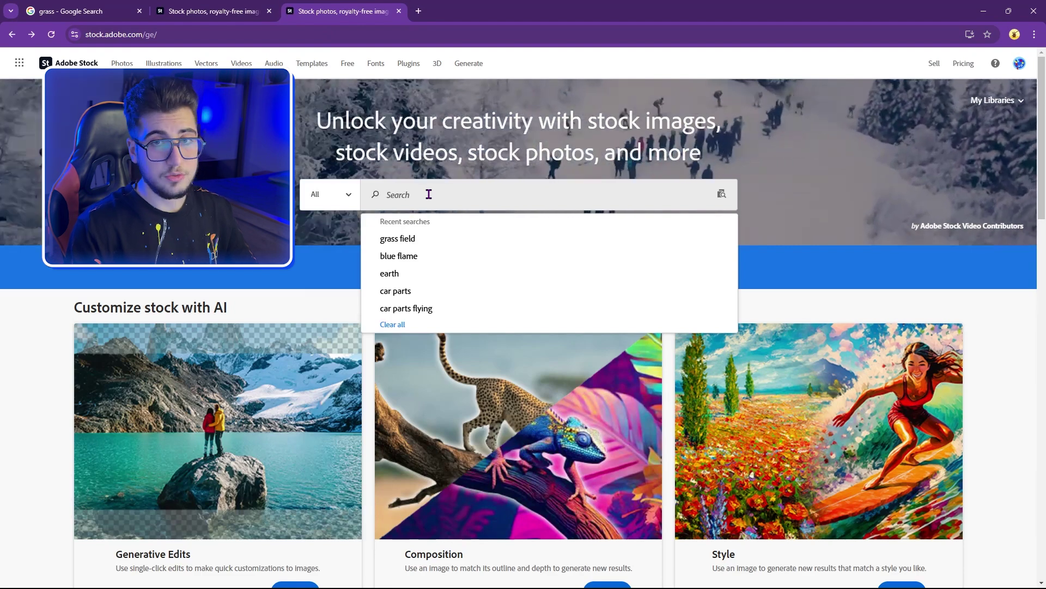
# Search Adobe Stock for "grass field" and browse the free images.
pyautogui.write('grass')
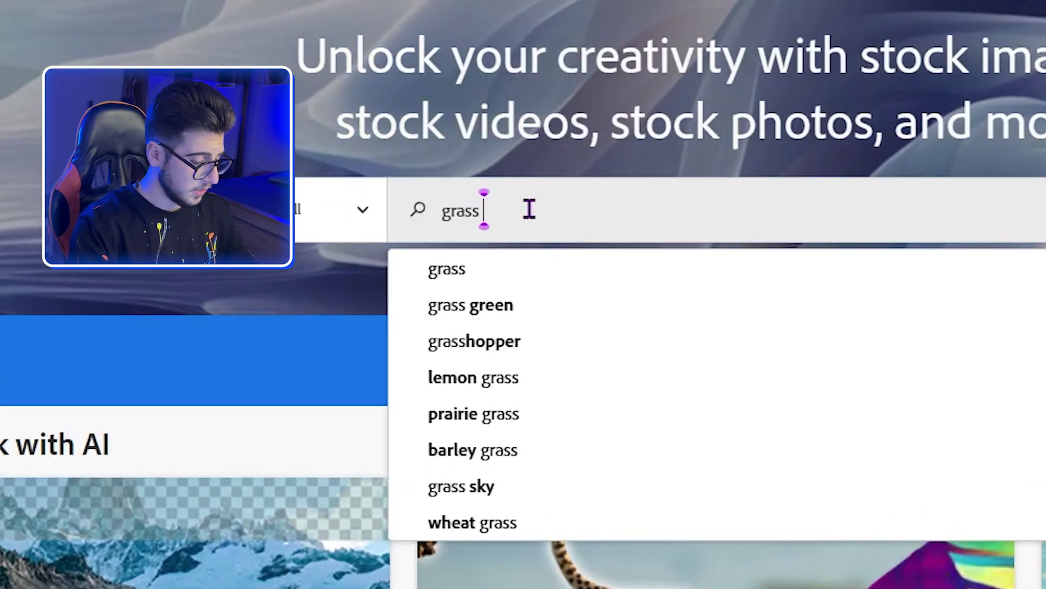
pyautogui.write(' field')
pyautogui.press('Return')
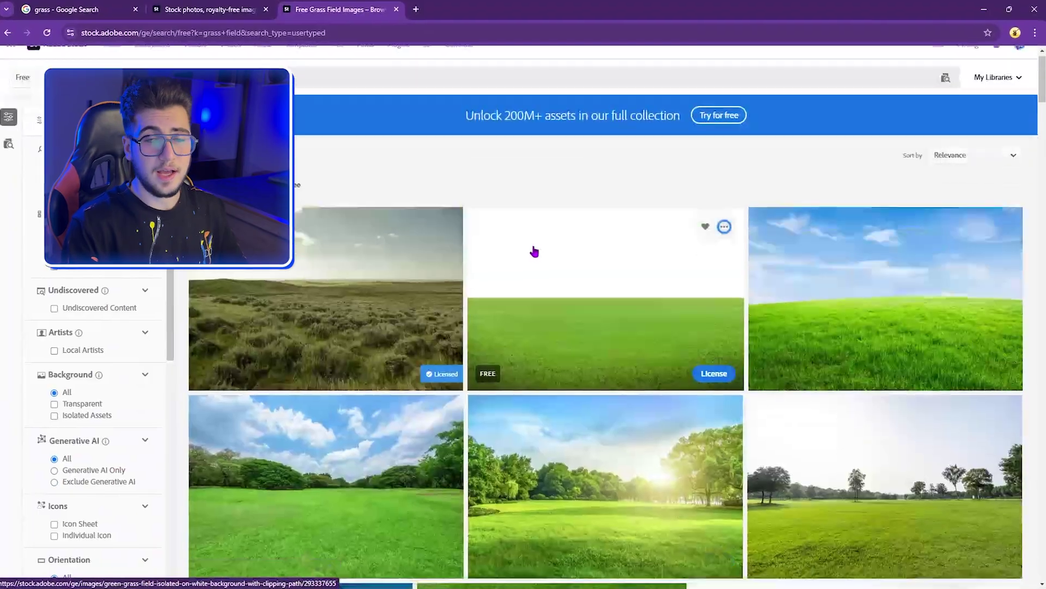
pyautogui.scroll(-15, 534, 251)
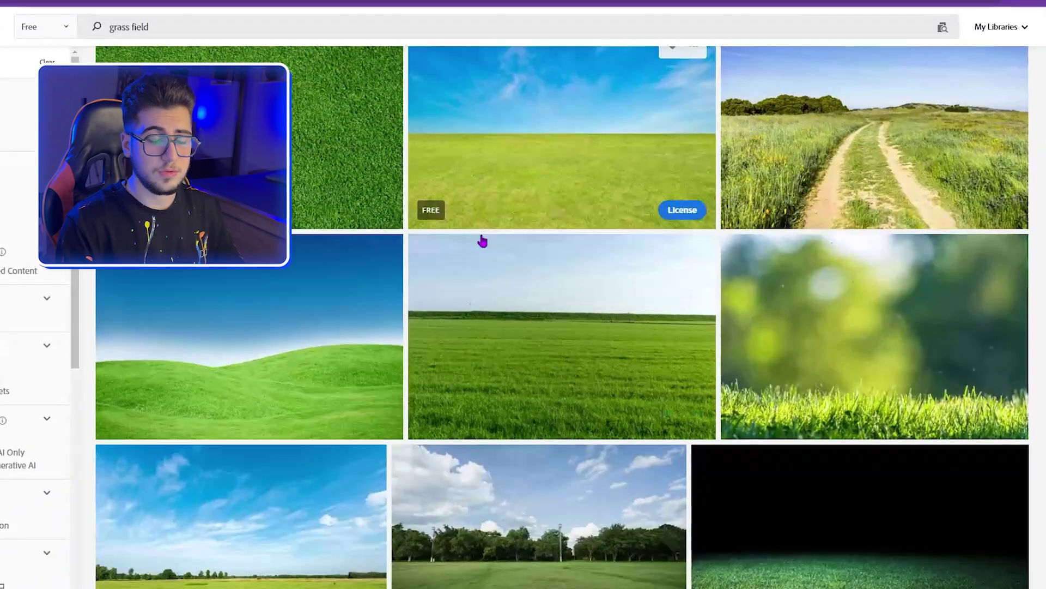
pyautogui.scroll(-6, 482, 241)
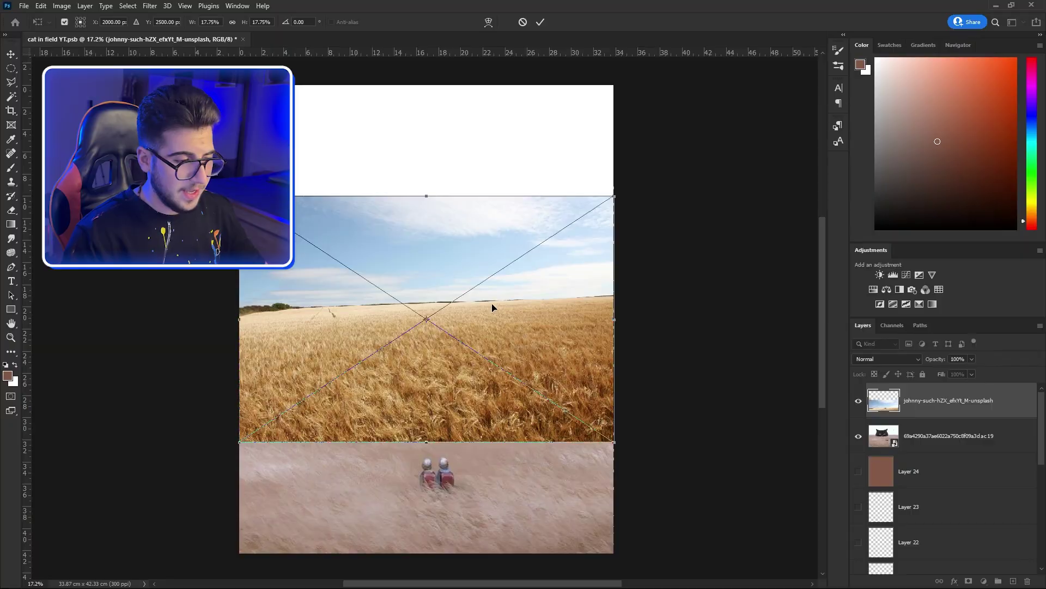
# In Photoshop, move the placed wheat field photo down the canvas, then select its sky with Quick Selection and delete it.
pyautogui.moveTo(495, 307); pyautogui.dragTo(512, 391)
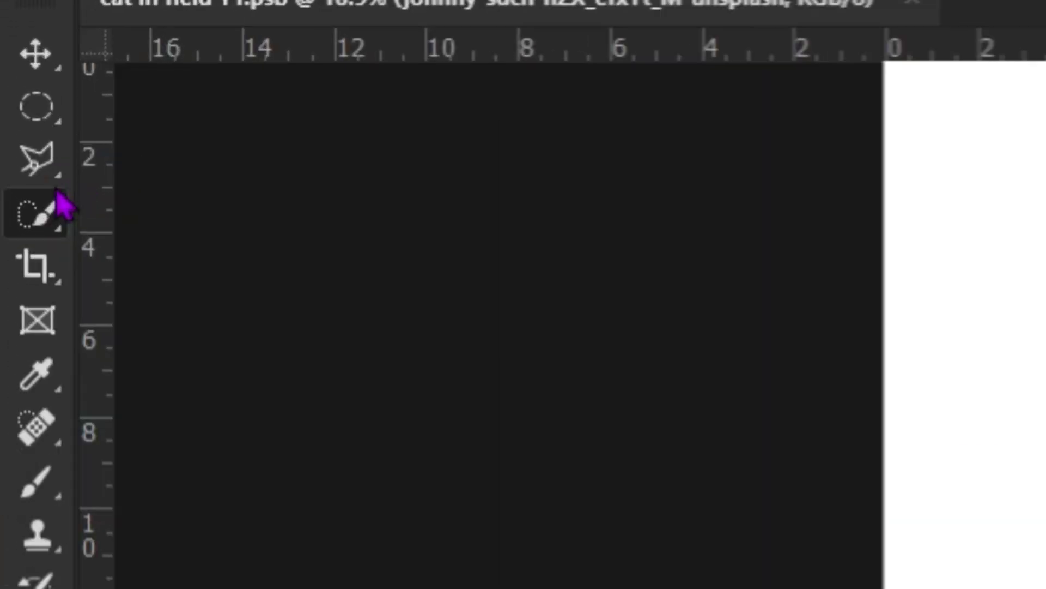
pyautogui.click(11, 96)
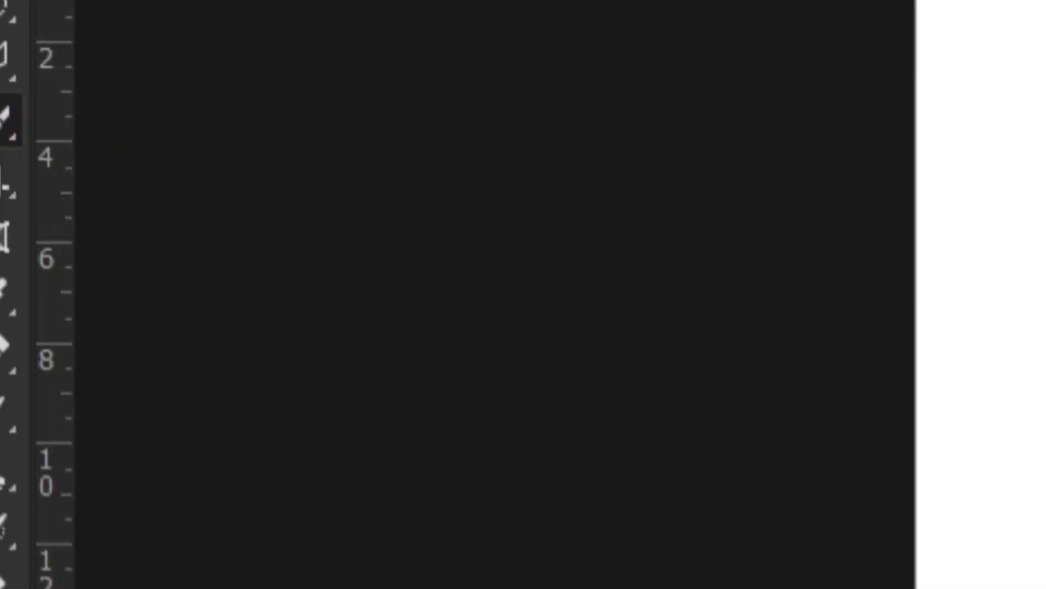
pyautogui.moveTo(382, 179)
pyautogui.mouseDown()
pyautogui.moveTo(523, 217)
pyautogui.moveTo(827, 215)
pyautogui.mouseUp()
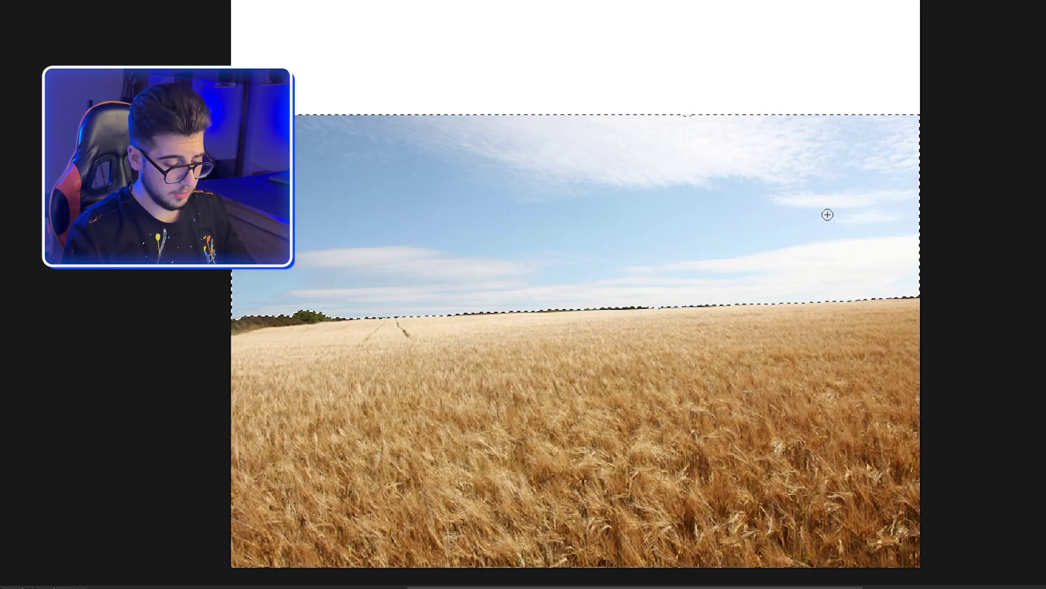
pyautogui.press('Delete')
# Enlarge the wheat field along the canvas base, flip it horizontally and rotate it slightly to level the horizon.
pyautogui.click(384, 1)
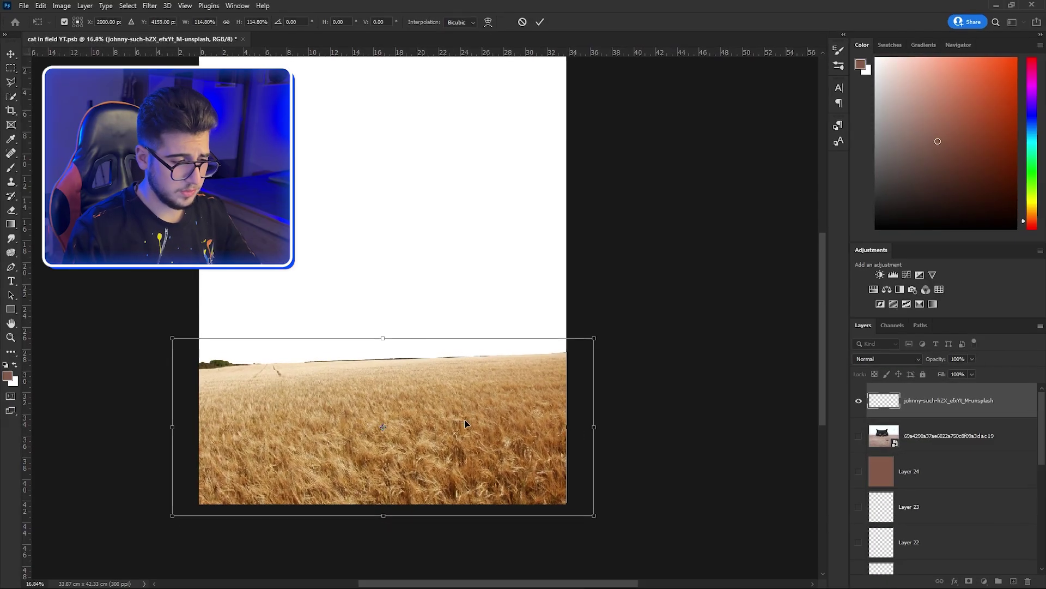
pyautogui.rightClick(473, 351)
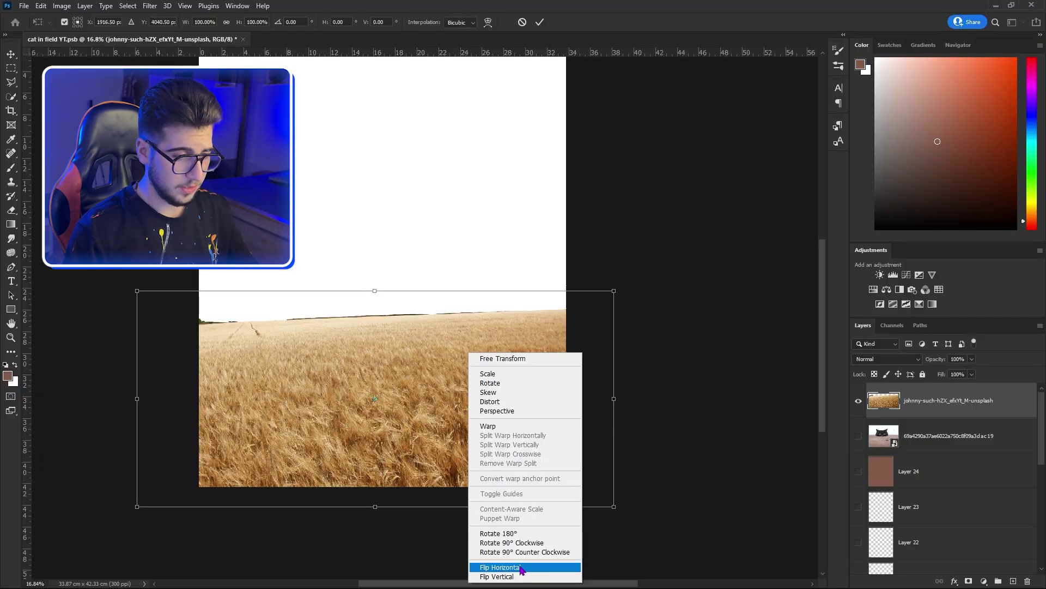
pyautogui.click(640, 523)
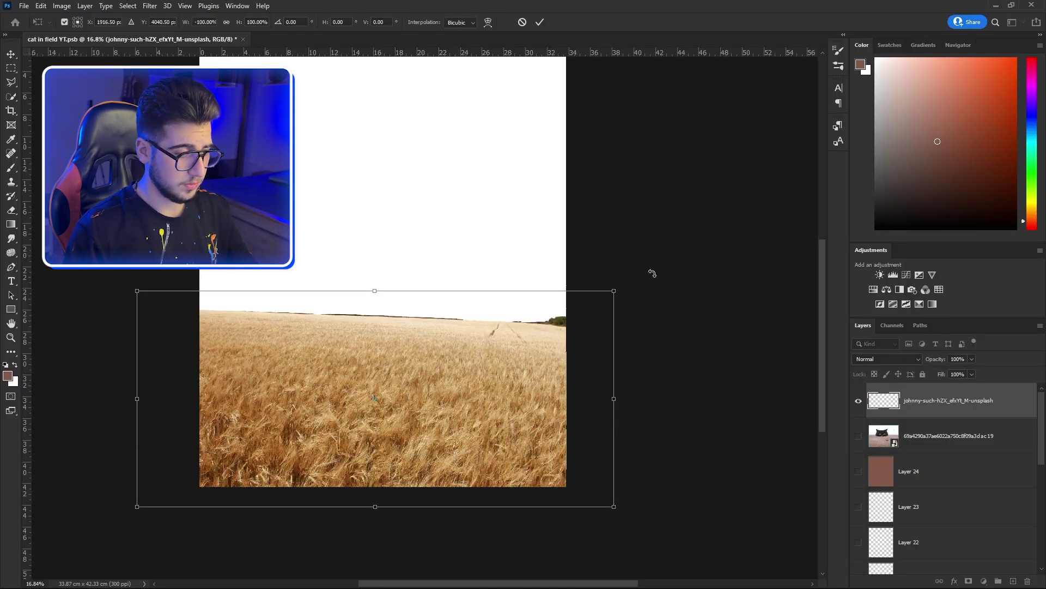
pyautogui.moveTo(652, 273); pyautogui.dragTo(648, 264)
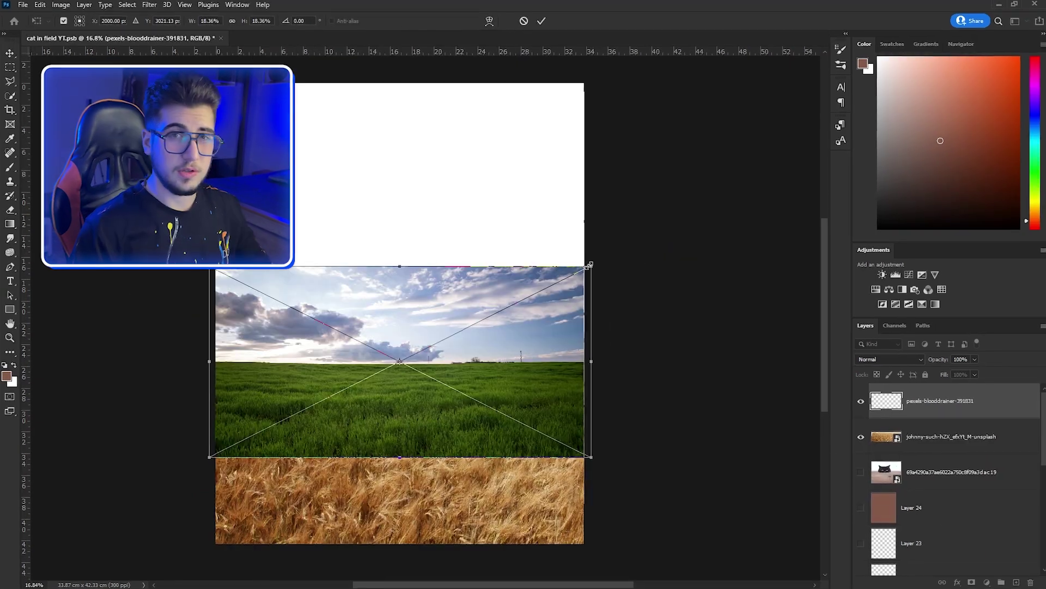
# Enlarge the green field photo over the wheat and blend its lower edge with a soft brush on a layer mask.
pyautogui.moveTo(588, 263); pyautogui.dragTo(612, 256)
pyautogui.moveTo(479, 330); pyautogui.dragTo(480, 344)
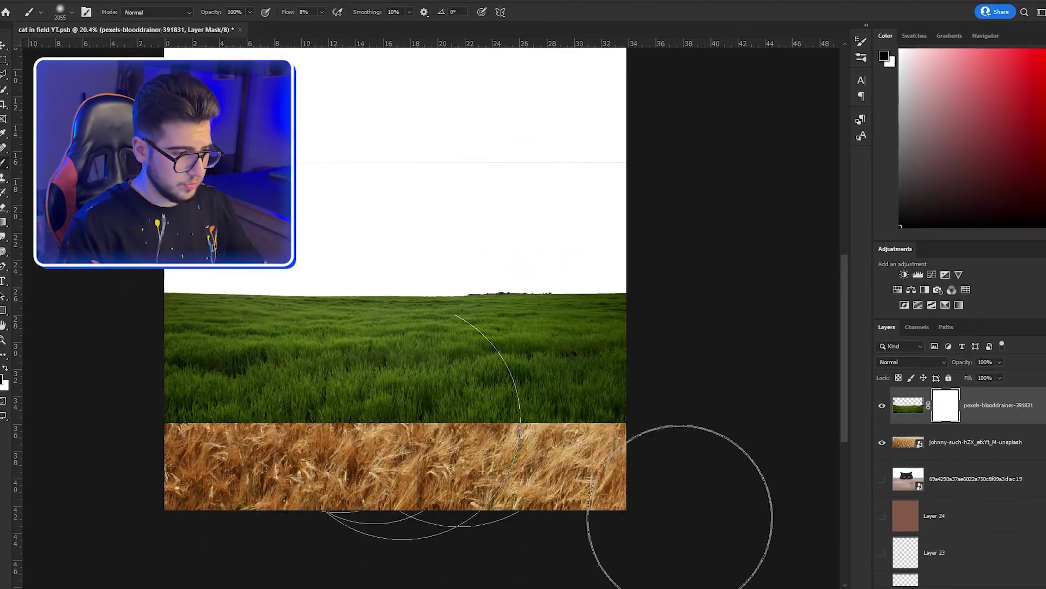
pyautogui.moveTo(420, 447)
pyautogui.mouseDown()
pyautogui.moveTo(545, 431)
pyautogui.moveTo(436, 453)
pyautogui.mouseUp()
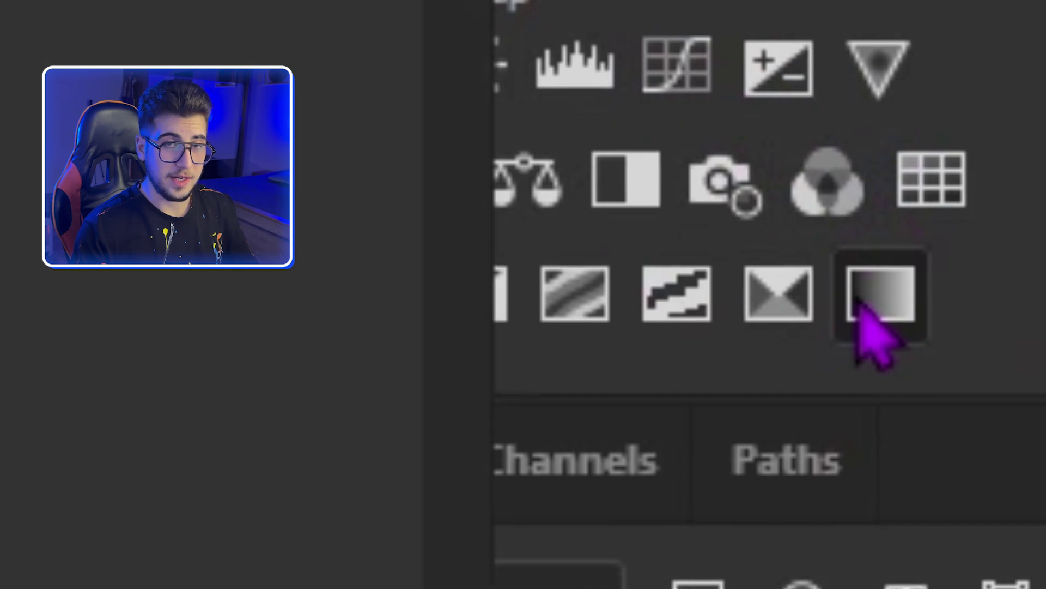
# Add a Gradient Map clipped to the green field and colour its 25% stop dark brown 3a1704, sampled from the wheat.
pyautogui.click(925, 304)
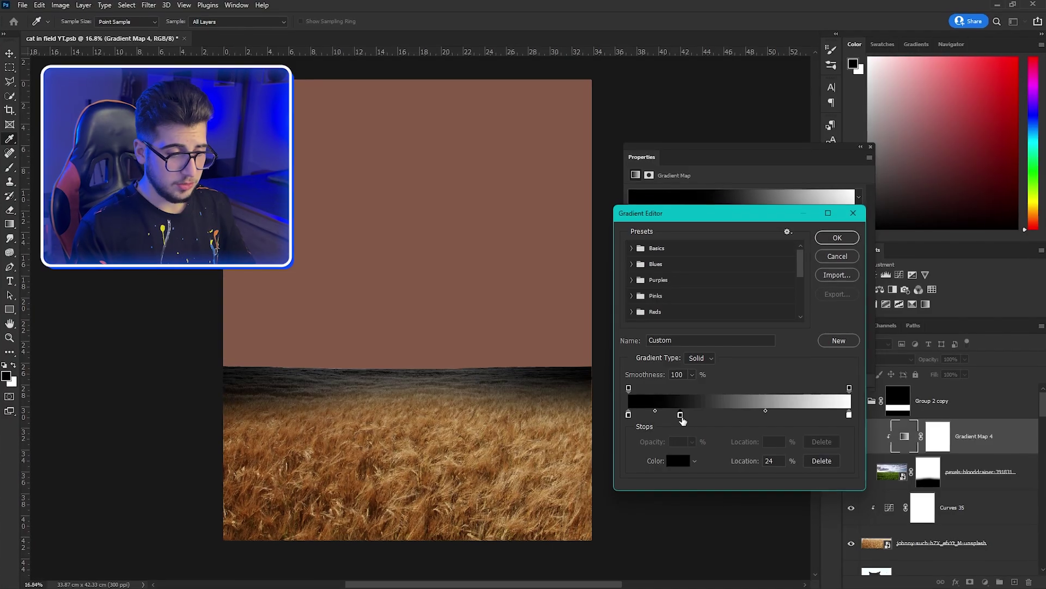
pyautogui.doubleClick(683, 416)
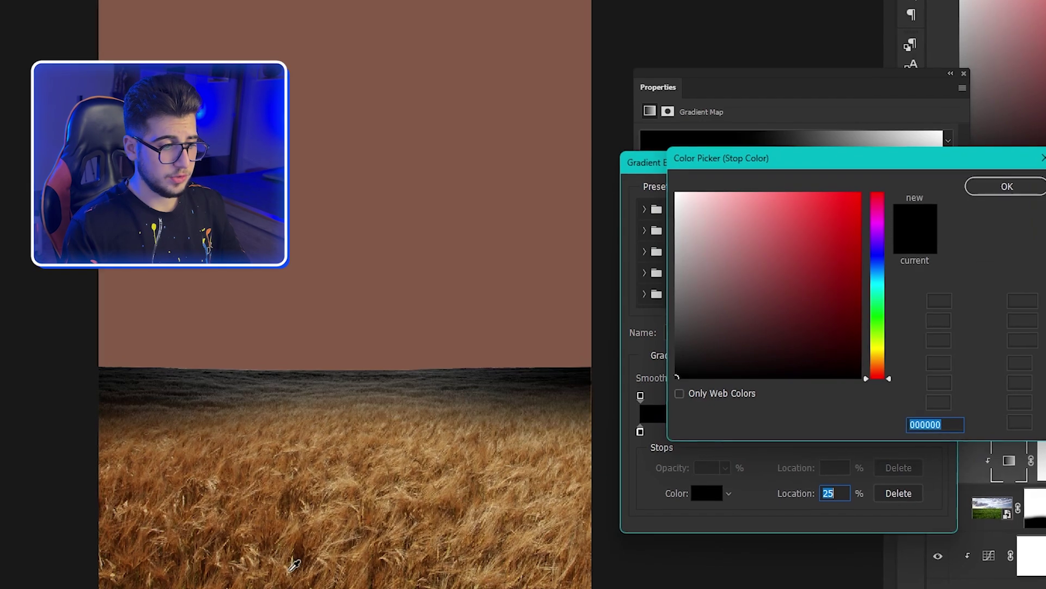
pyautogui.moveTo(295, 561); pyautogui.dragTo(301, 562)
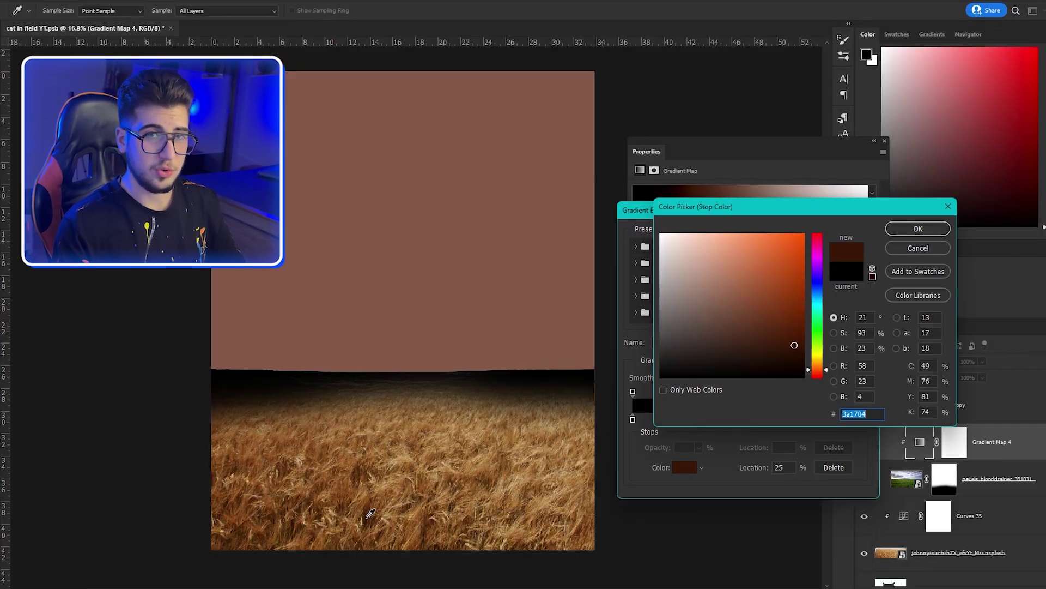
pyautogui.press('Return')
# Colour the Gradient Map's 49% and lighter stops with tones sampled from the wheat, and resample the dark stop's colour.
pyautogui.click(787, 435)
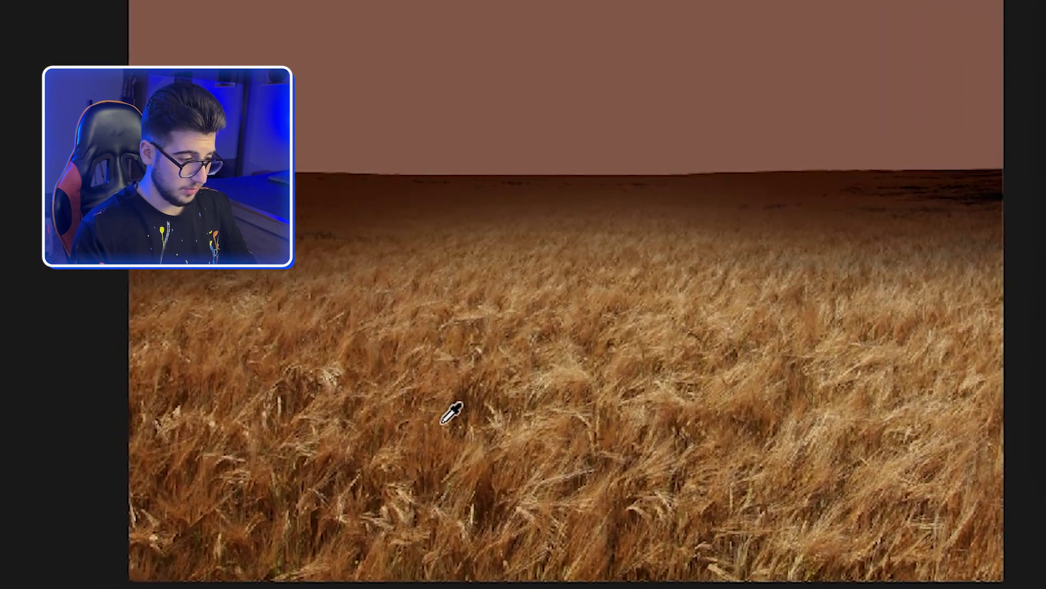
pyautogui.click(439, 421)
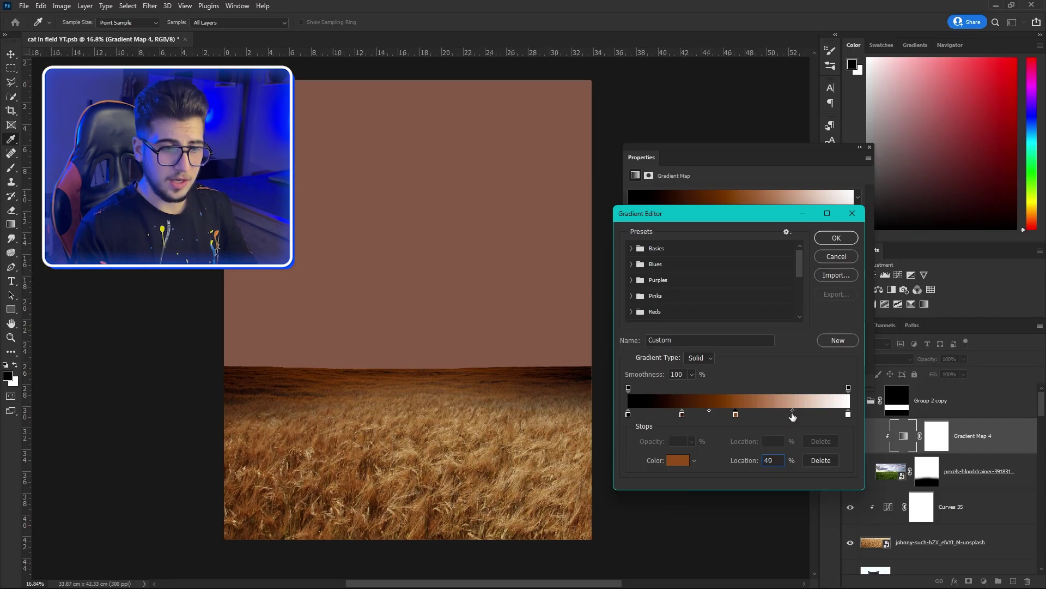
pyautogui.doubleClick(796, 416)
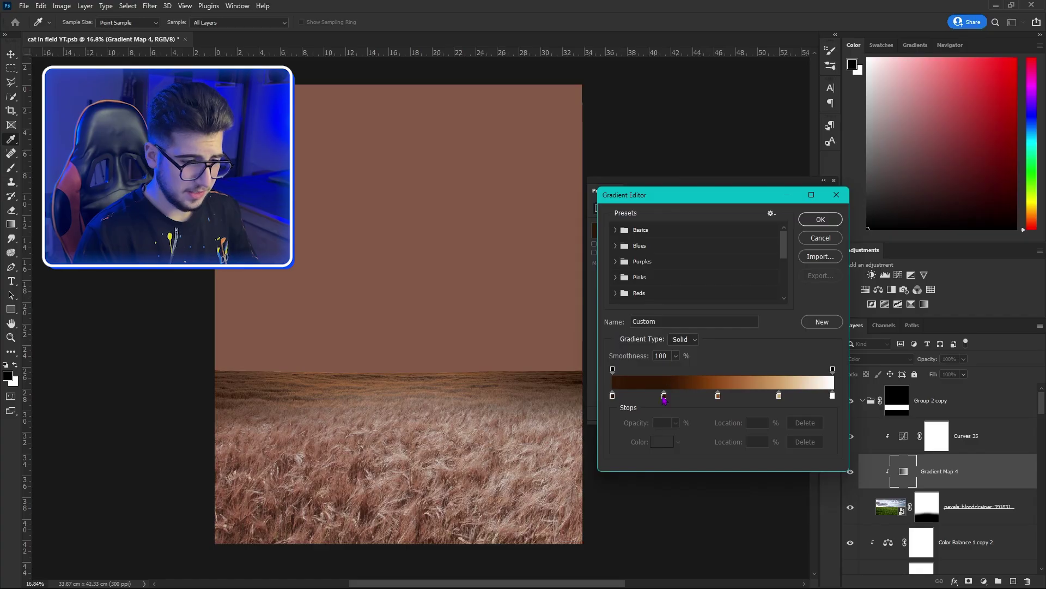
pyautogui.click(665, 401)
pyautogui.doubleClick(542, 347)
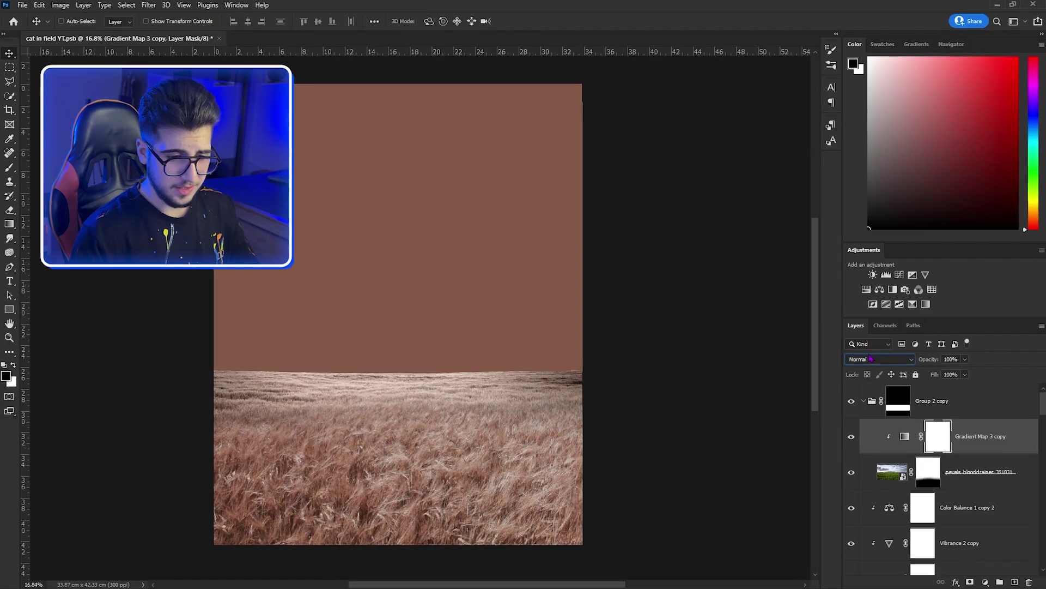
# Set the distant field's Gradient Map to Color blending and raise its midtones with a clipped Curves adjustment.
pyautogui.click(872, 358)
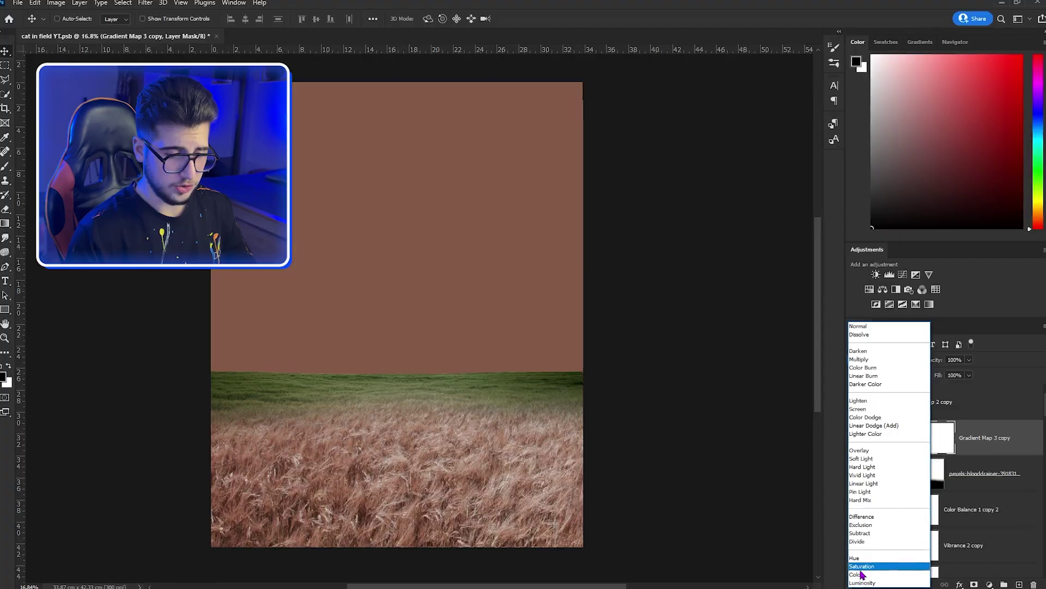
pyautogui.press('Escape')
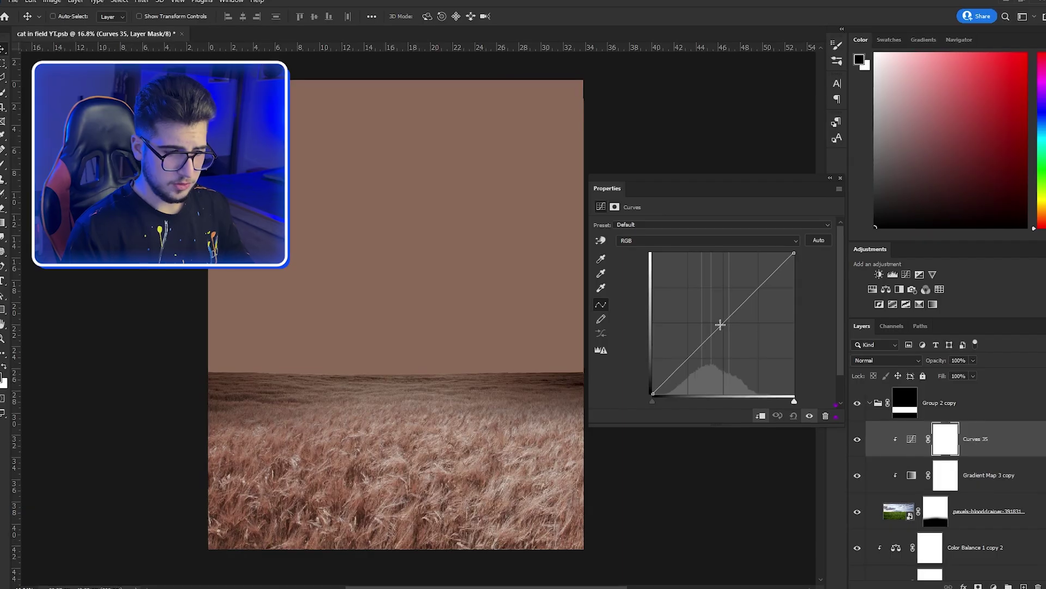
pyautogui.moveTo(721, 325); pyautogui.dragTo(709, 309)
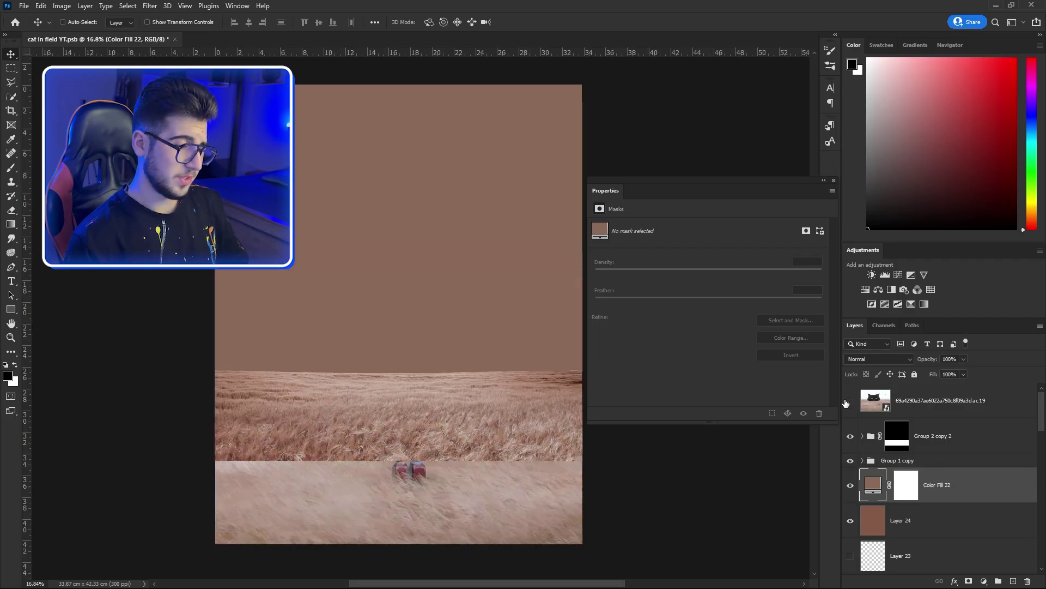
# Show the black cat reference layer, scale down the orange cat photo and refine its mask in Select and Mask.
pyautogui.click(849, 401)
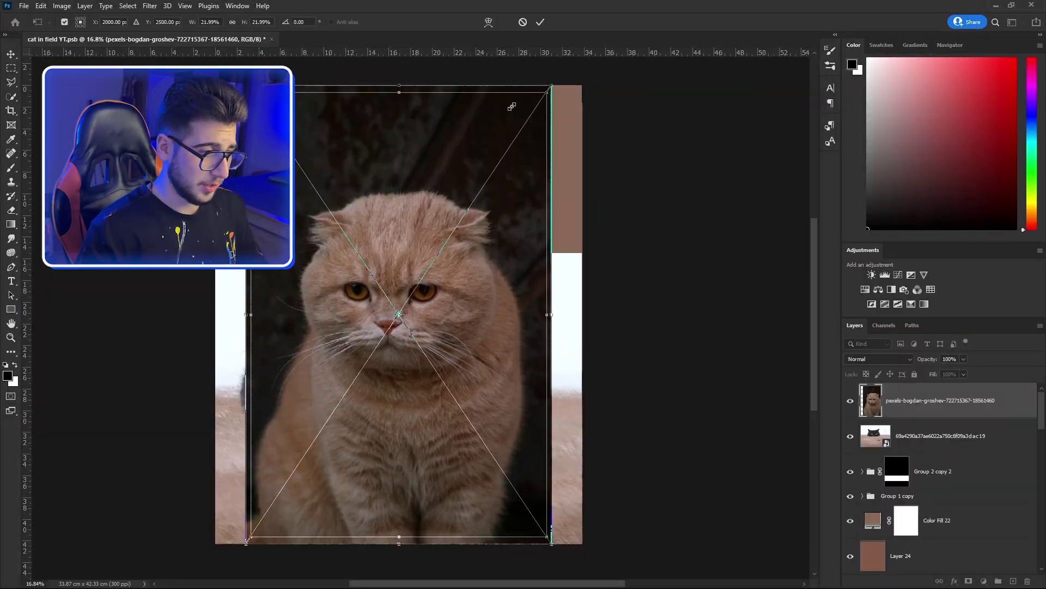
pyautogui.moveTo(512, 107); pyautogui.dragTo(503, 116)
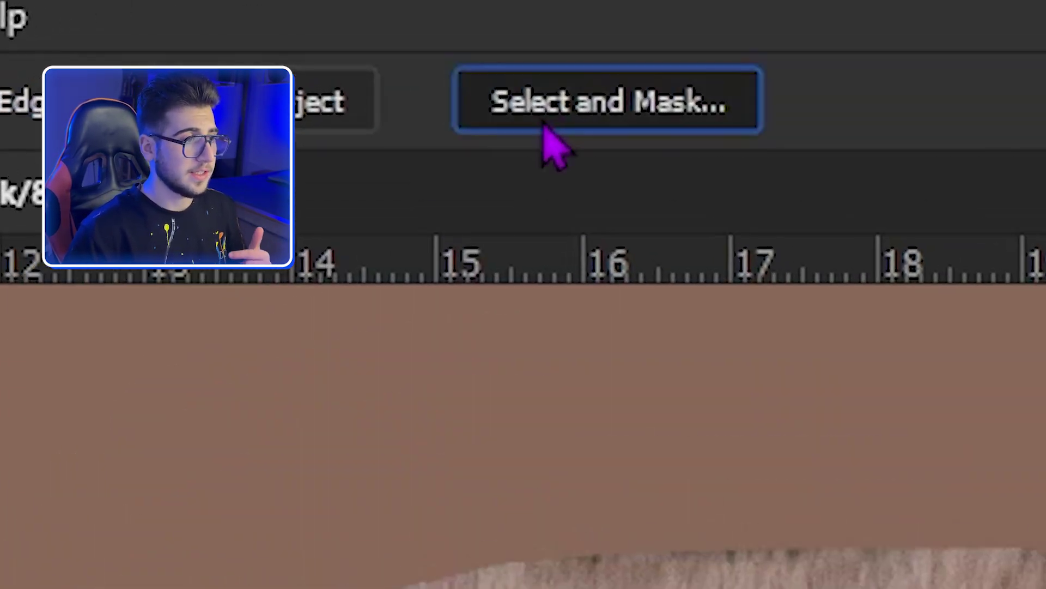
pyautogui.click(545, 127)
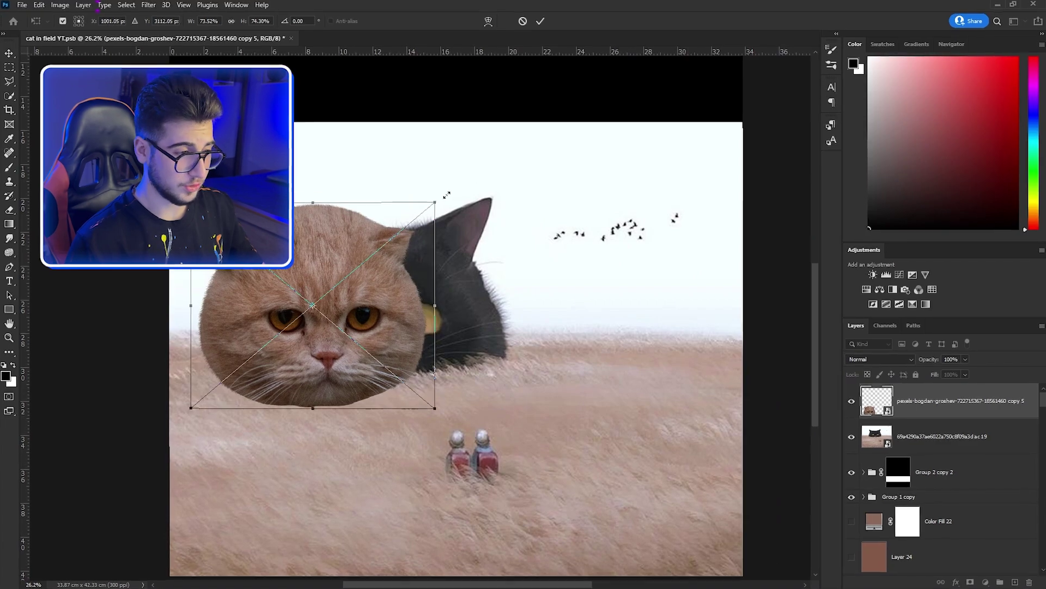
# Scale and position the orange cat's head using the reference cat, and mask its lower edge with grass-shaped brush strokes.
pyautogui.moveTo(432, 198); pyautogui.dragTo(502, 140)
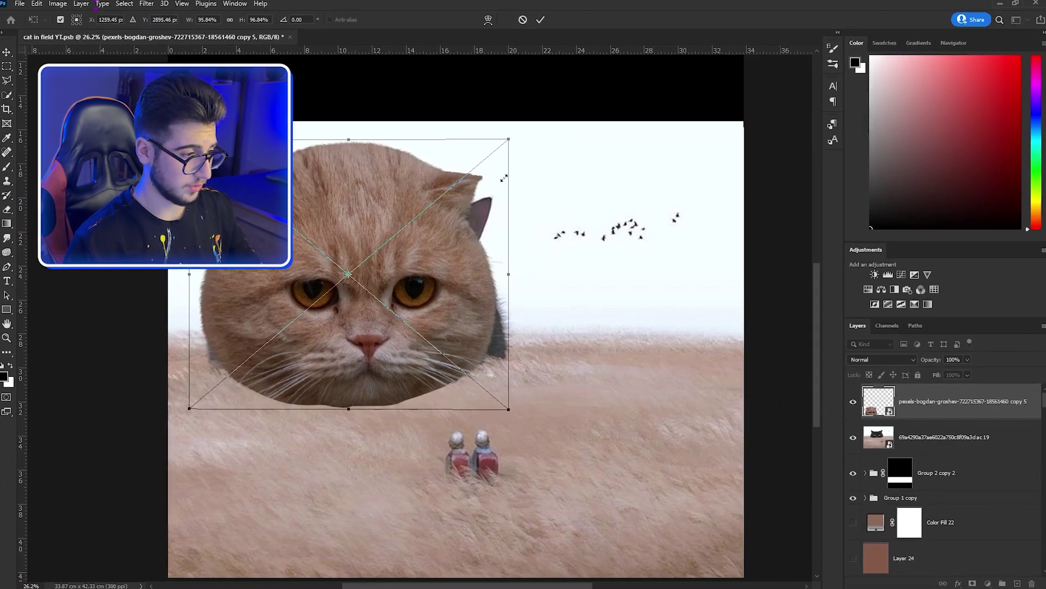
pyautogui.moveTo(413, 322); pyautogui.dragTo(412, 329)
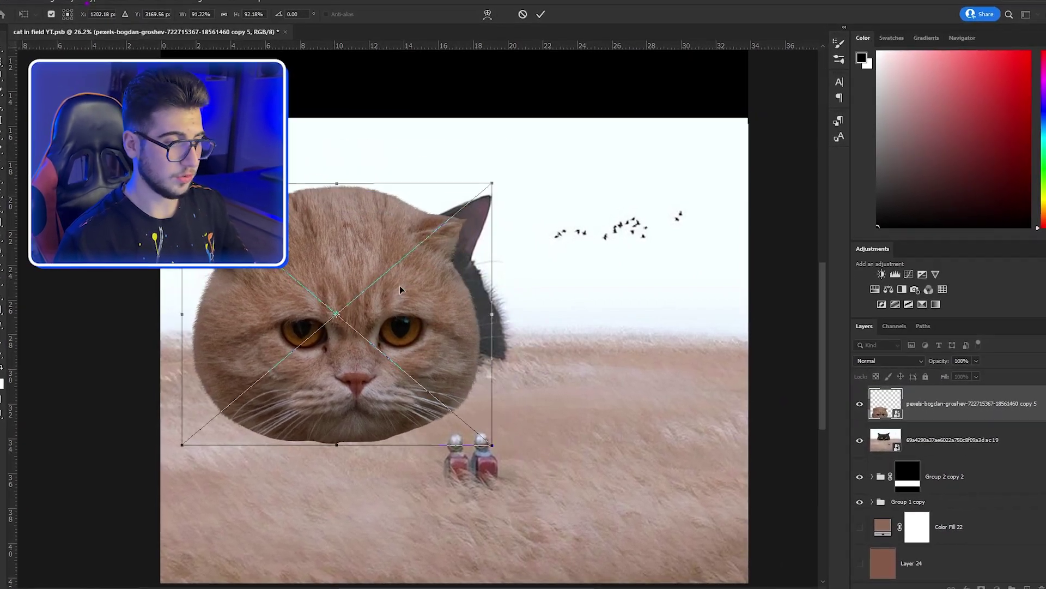
pyautogui.moveTo(508, 307); pyautogui.dragTo(515, 313)
pyautogui.moveTo(676, 307); pyautogui.dragTo(689, 304)
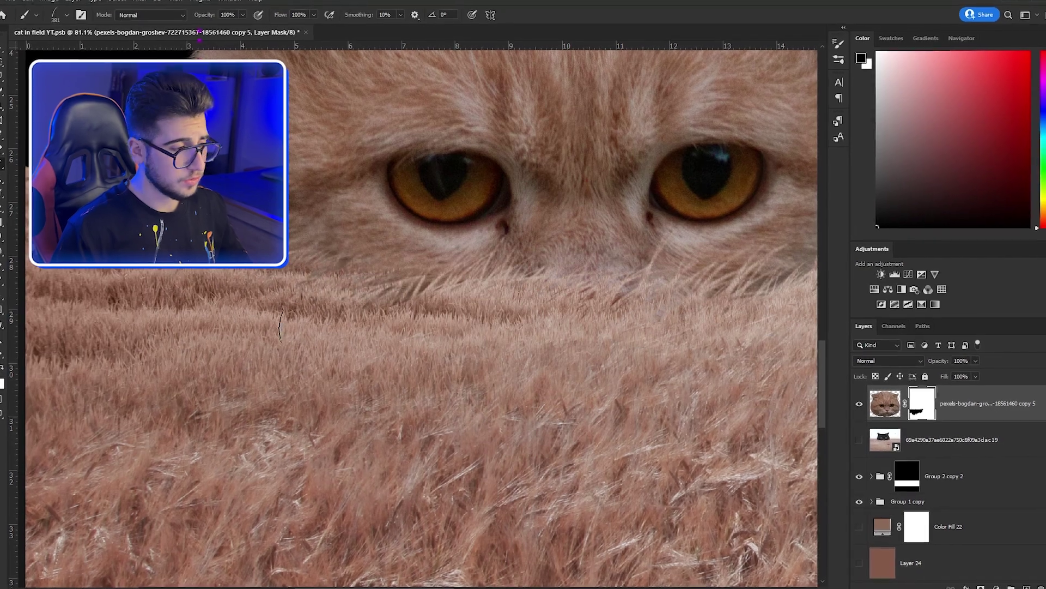
pyautogui.moveTo(440, 323); pyautogui.dragTo(328, 299)
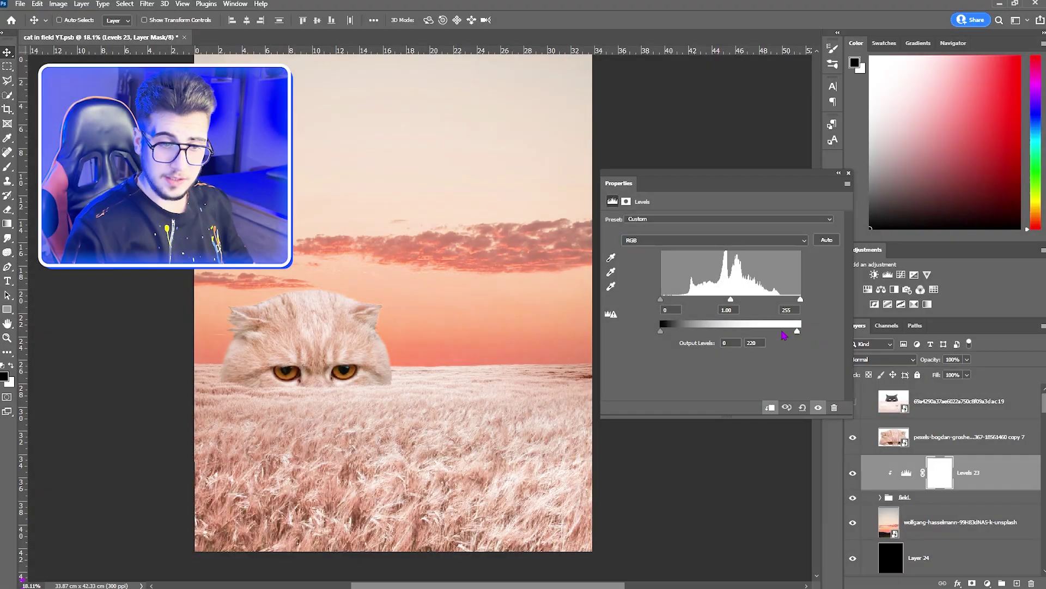
# Darken the field by lowering the Levels white output and adding an Exposure adjustment of -1.86 with gamma correction 0.76.
pyautogui.moveTo(787, 330); pyautogui.dragTo(775, 331)
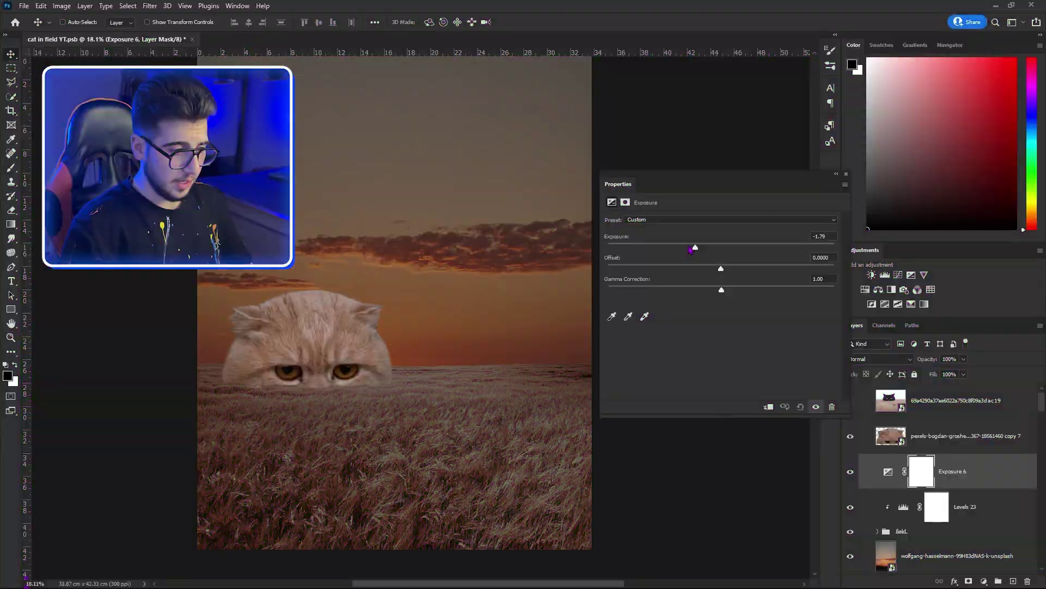
pyautogui.moveTo(694, 247)
pyautogui.mouseDown()
pyautogui.moveTo(672, 247)
pyautogui.moveTo(699, 253)
pyautogui.mouseUp()
pyautogui.moveTo(722, 289); pyautogui.dragTo(740, 291)
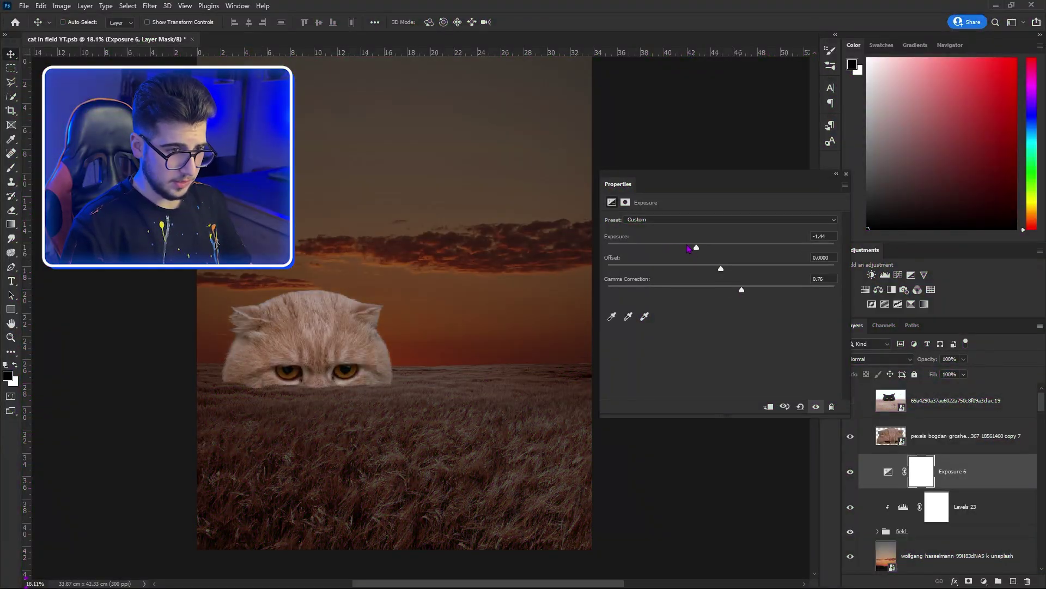
pyautogui.moveTo(694, 244); pyautogui.dragTo(689, 247)
# Invert the Exposure mask to black and paint the foreground back in white with an enlarged brush at 6% flow.
pyautogui.hotkey('ctrl', 'i')
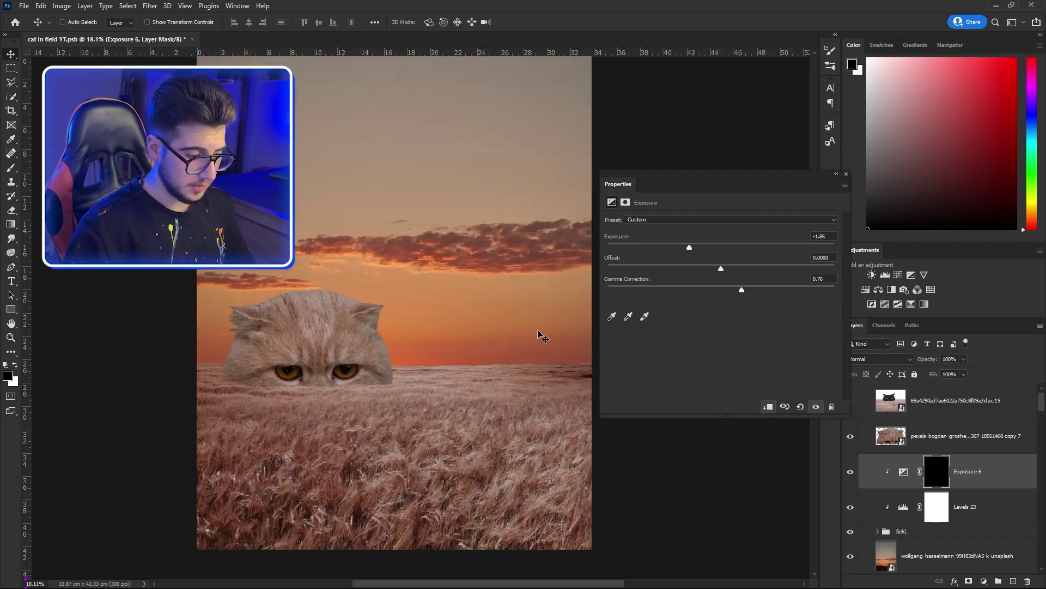
pyautogui.press('b')
pyautogui.press('x')
pyautogui.scroll(-3, 633, 551)
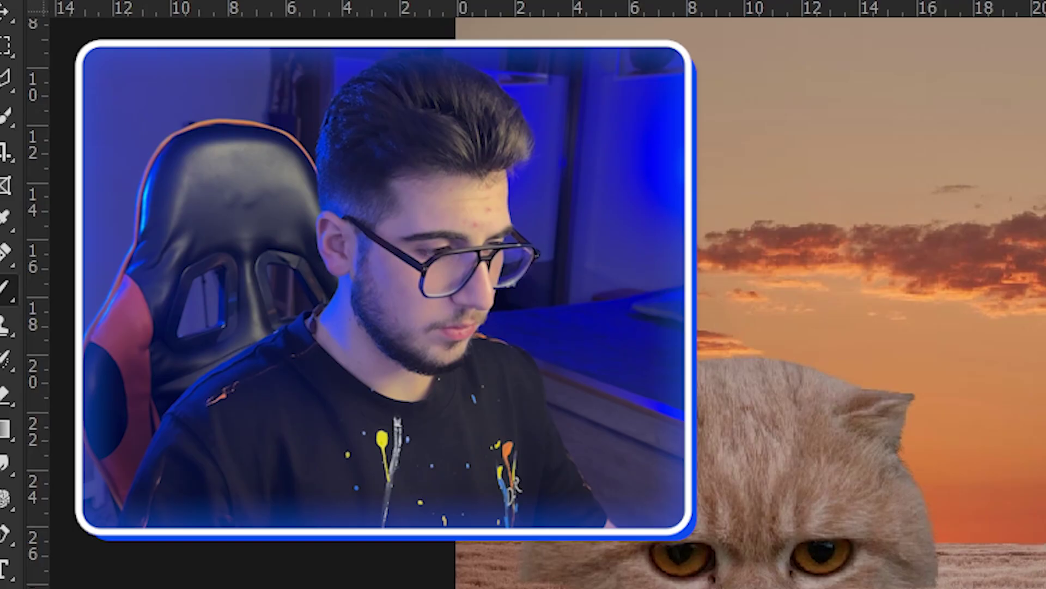
pyautogui.hotkey('shift', '0')
pyautogui.hotkey('shift', '6')
pyautogui.press(']')
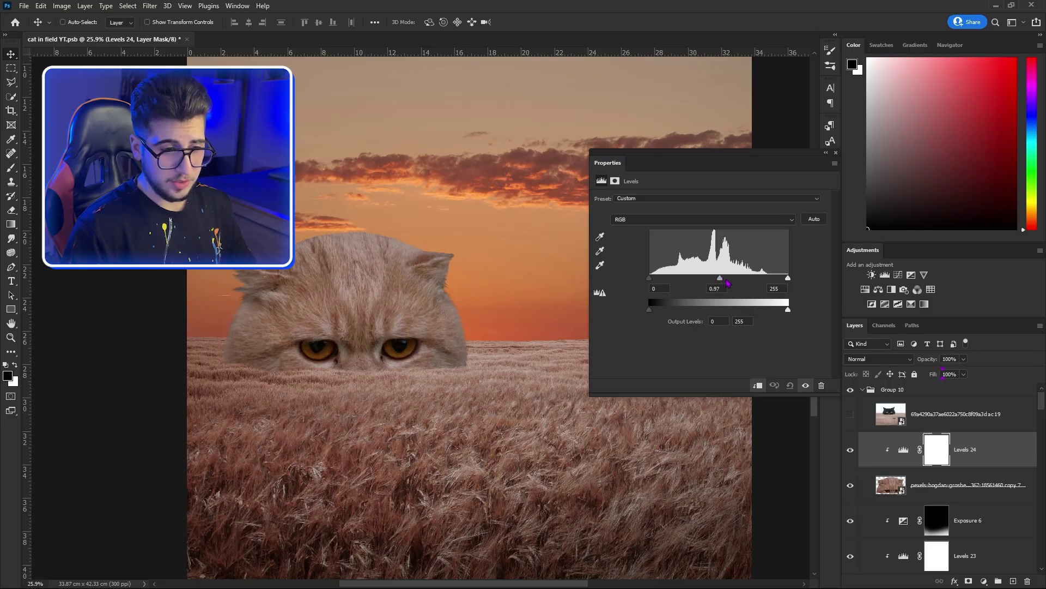
# Darken the cat's midtones slightly in its clipped Levels adjustment.
pyautogui.moveTo(728, 283); pyautogui.dragTo(732, 283)
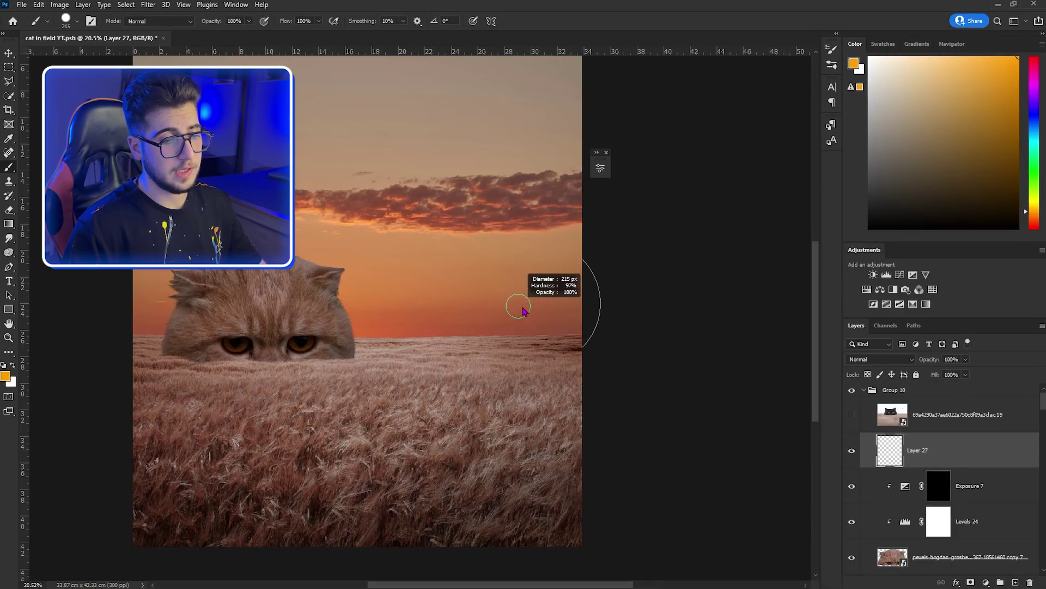
# Paint an orange sun marker on a new layer at the horizon beside the cat as a light guide.
pyautogui.moveTo(526, 300)
pyautogui.mouseDown()
pyautogui.moveTo(520, 323)
pyautogui.moveTo(505, 324)
pyautogui.mouseUp()
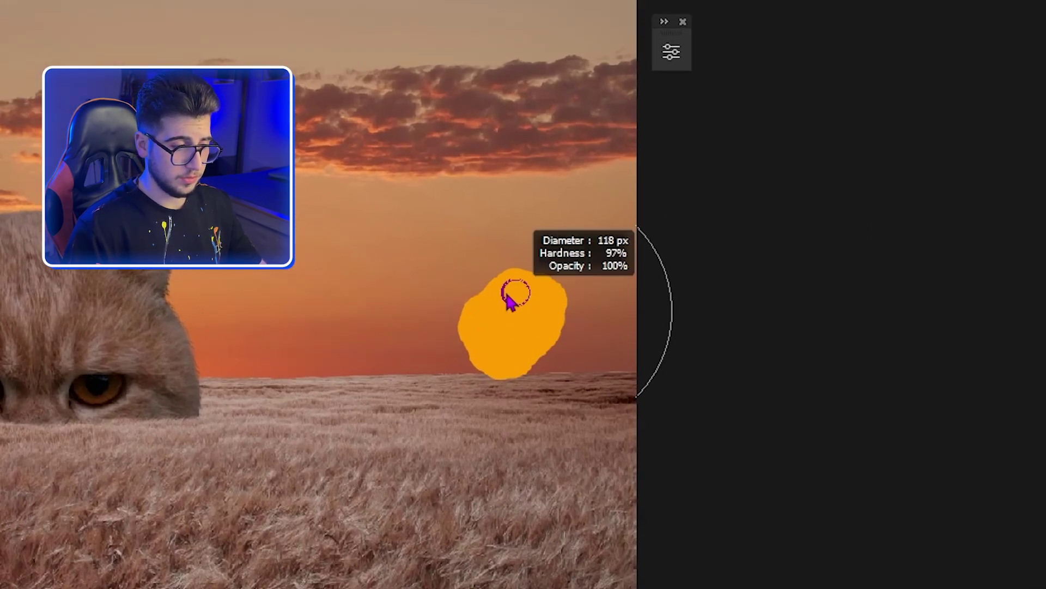
pyautogui.moveTo(158, 214); pyautogui.dragTo(514, 278)
pyautogui.moveTo(193, 314); pyautogui.dragTo(444, 314)
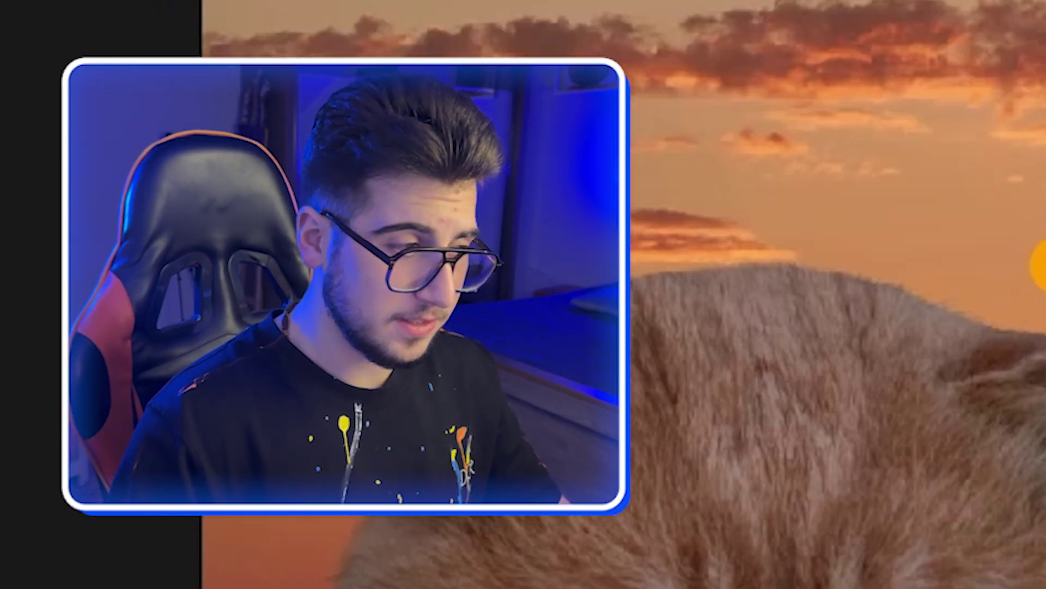
pyautogui.moveTo(89, 401)
pyautogui.mouseDown()
pyautogui.moveTo(167, 276)
pyautogui.moveTo(215, 245)
pyautogui.mouseUp()
# Paint the cat's shadow onto the wheat below and in front of it on the clipped Exposure layer's mask.
pyautogui.moveTo(431, 190); pyautogui.dragTo(414, 199)
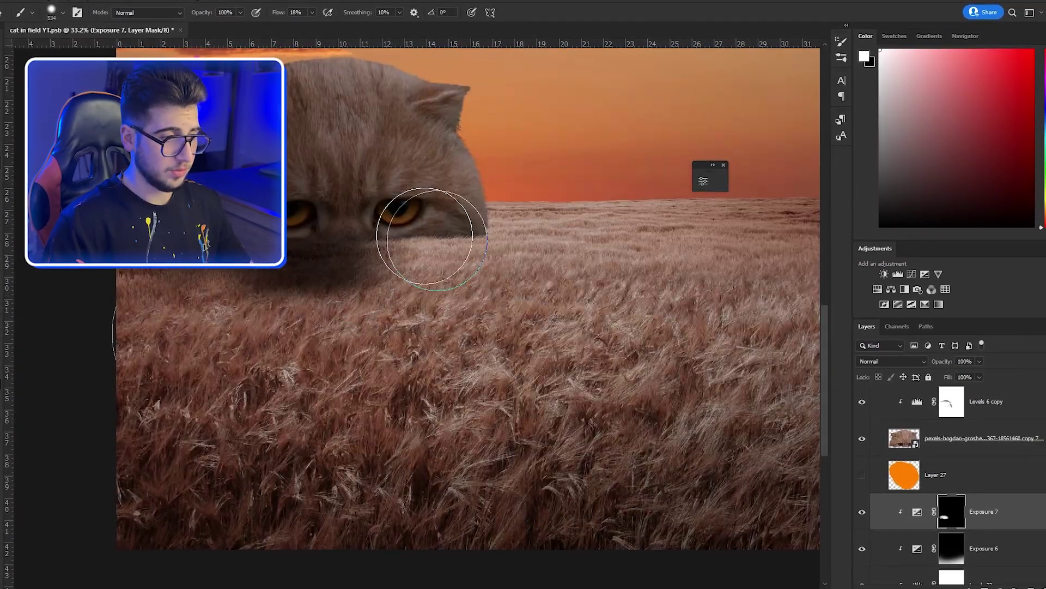
pyautogui.moveTo(425, 238); pyautogui.dragTo(430, 270)
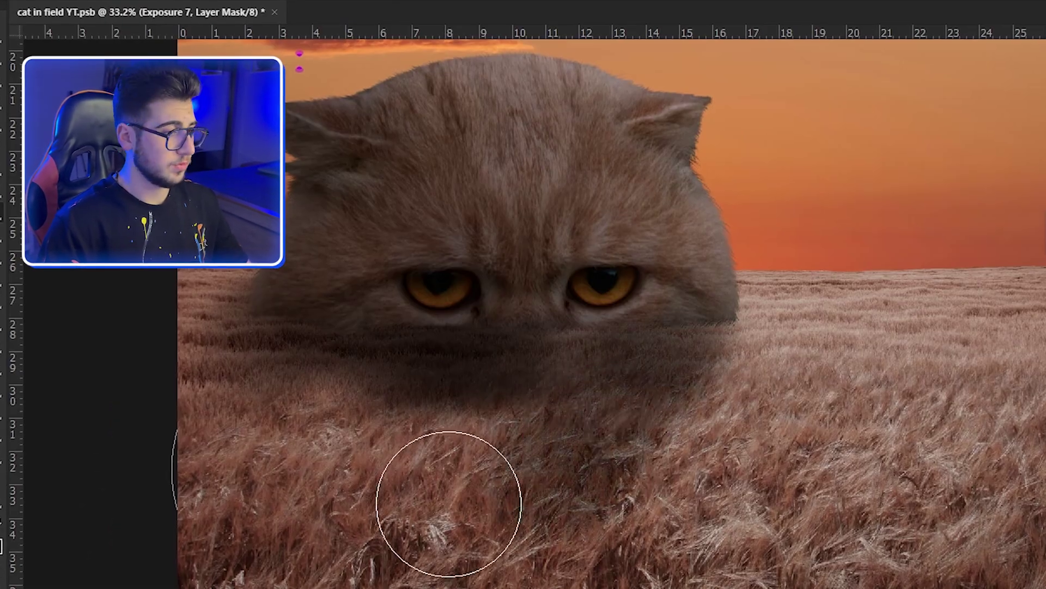
pyautogui.moveTo(449, 503)
pyautogui.mouseDown()
pyautogui.moveTo(505, 408)
pyautogui.moveTo(267, 435)
pyautogui.mouseUp()
pyautogui.moveTo(412, 373); pyautogui.dragTo(476, 404)
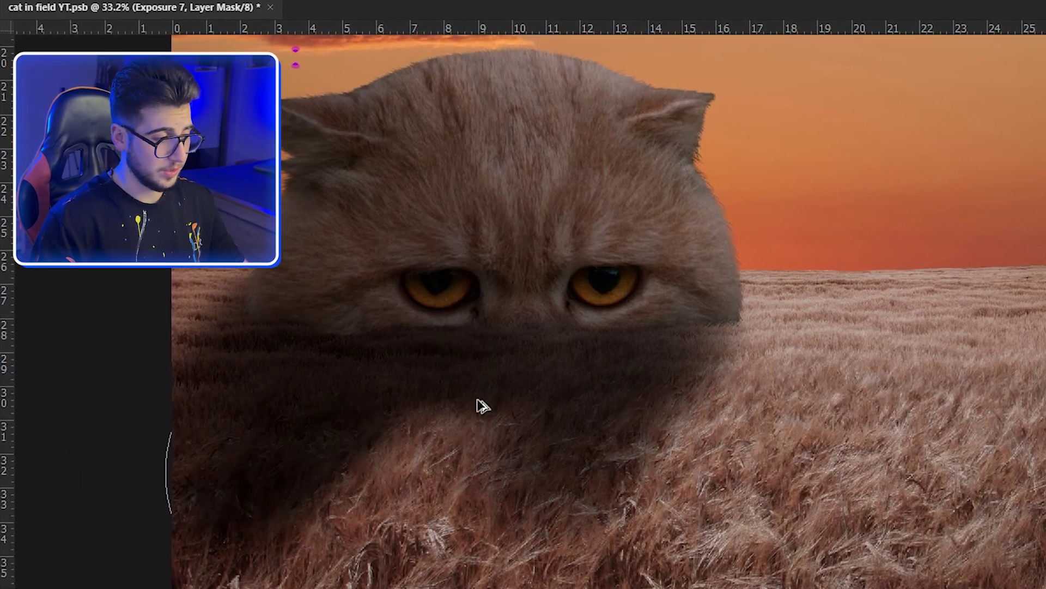
pyautogui.moveTo(428, 234); pyautogui.dragTo(442, 257)
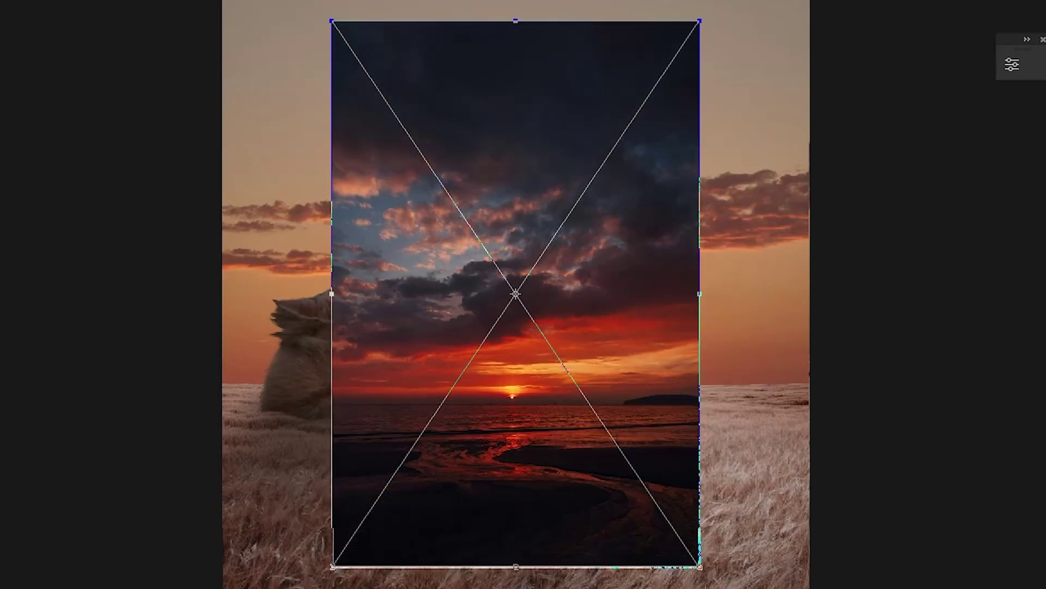
# Enlarge the dark red sunset photo to cover the canvas behind the field and add a layer mask to it.
pyautogui.moveTo(699, 21); pyautogui.dragTo(753, 0)
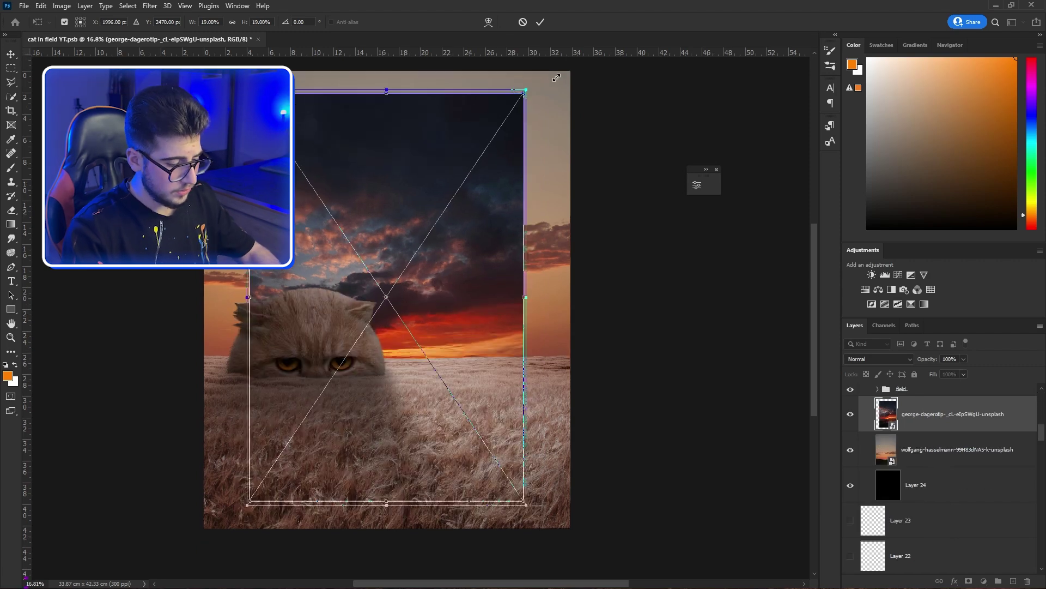
pyautogui.moveTo(534, 75); pyautogui.dragTo(592, 64)
pyautogui.press('Return')
pyautogui.click(968, 581)
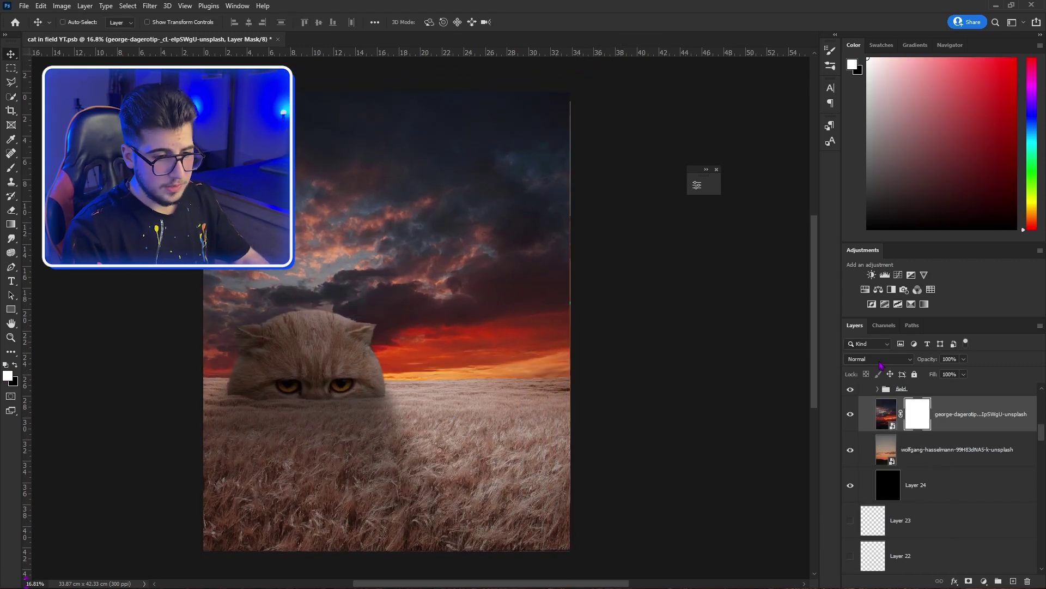
# Give the sunset photo a lightening blend mode, invert its mask to black and paint its glow in with the brush.
pyautogui.click(879, 359)
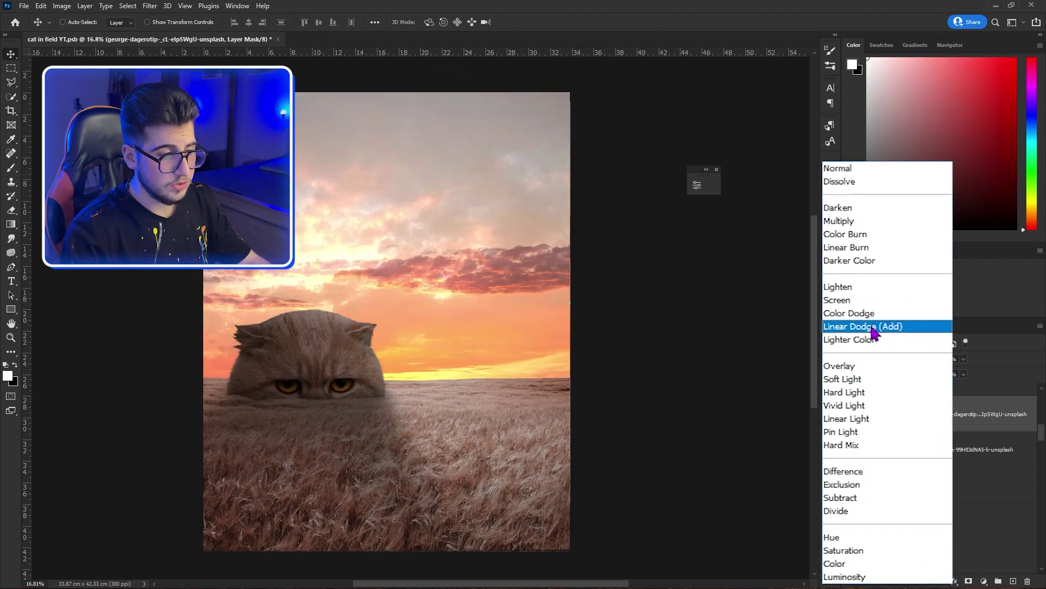
pyautogui.click(878, 338)
pyautogui.hotkey('ctrl', 'i')
pyautogui.press('b')
pyautogui.press('x')
pyautogui.press('x')
pyautogui.scroll(2, 615, 382)
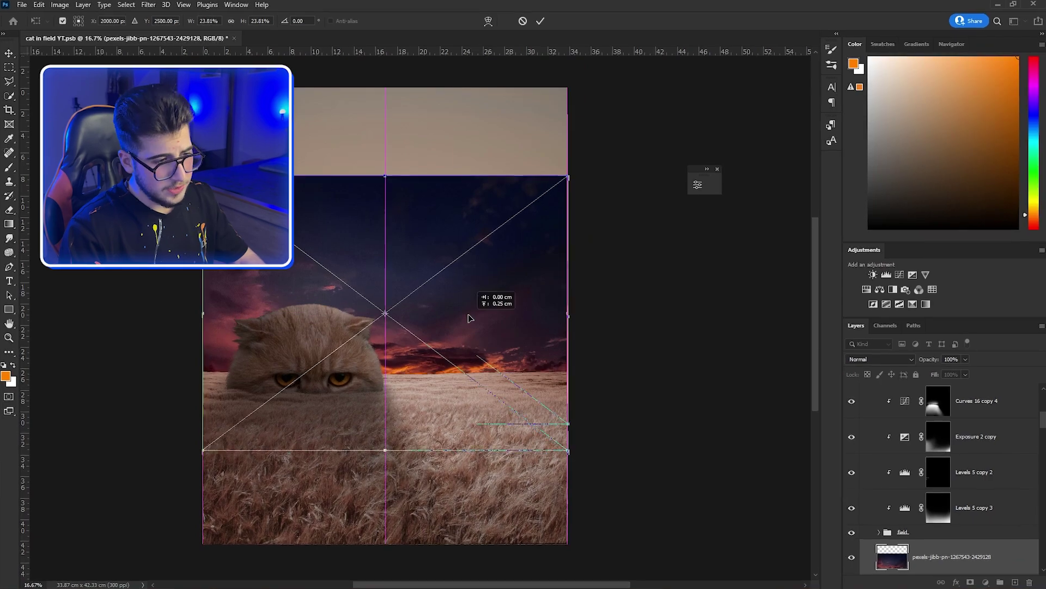
# Position the purple cloud sunset photo so that its bright clouds sit along the field's horizon.
pyautogui.moveTo(462, 276)
pyautogui.mouseDown()
pyautogui.moveTo(463, 222)
pyautogui.moveTo(463, 256)
pyautogui.mouseUp()
pyautogui.moveTo(569, 360); pyautogui.dragTo(576, 367)
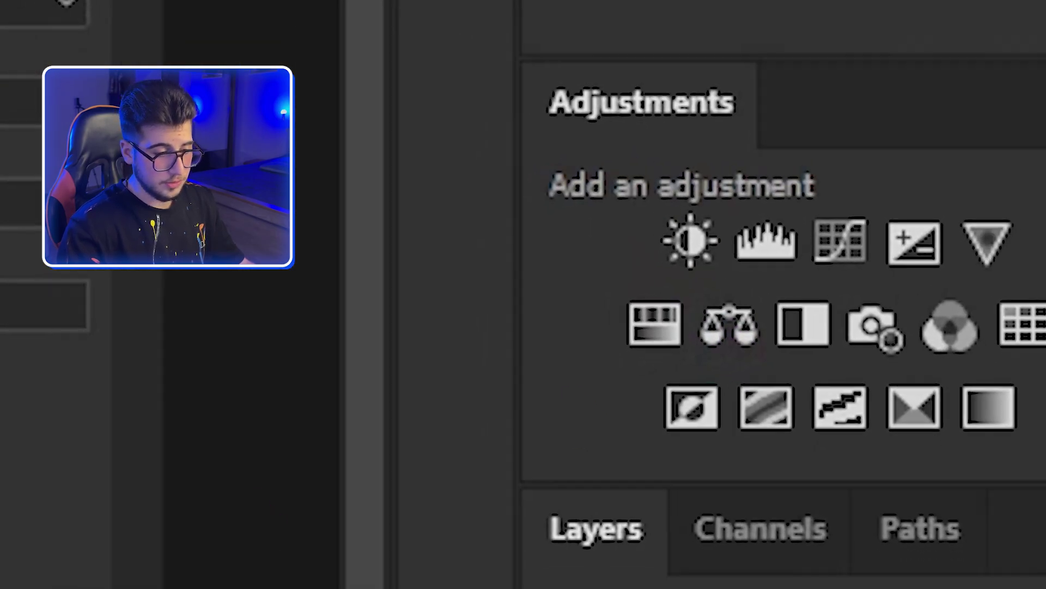
# Warm the field with a clipped Color Balance adjustment, setting midtones to red +7 and blue -9.
pyautogui.click(728, 325)
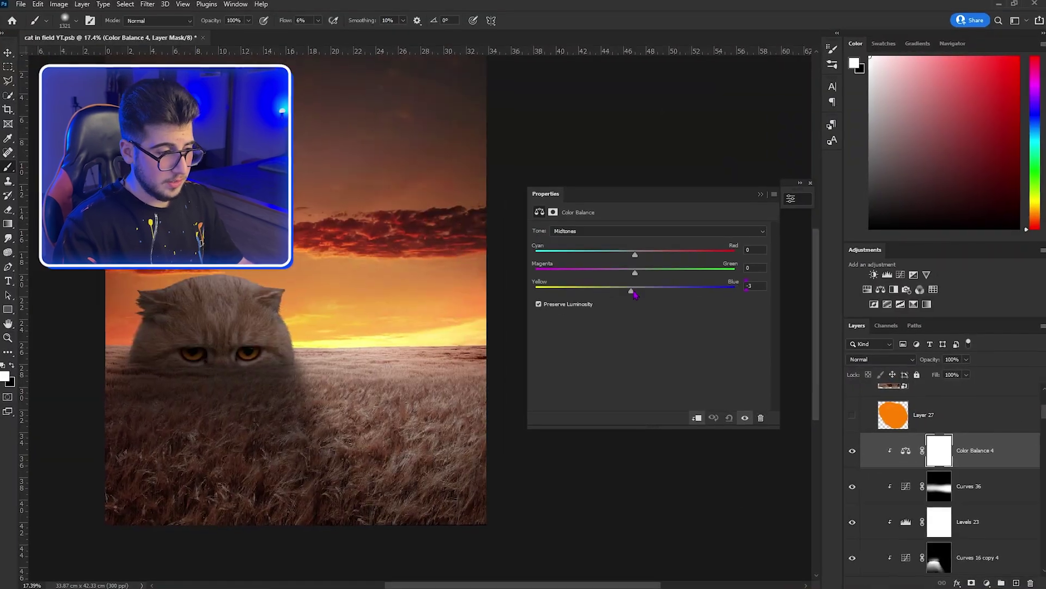
pyautogui.moveTo(641, 256); pyautogui.dragTo(646, 257)
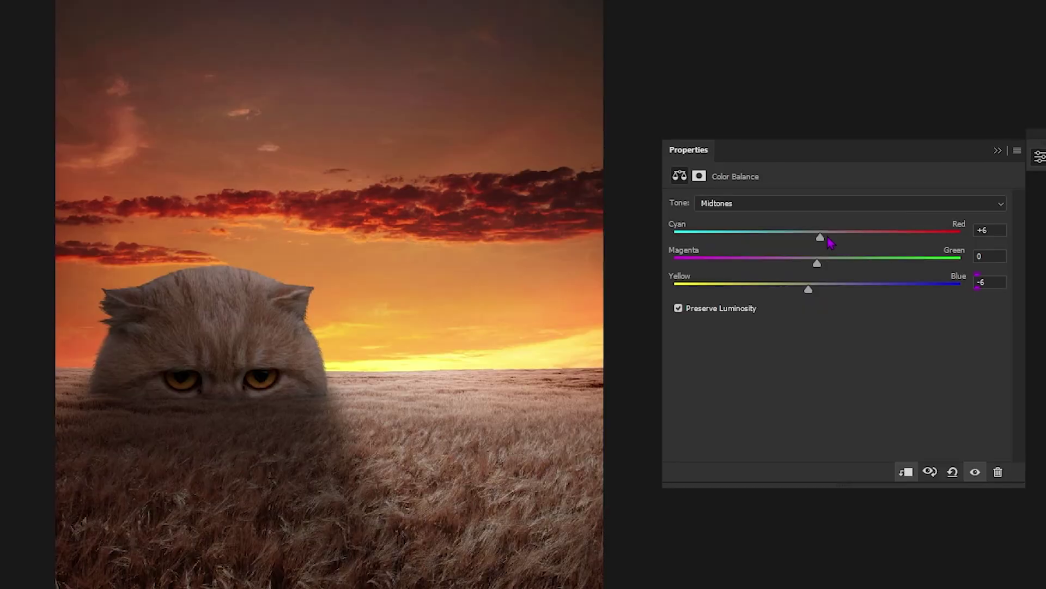
pyautogui.moveTo(807, 294); pyautogui.dragTo(811, 292)
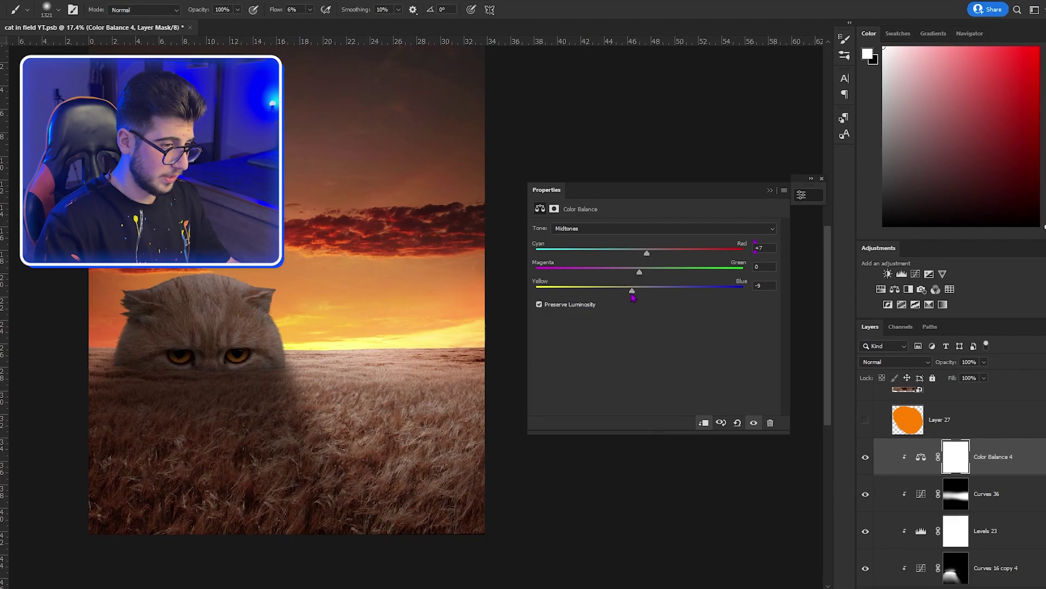
pyautogui.click(792, 203)
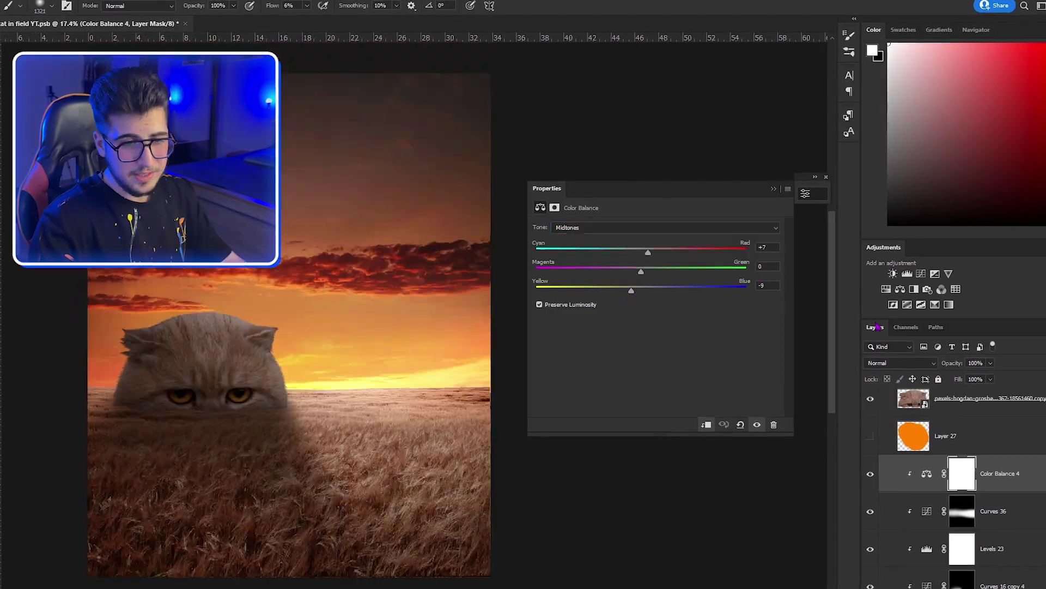
# Clip a second Color Balance adjustment to the field in Linear Dodge (Add) mode, with midtones at red +100 and blue -75.
pyautogui.click(900, 289)
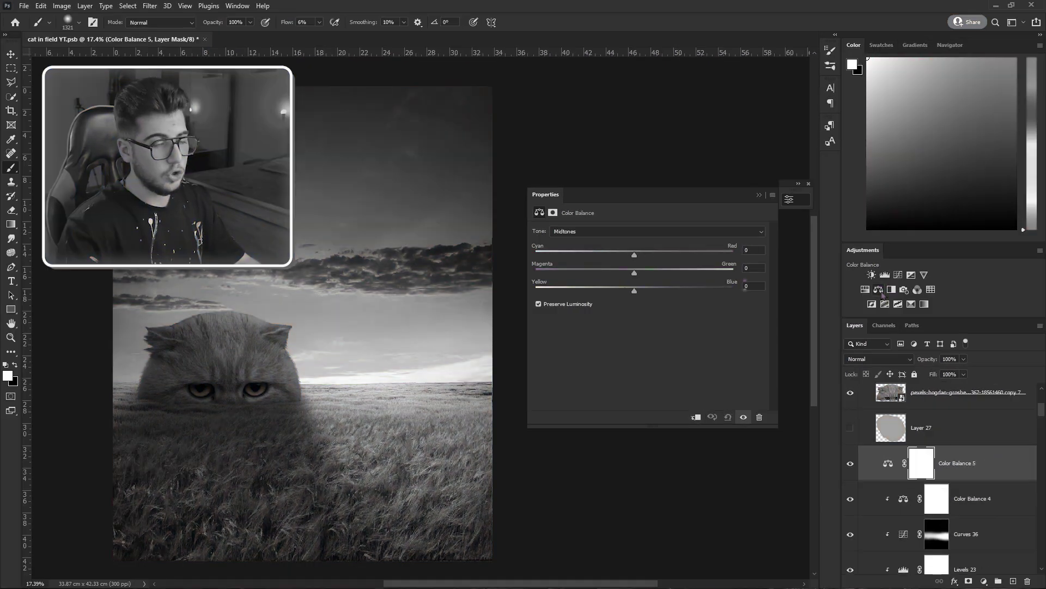
pyautogui.hotkey('ctrl', 'z')
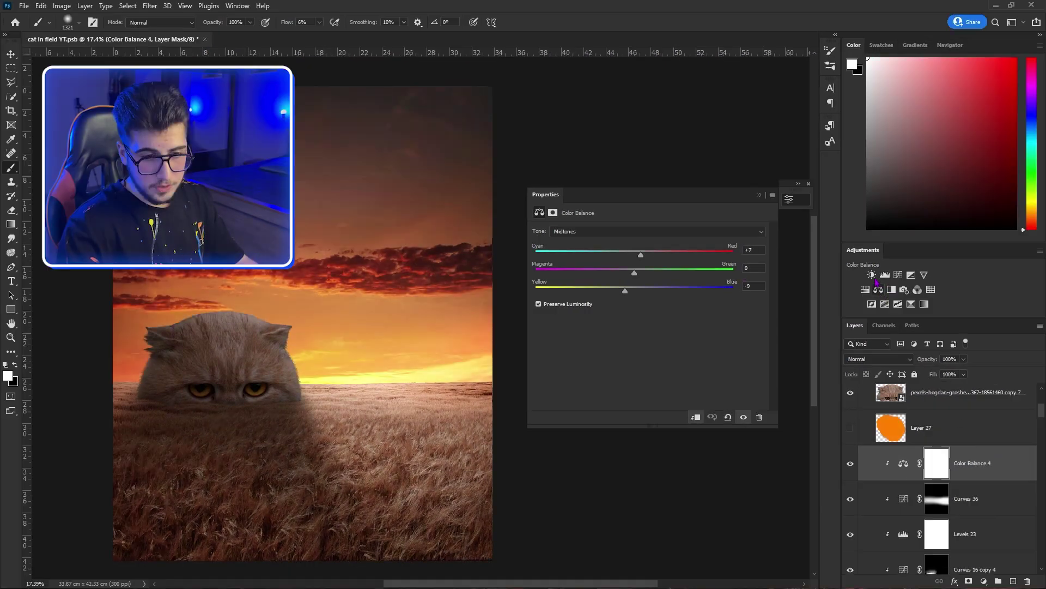
pyautogui.click(879, 289)
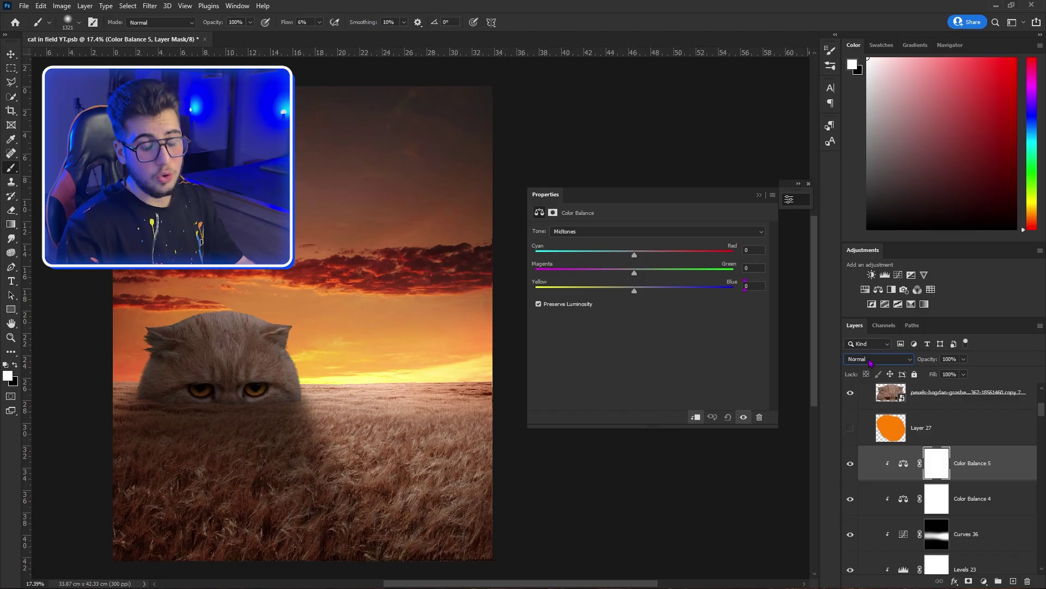
pyautogui.click(879, 359)
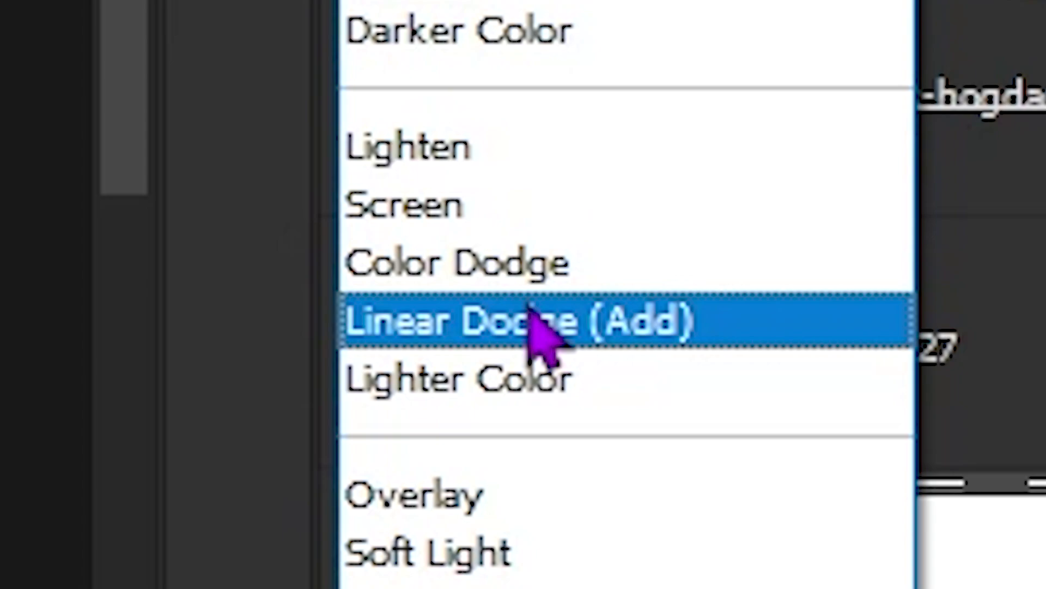
pyautogui.click(529, 311)
pyautogui.moveTo(636, 254); pyautogui.dragTo(736, 254)
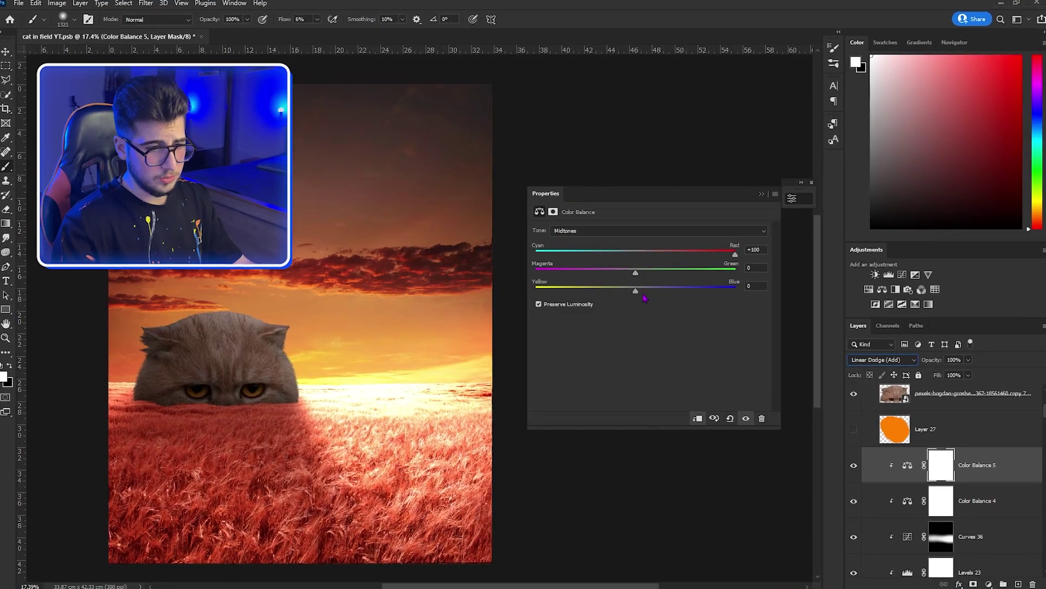
pyautogui.moveTo(631, 292); pyautogui.dragTo(568, 293)
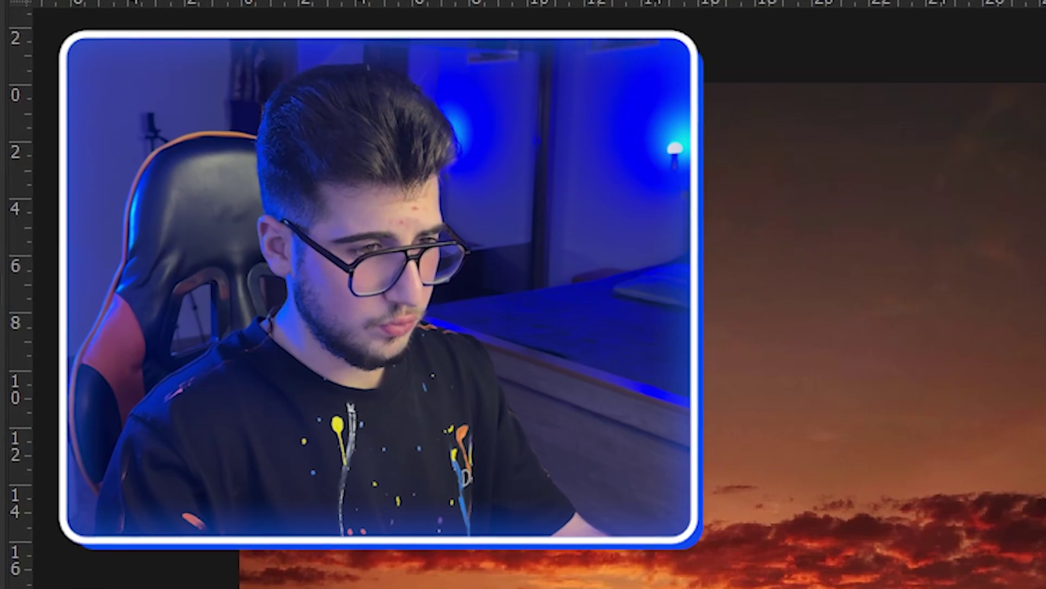
# Shift the second Color Balance adjustment's Highlights strongly toward red.
pyautogui.click(316, 204)
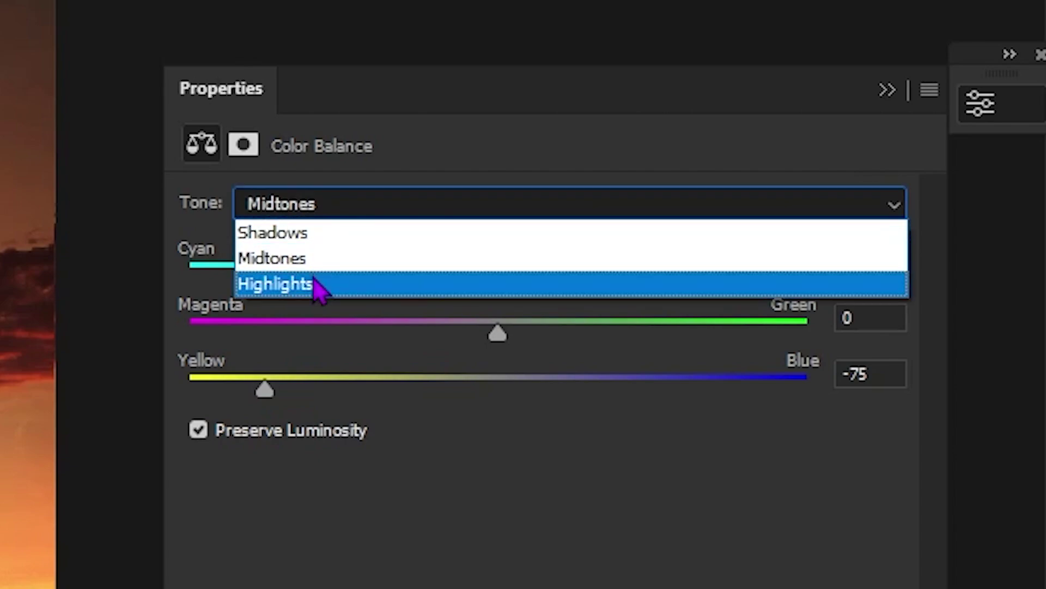
pyautogui.click(320, 283)
pyautogui.moveTo(498, 278); pyautogui.dragTo(1001, 317)
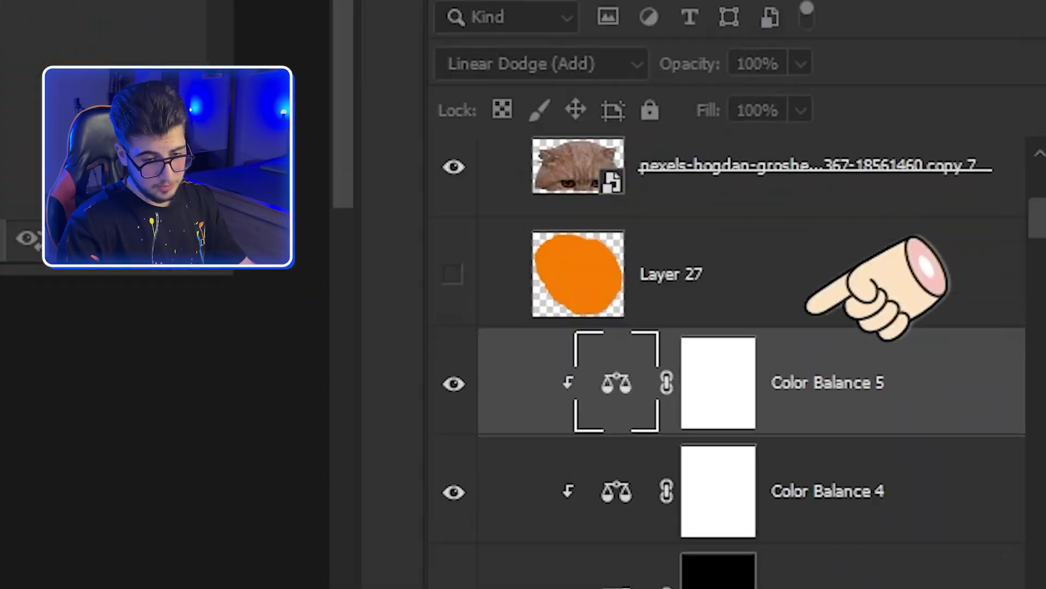
# Set the Blend If Underlying Layer black point to 44 in the second Color Balance layer's blending options.
pyautogui.doubleClick(948, 382)
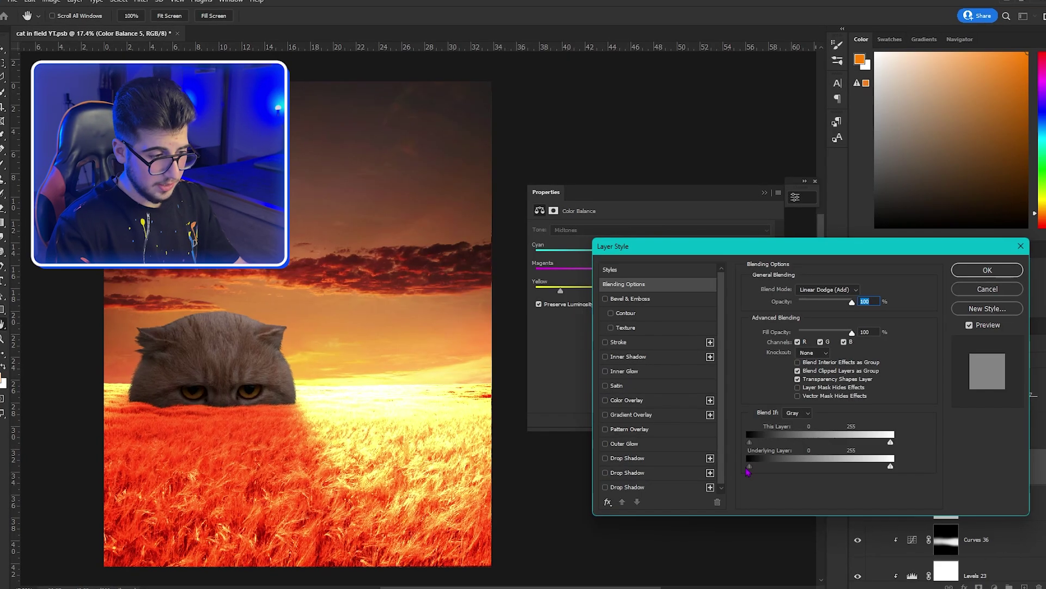
pyautogui.moveTo(442, 326); pyautogui.dragTo(470, 346)
pyautogui.moveTo(758, 476); pyautogui.dragTo(785, 478)
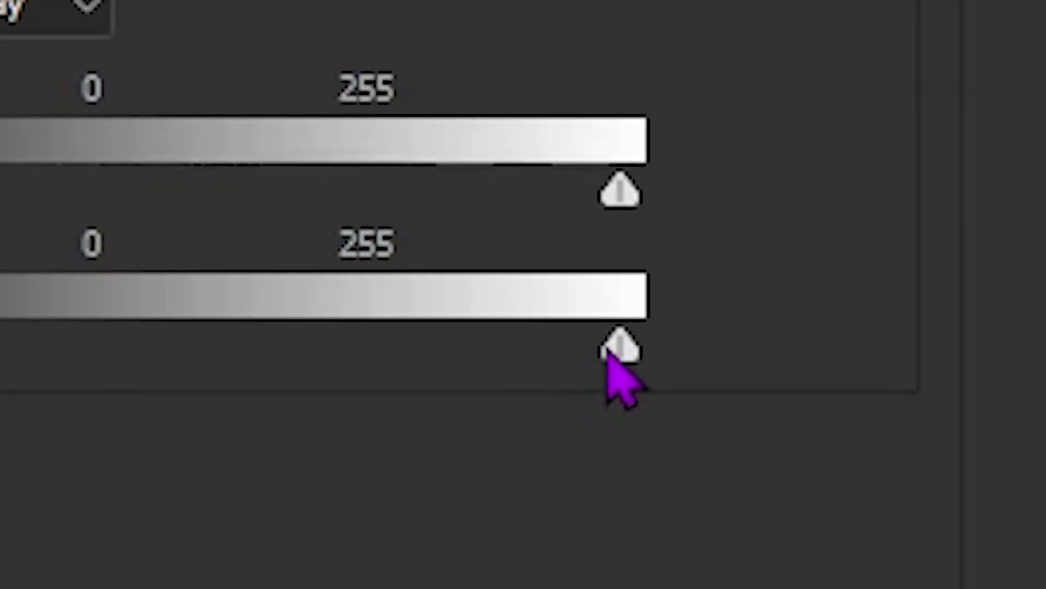
pyautogui.moveTo(965, 469); pyautogui.dragTo(925, 470)
pyautogui.moveTo(398, 354); pyautogui.dragTo(133, 384)
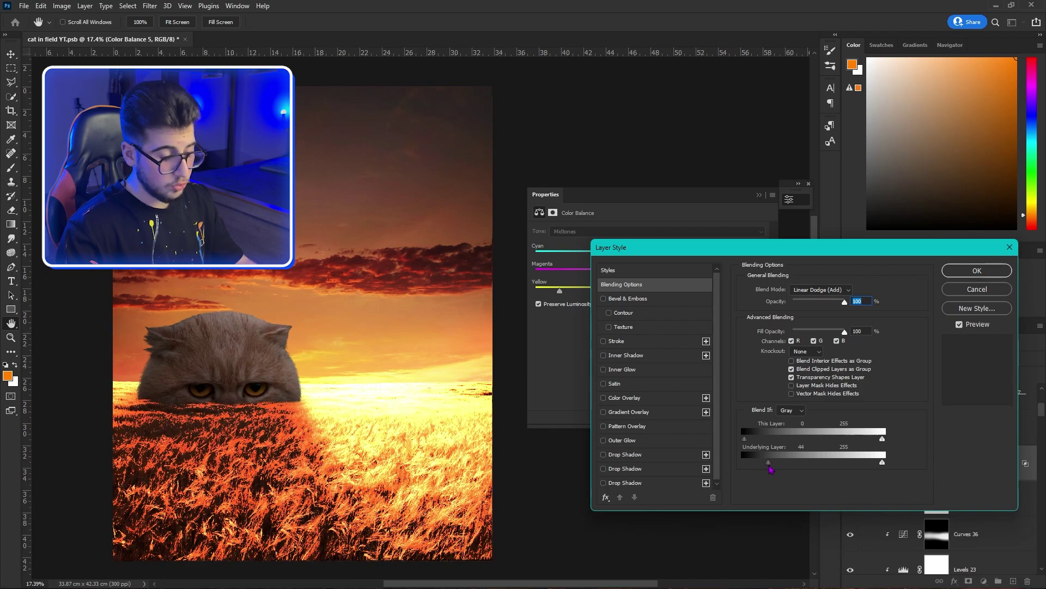
# Split the Underlying Layer black slider to about 43 / 127 so the glow fades smoothly into the wheat's dark areas.
pyautogui.press('alt')
pyautogui.moveTo(770, 464); pyautogui.dragTo(789, 466)
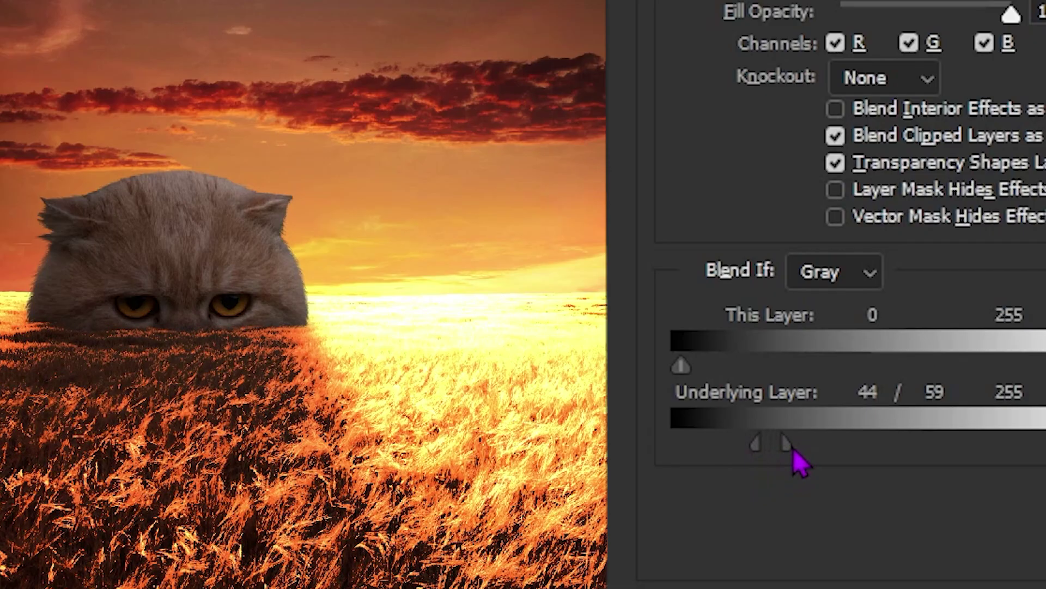
pyautogui.moveTo(856, 462); pyautogui.dragTo(924, 458)
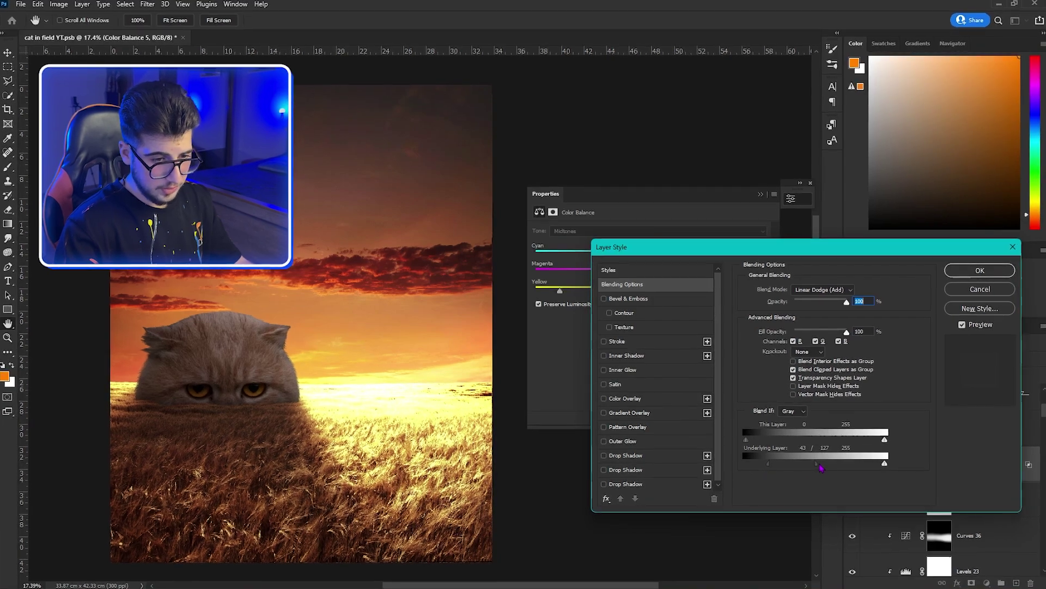
pyautogui.moveTo(820, 467); pyautogui.dragTo(813, 470)
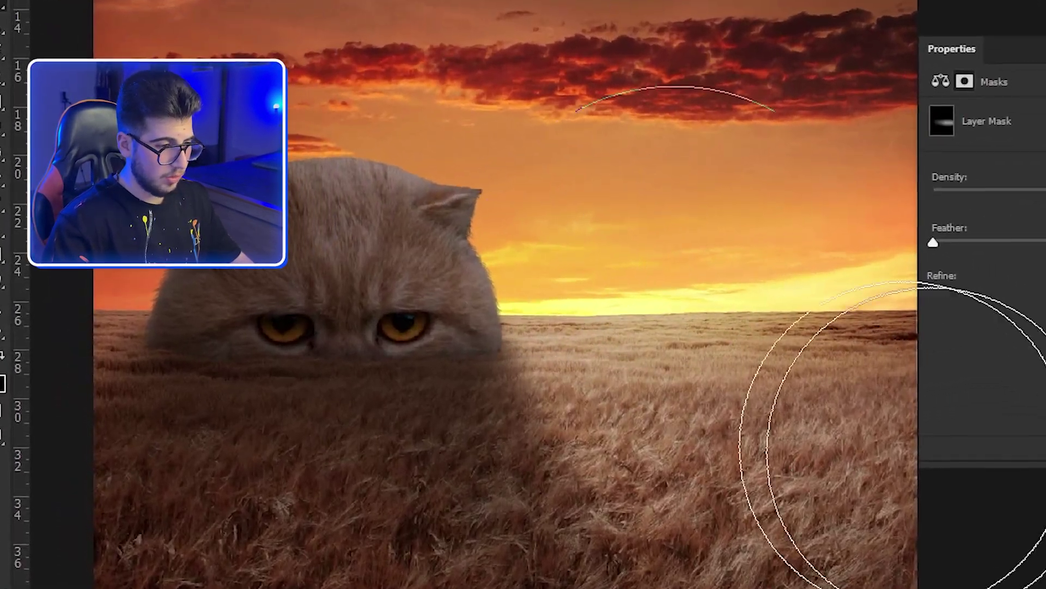
# Paint white at 6% flow on the second Color Balance layer's black mask over the sunlit wheat beside the cat.
pyautogui.moveTo(612, 306); pyautogui.dragTo(540, 227)
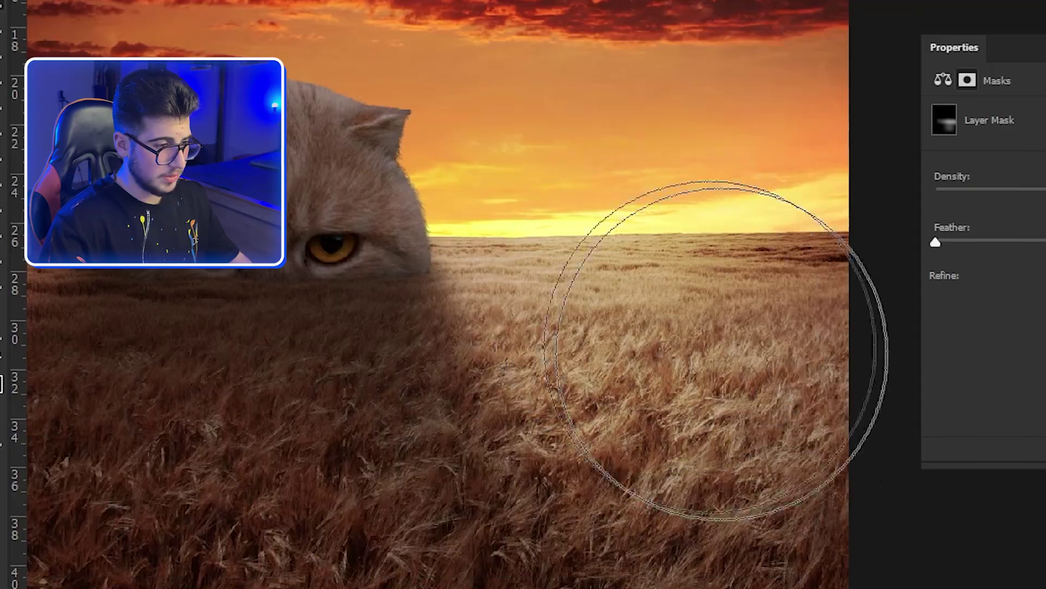
pyautogui.moveTo(740, 369); pyautogui.dragTo(671, 387)
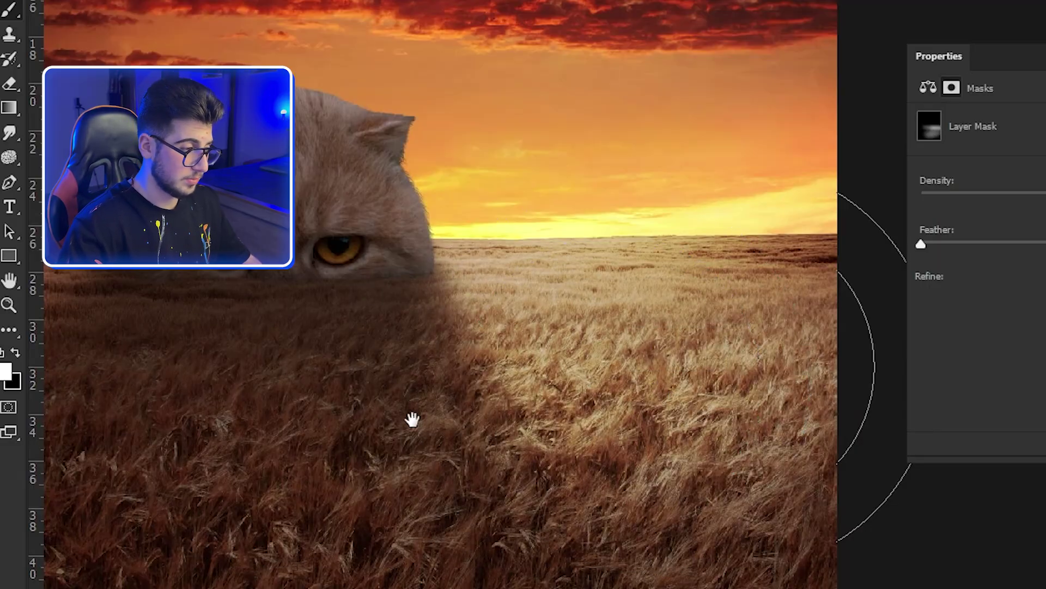
pyautogui.moveTo(565, 416); pyautogui.dragTo(643, 408)
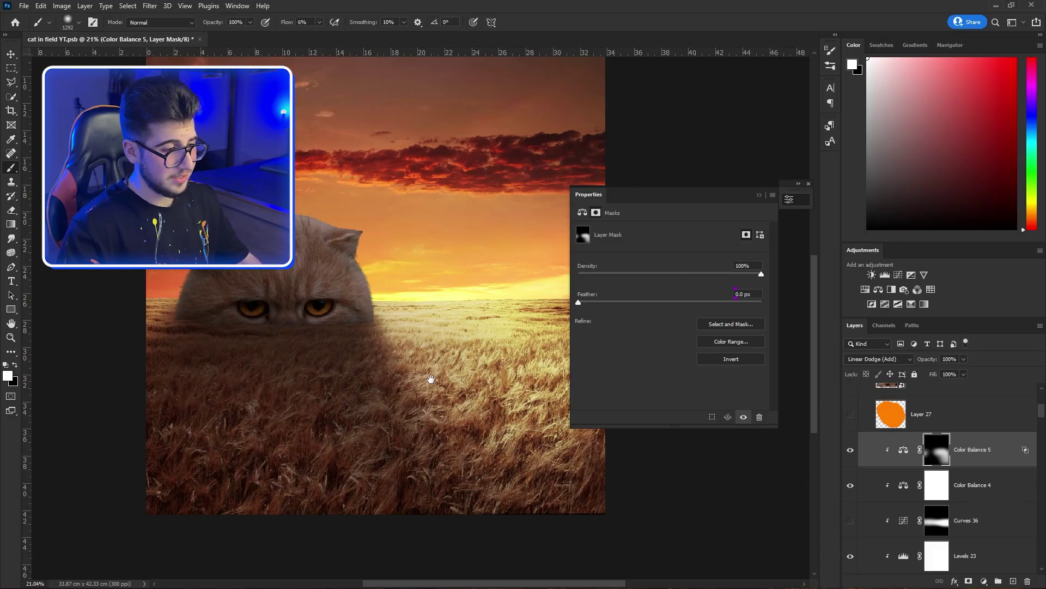
# Darken the cat with a clipped Levels adjustment, setting the midtones to 0.86.
pyautogui.moveTo(402, 375); pyautogui.dragTo(287, 370)
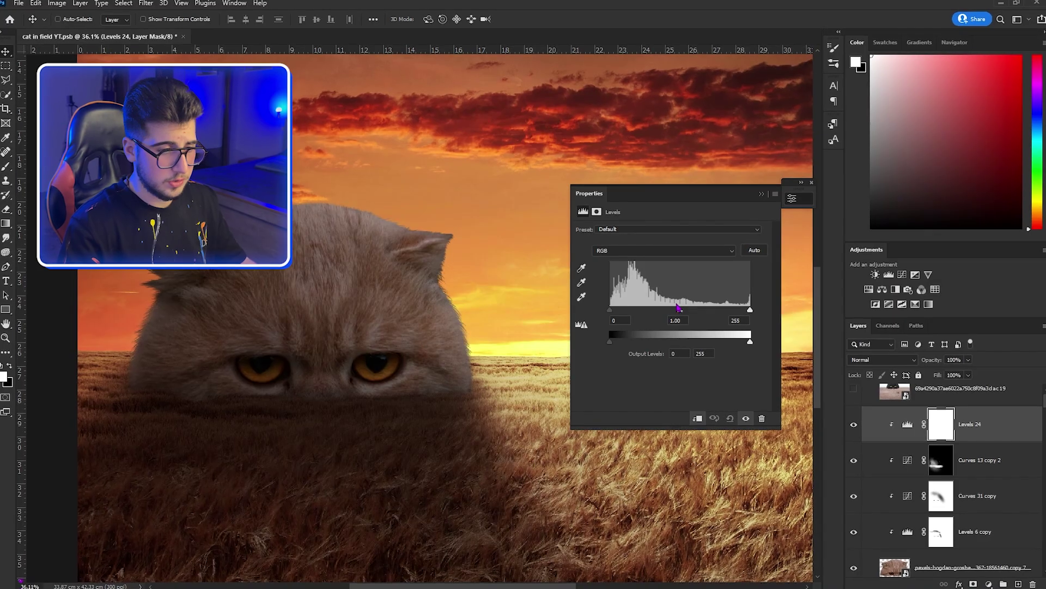
pyautogui.moveTo(678, 306); pyautogui.dragTo(690, 312)
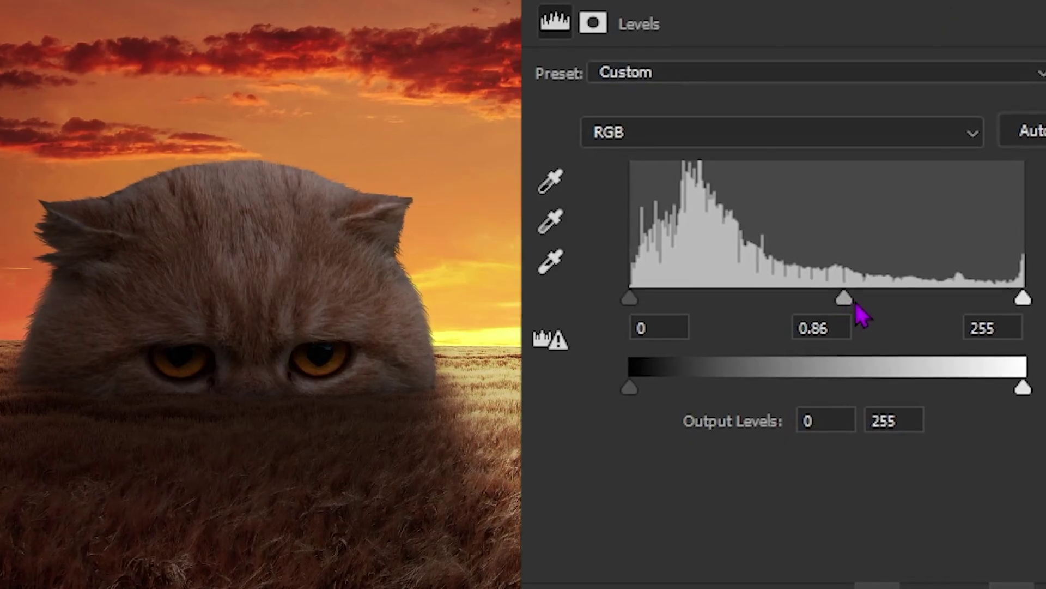
# Darken the cat further by setting the clipped Levels midtones to 0.79.
pyautogui.moveTo(862, 316); pyautogui.dragTo(867, 311)
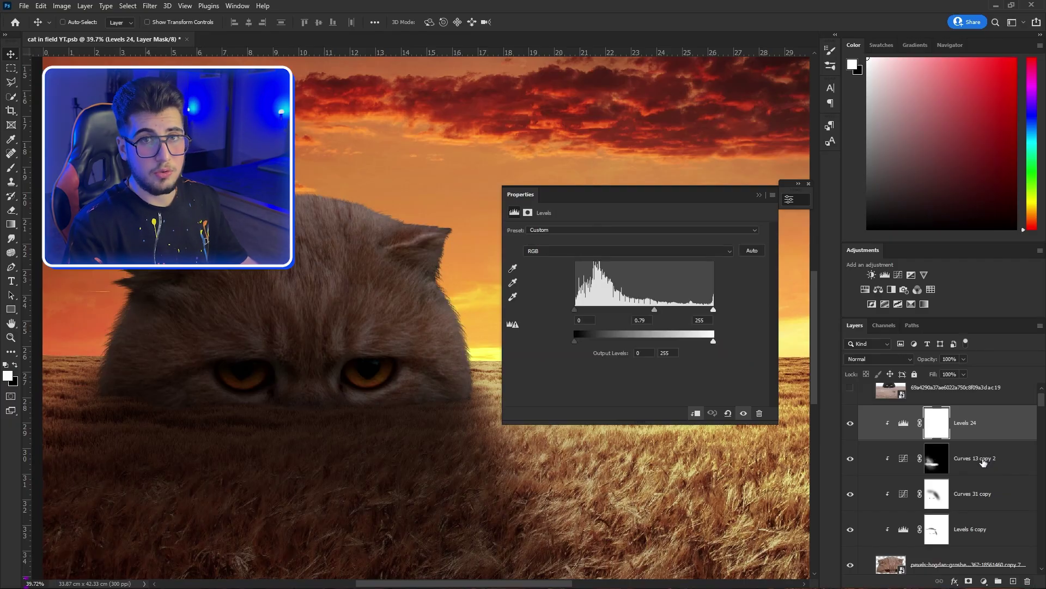
# Add a clipped, colorized Hue/Saturation layer with hue 20, saturation 100 and Linear Dodge (Add), and paint its black mask along the cat's sunlit edge.
pyautogui.click(865, 289)
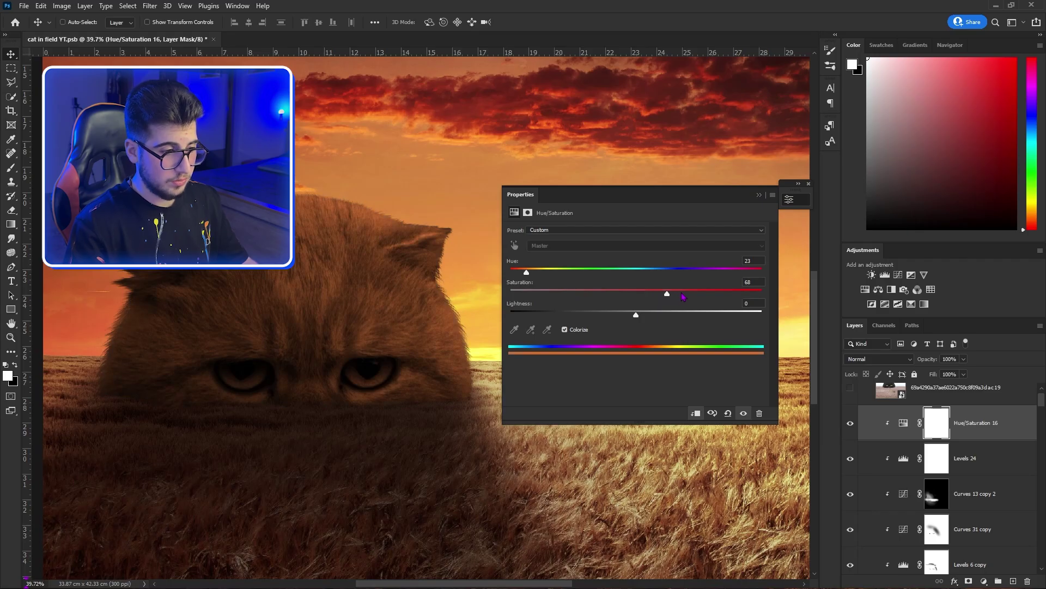
pyautogui.click(879, 359)
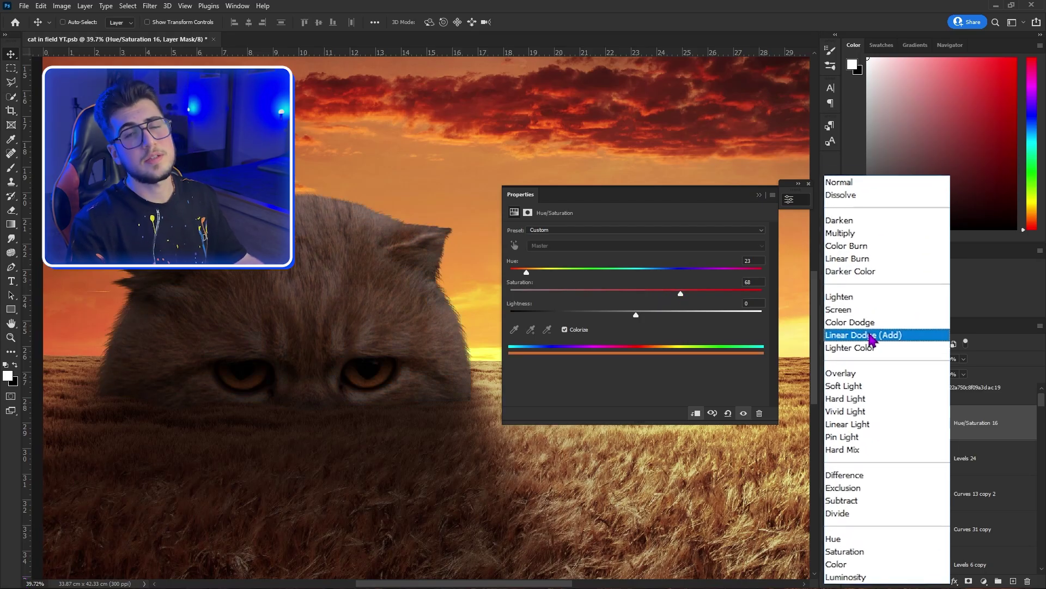
pyautogui.click(870, 333)
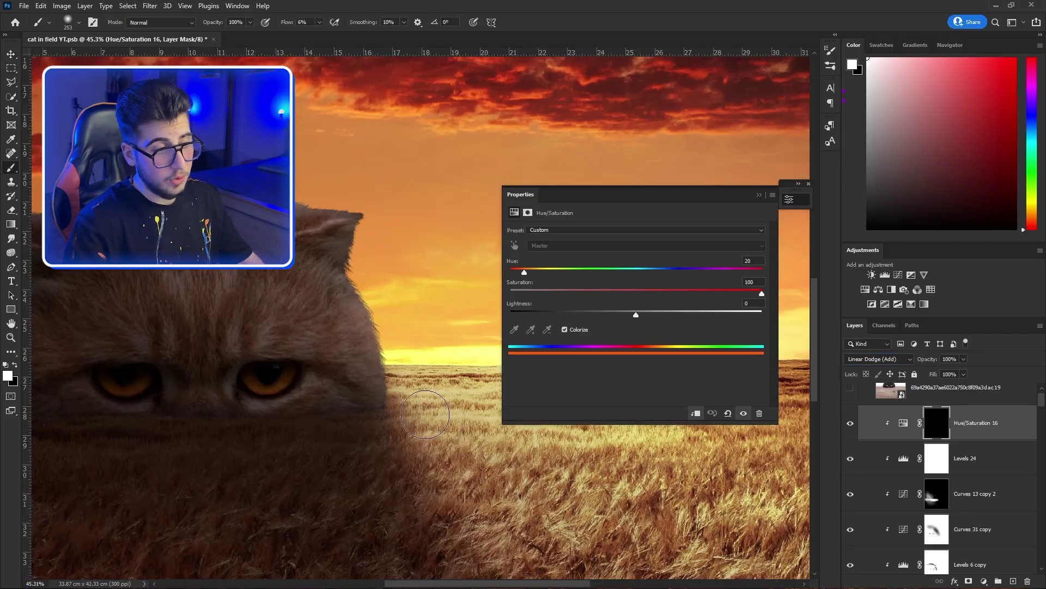
pyautogui.moveTo(382, 308); pyautogui.dragTo(354, 280)
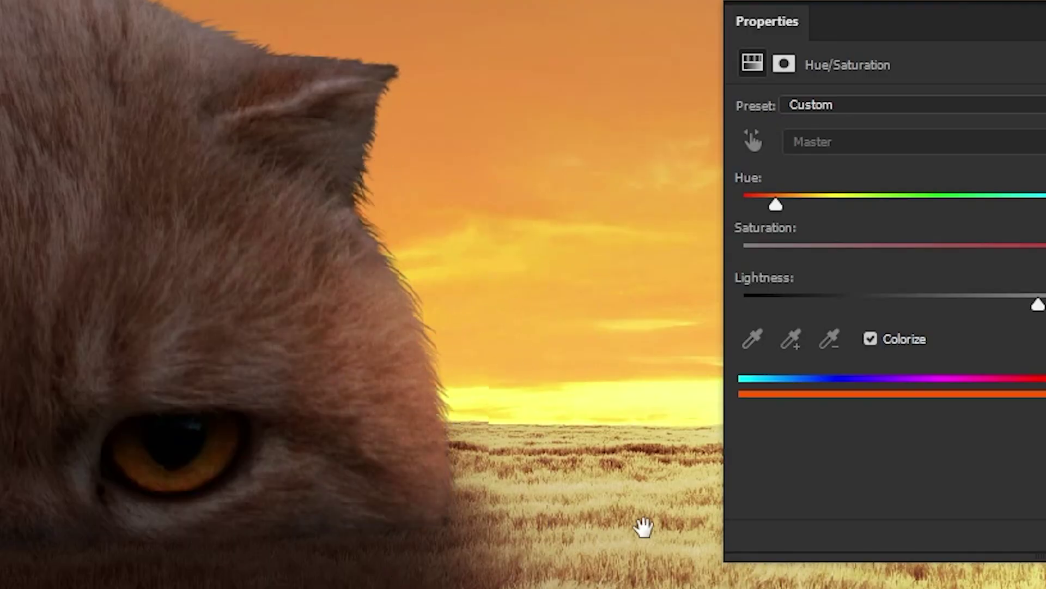
pyautogui.moveTo(468, 402); pyautogui.dragTo(525, 490)
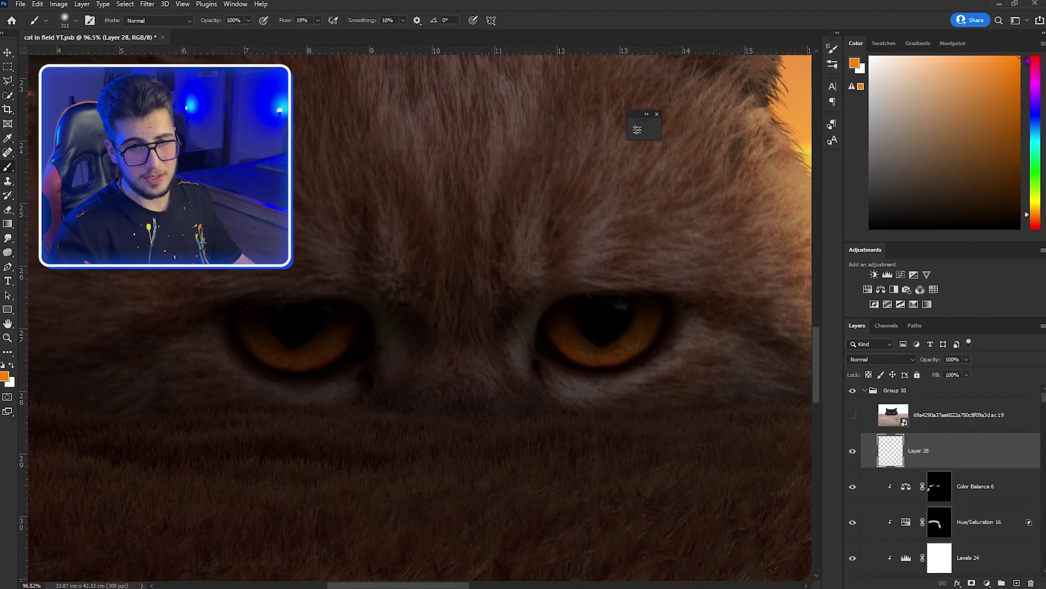
# Change the blend mode of the new layer above the cat, and shift the Solid Color fill's hue from red to orange.
pyautogui.click(882, 359)
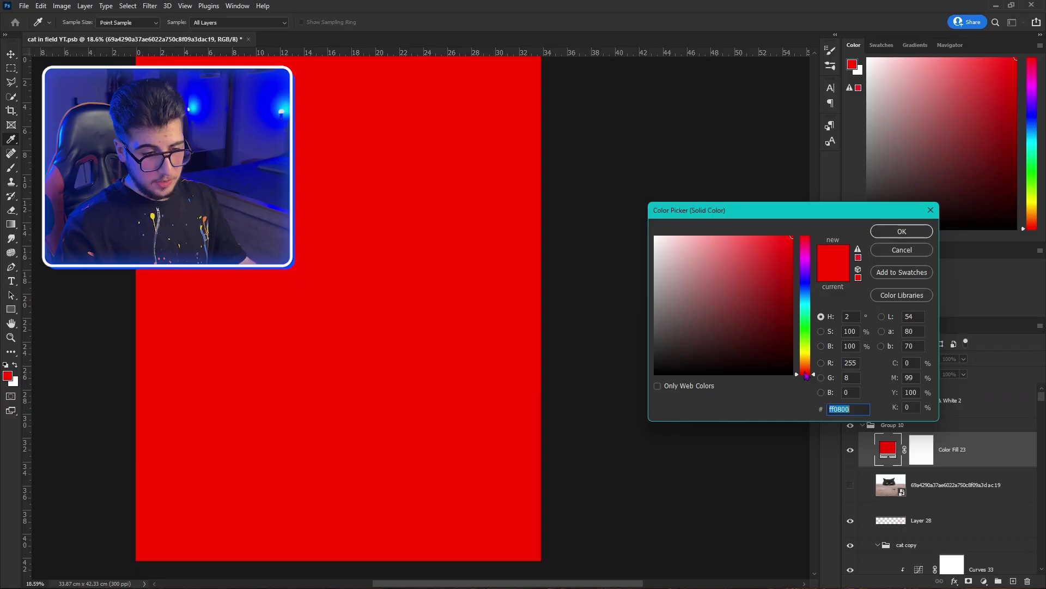
pyautogui.click(806, 373)
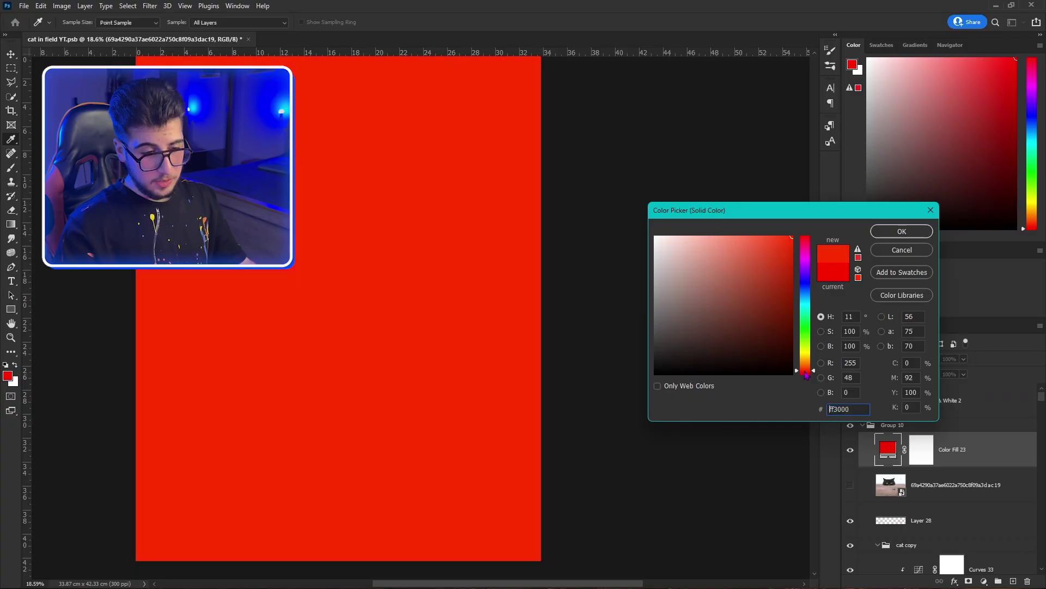
pyautogui.moveTo(806, 372)
pyautogui.mouseDown()
pyautogui.moveTo(797, 376)
pyautogui.moveTo(803, 352)
pyautogui.mouseUp()
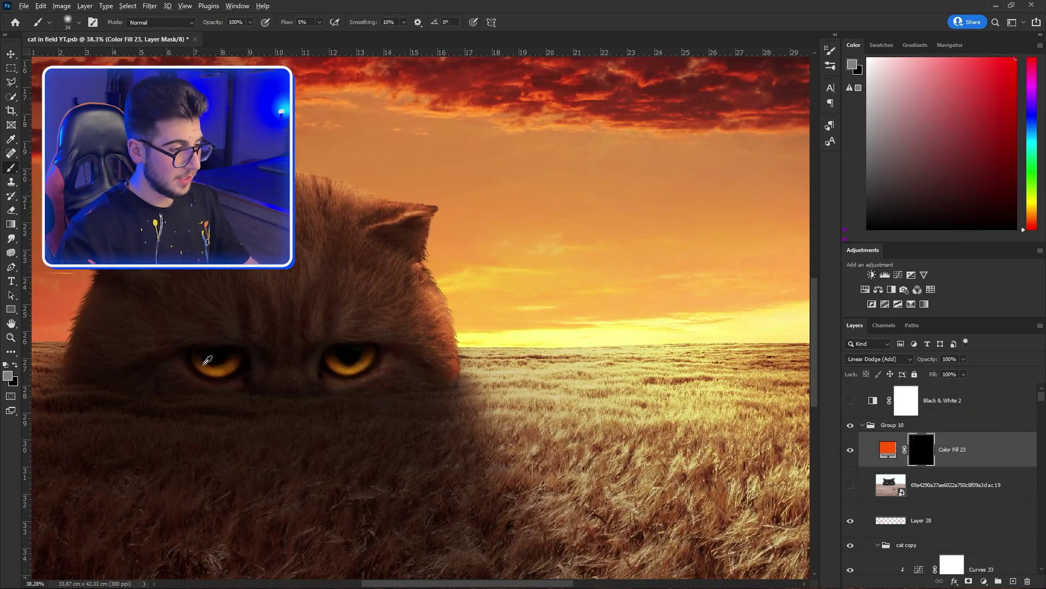
# Paint the orange Linear Dodge (Add) fill's black mask over both cat irises at low flow to make the eyes glow.
pyautogui.scroll(5, 247, 363)
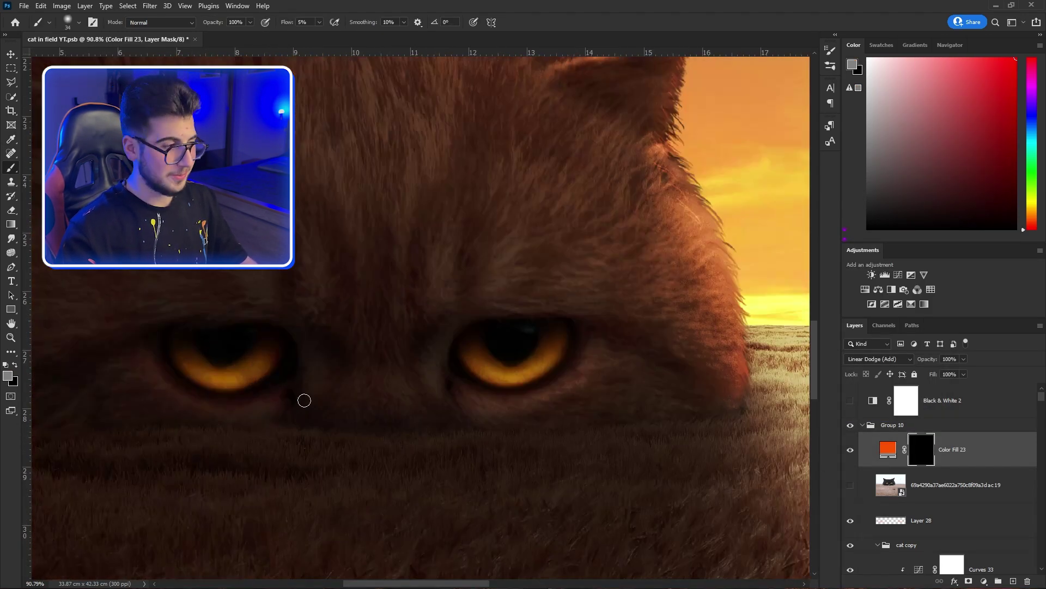
pyautogui.scroll(2, 354, 399)
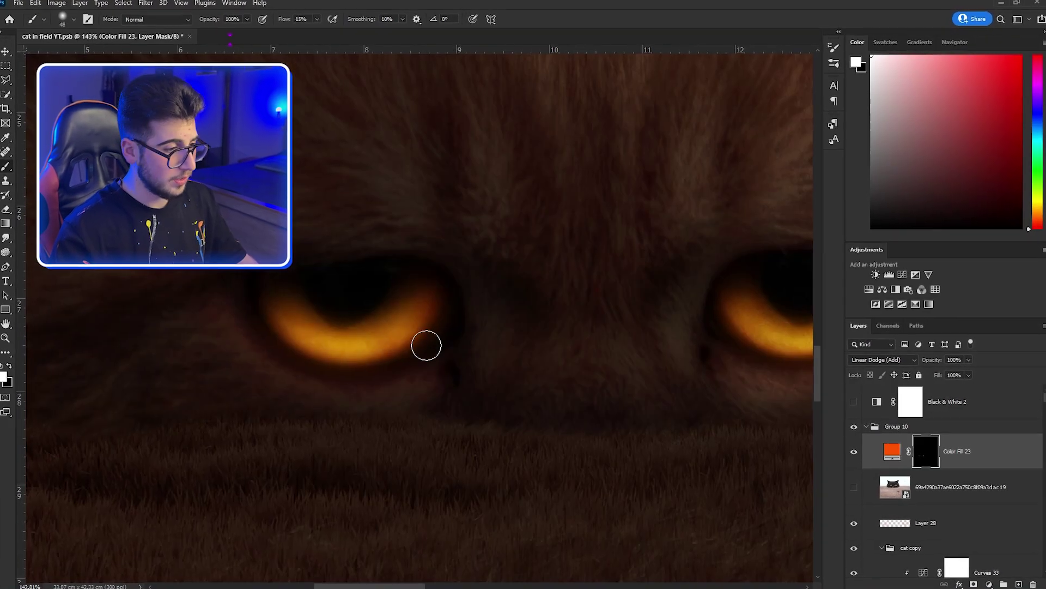
pyautogui.hscroll(5, 481, 336)
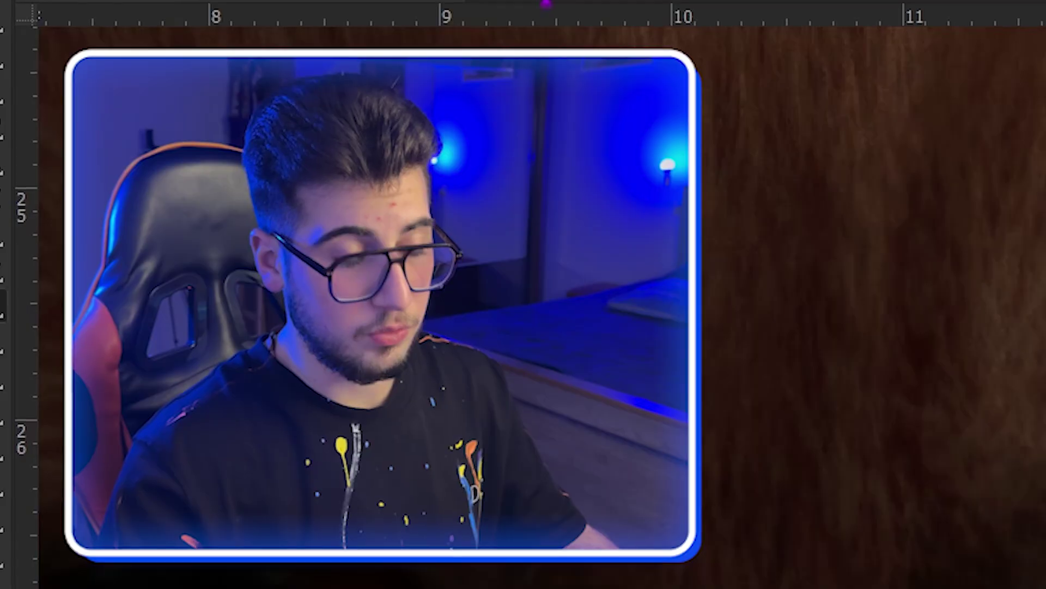
pyautogui.scroll(-5, 499, 339)
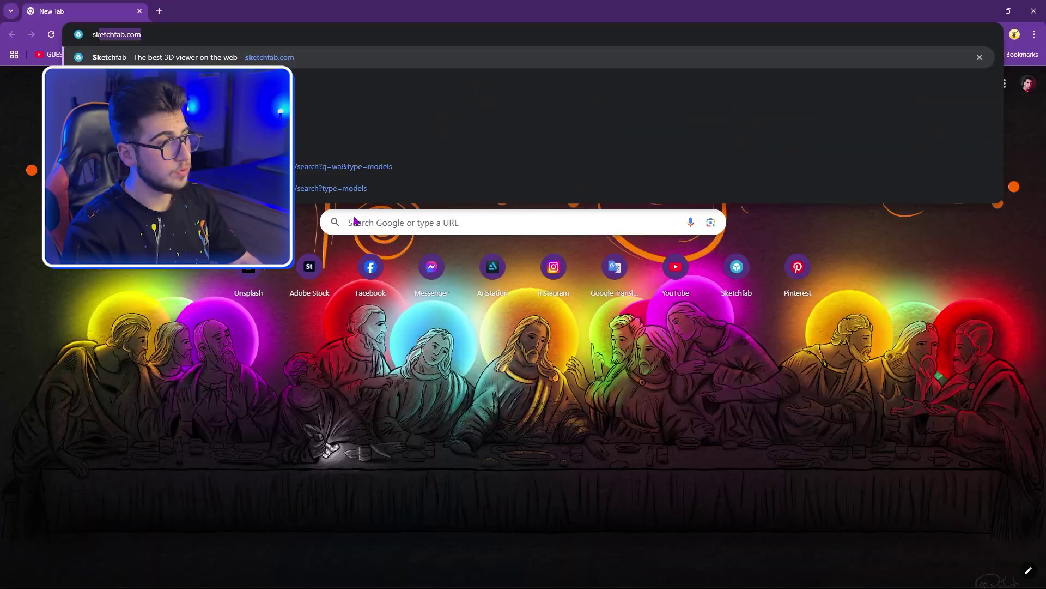
# Switch to Chrome and open sketchfab.com.
pyautogui.write('sketchfab.com')
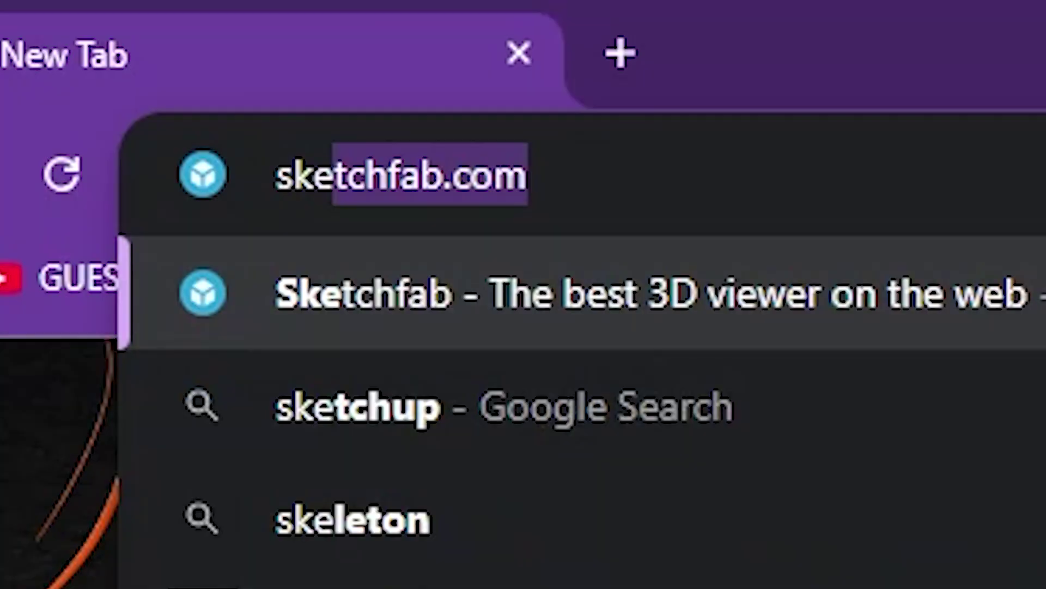
pyautogui.press('Return')
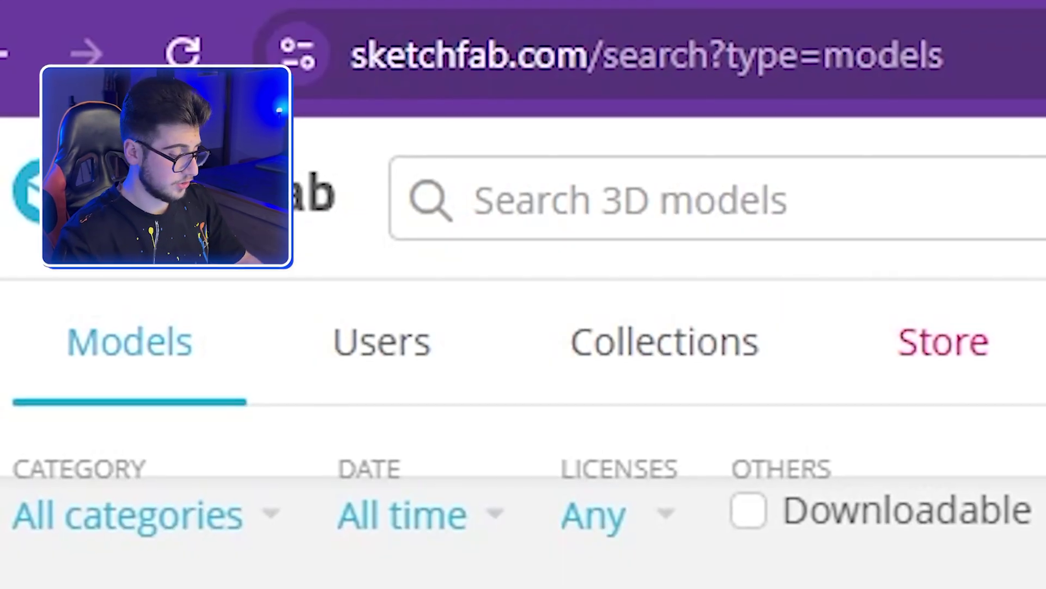
# Search the Sketchfab 3D models for "warrior" and browse the results for a suitable figure.
pyautogui.click(525, 235)
pyautogui.write('warri9or')
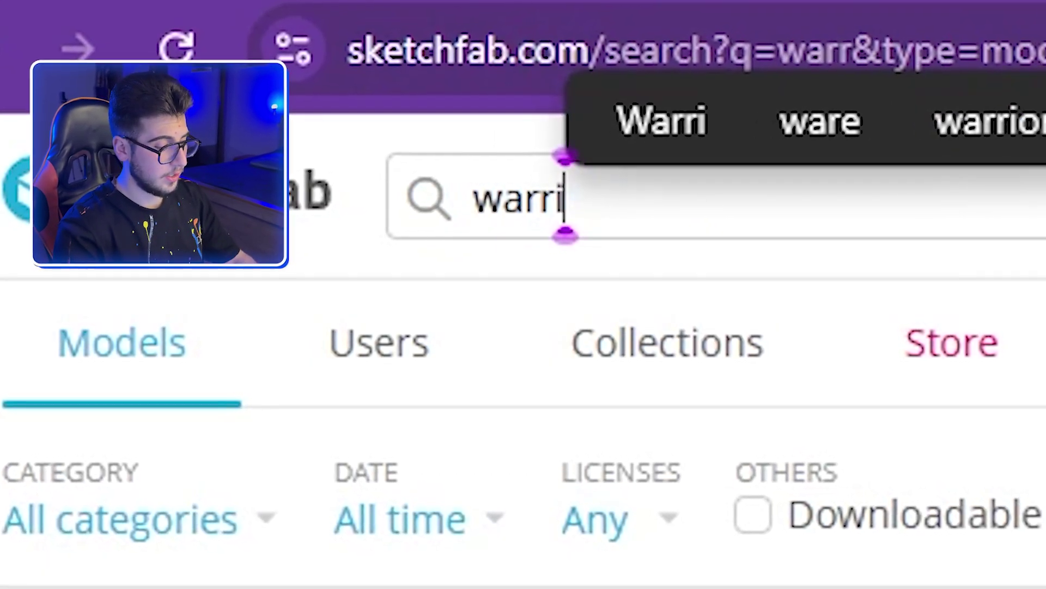
pyautogui.press('BackSpace')
pyautogui.press('BackSpace')
pyautogui.press('BackSpace')
pyautogui.write('oe')
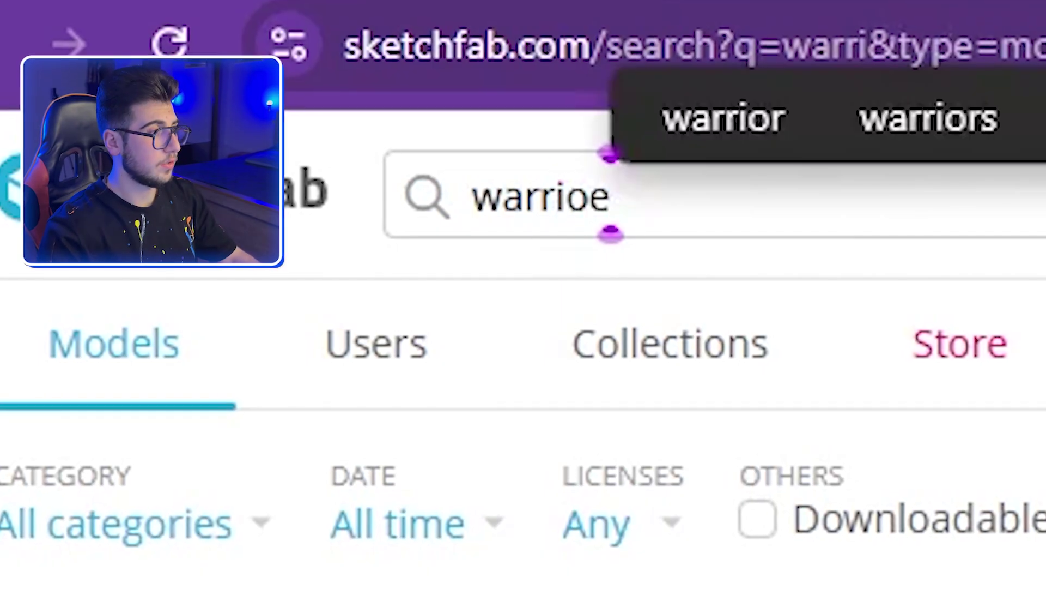
pyautogui.press('BackSpace')
pyautogui.write('r')
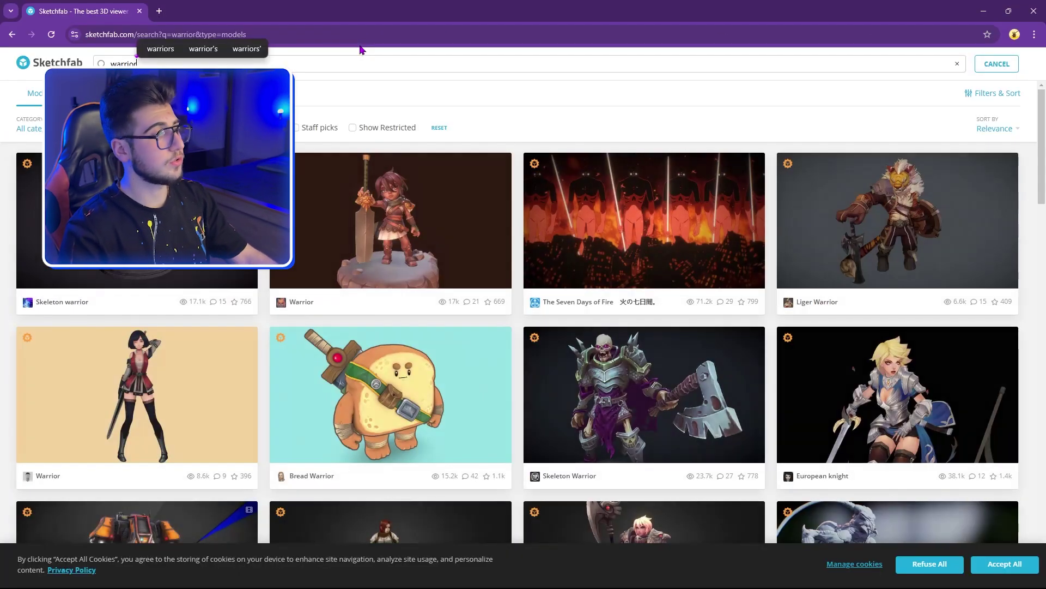
pyautogui.scroll(-20, 523, 295)
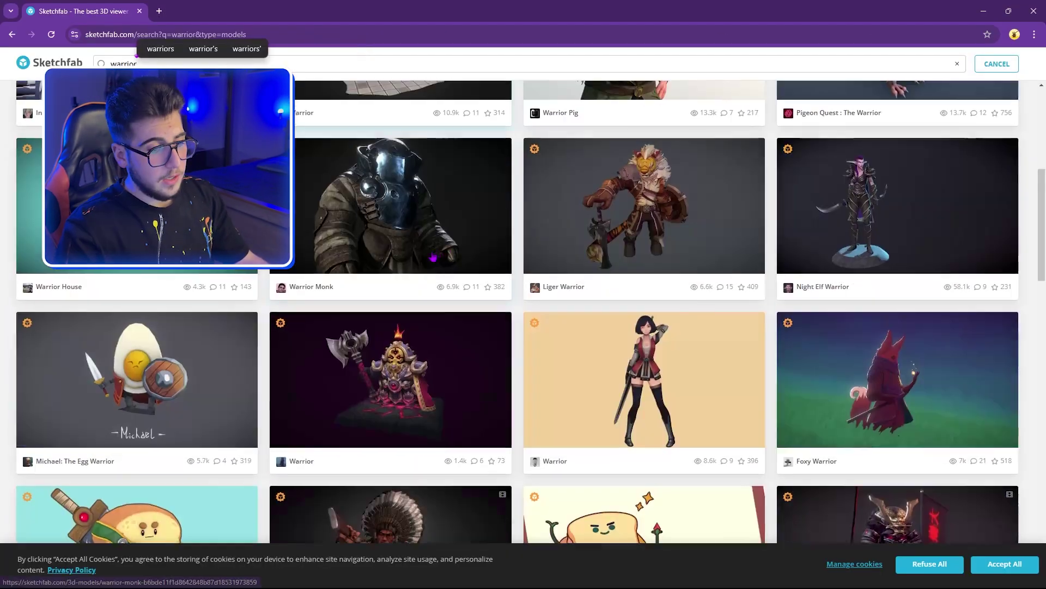
pyautogui.scroll(-20, 529, 293)
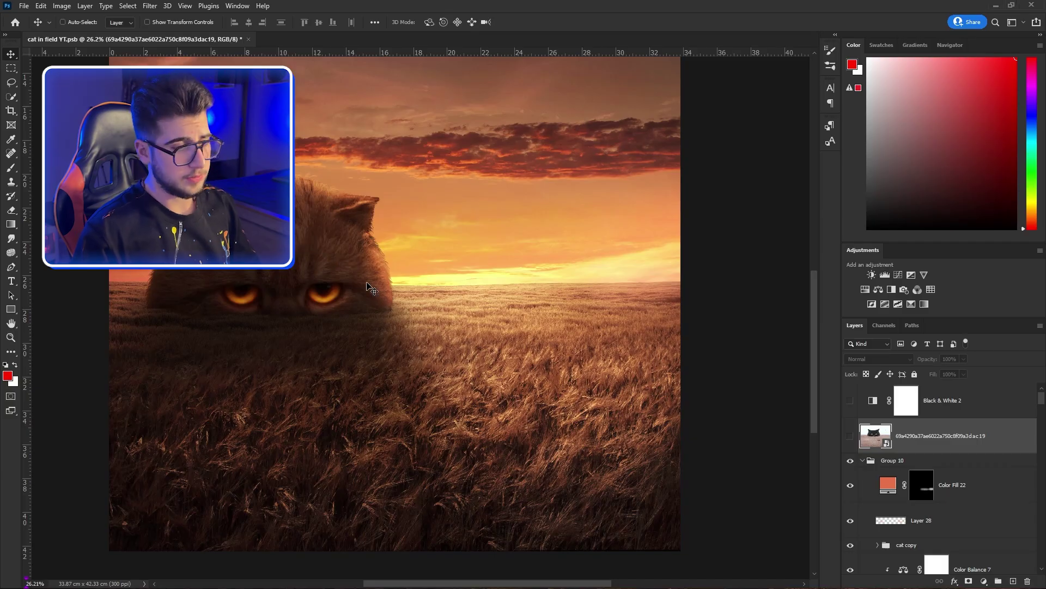
# Isolate the pasted warrior screenshot with Select Subject in Photoshop and scale the figure to about 3.9 × 6 cm in the wheat beside the cat.
pyautogui.hotkey('ctrl', 'v')
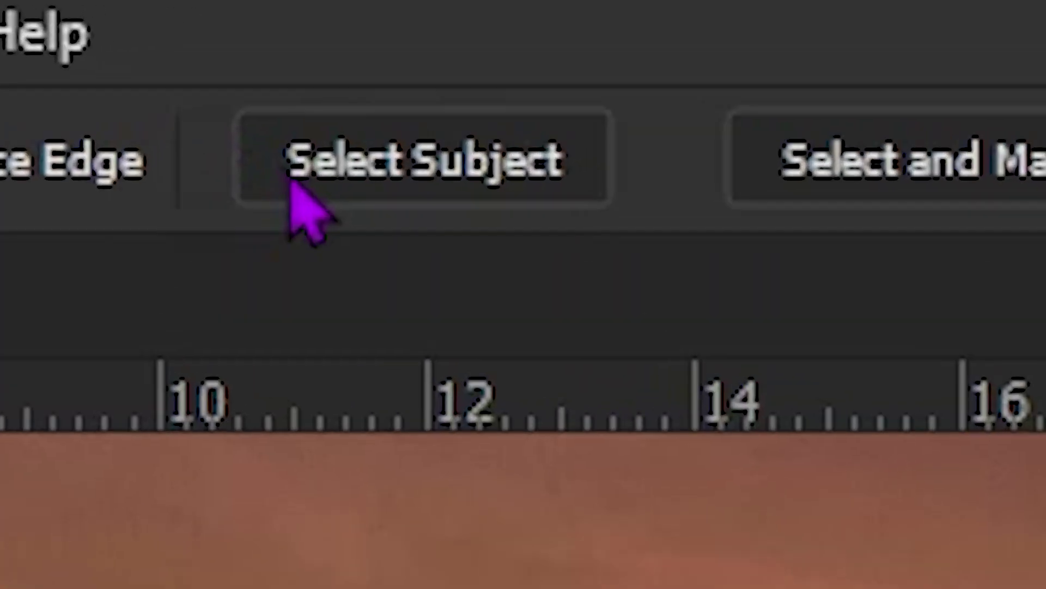
pyautogui.click(296, 27)
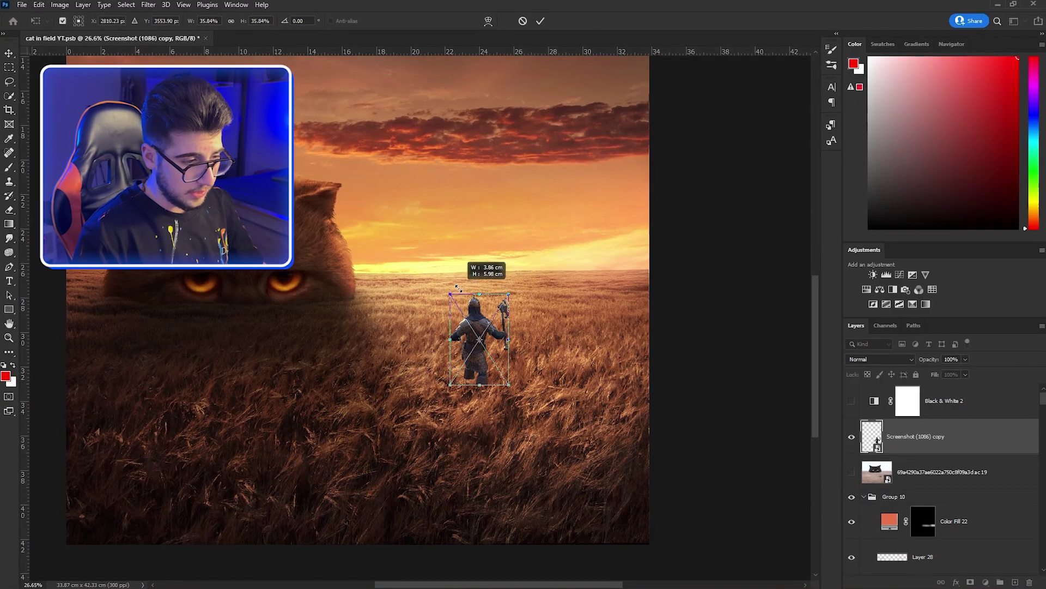
pyautogui.press('Return')
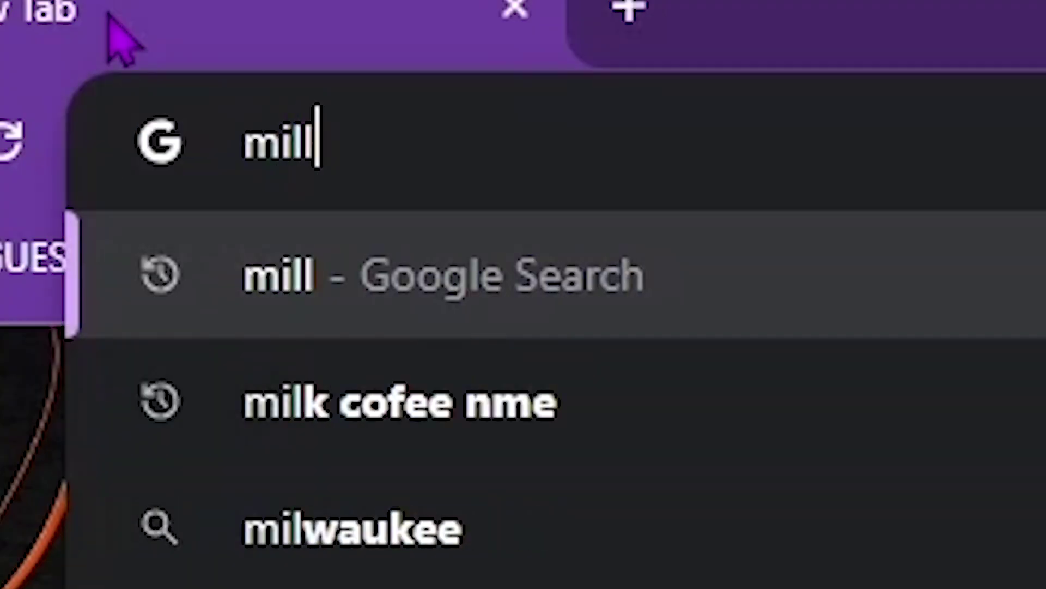
# Switch to Chrome, search Google Images for "mill" and pick a picture for the composite.
pyautogui.press('Return')
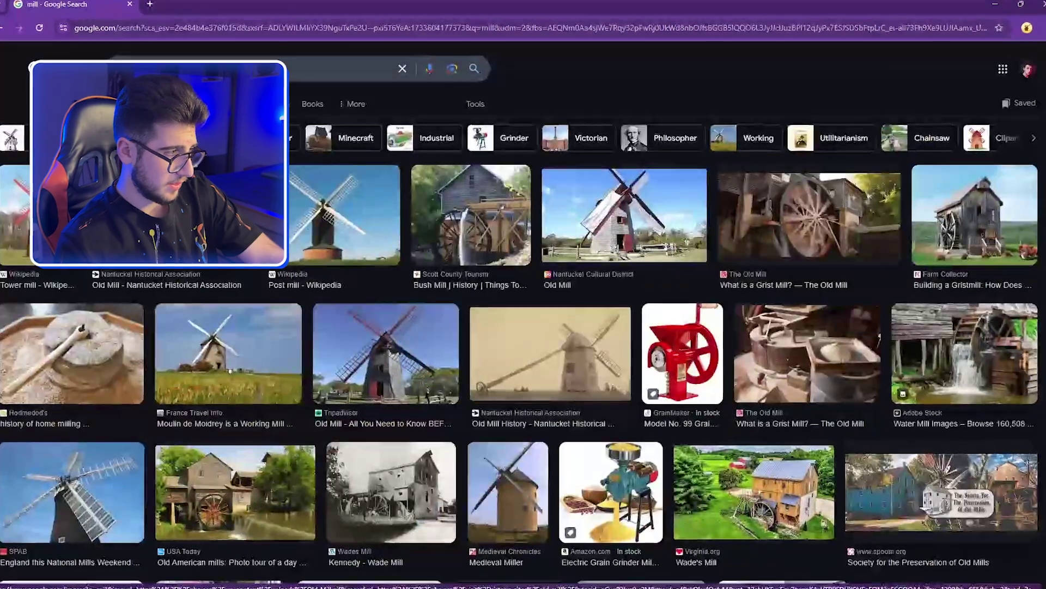
pyautogui.click(33, 382)
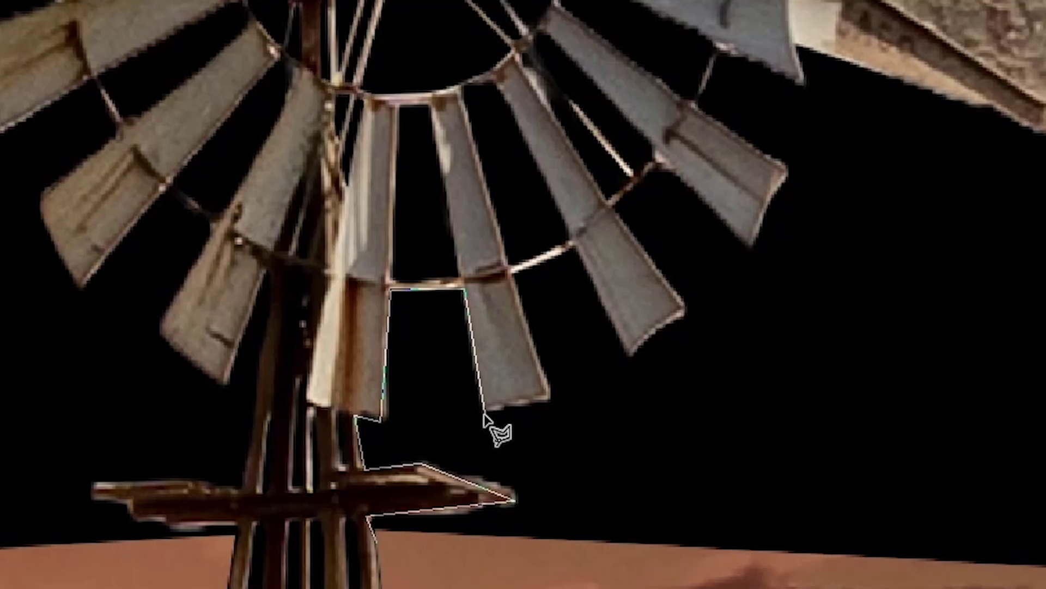
# Try to cut away the windmill's black background in Photoshop by deleting Polygonal Lasso selections around the lower blades.
pyautogui.click(484, 414)
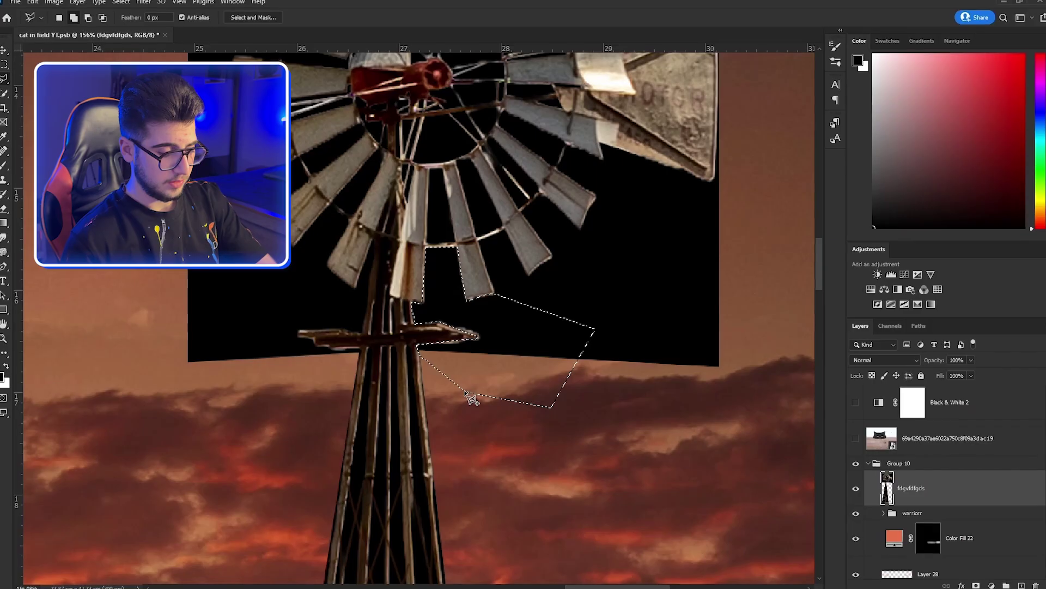
pyautogui.press('Delete')
pyautogui.hotkey('ctrl', 'd')
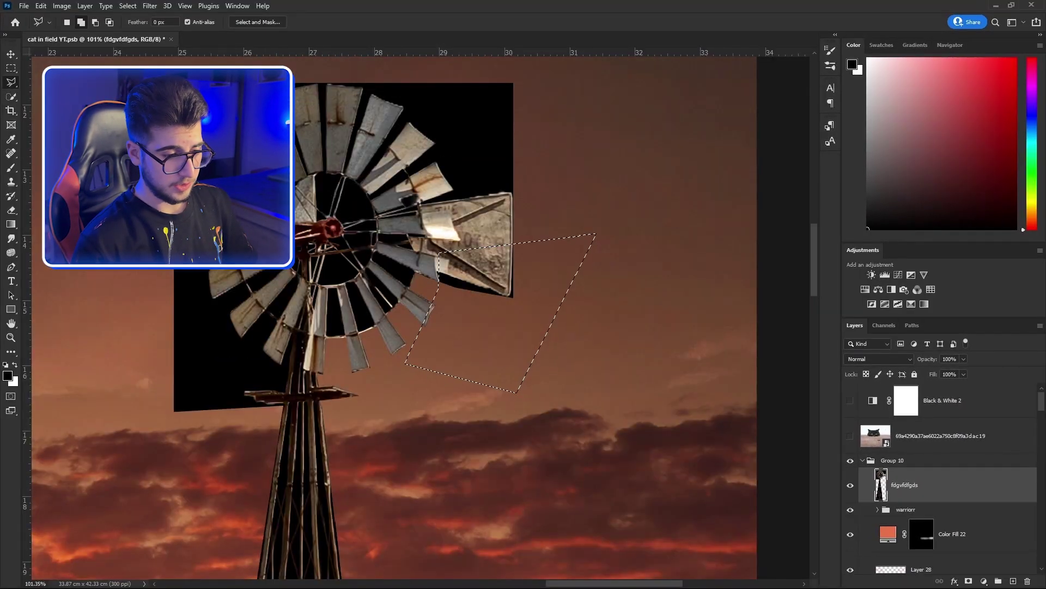
# Switch to Chrome and search Google for "background remover".
pyautogui.hotkey('alt', 'Tab')
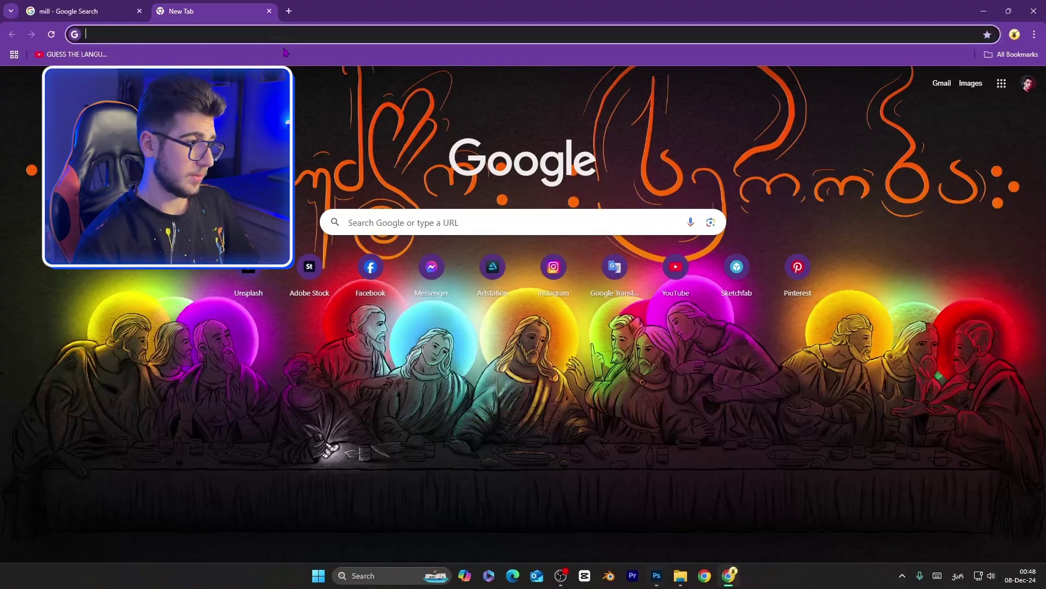
pyautogui.write('back')
pyautogui.press('Down')
pyautogui.press('Return')
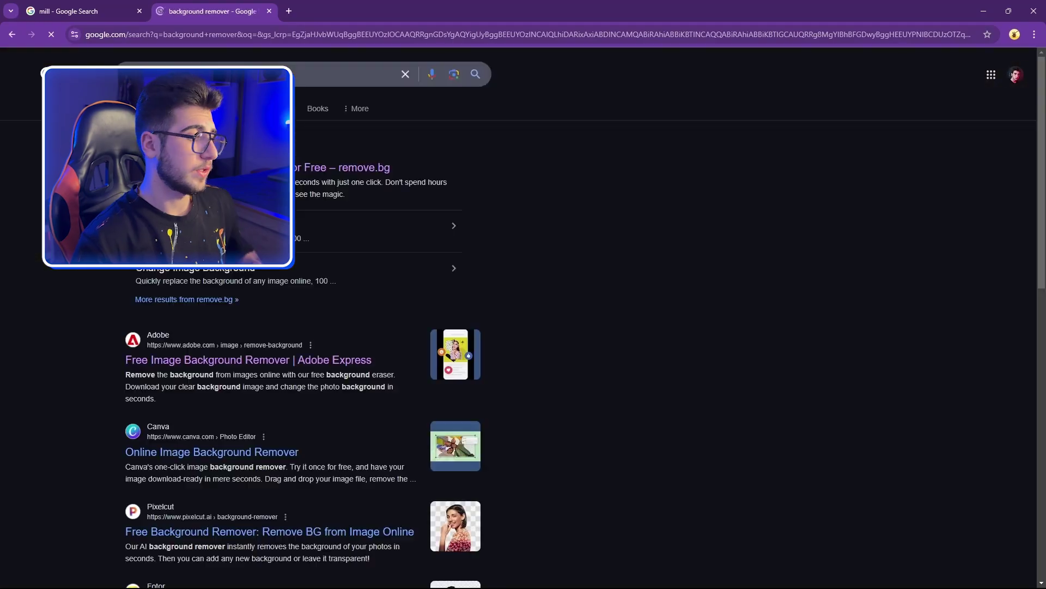
# Remove the windmill picture's background with Adobe Express's Free Image Background Remover and download the cutout.
pyautogui.click(240, 354)
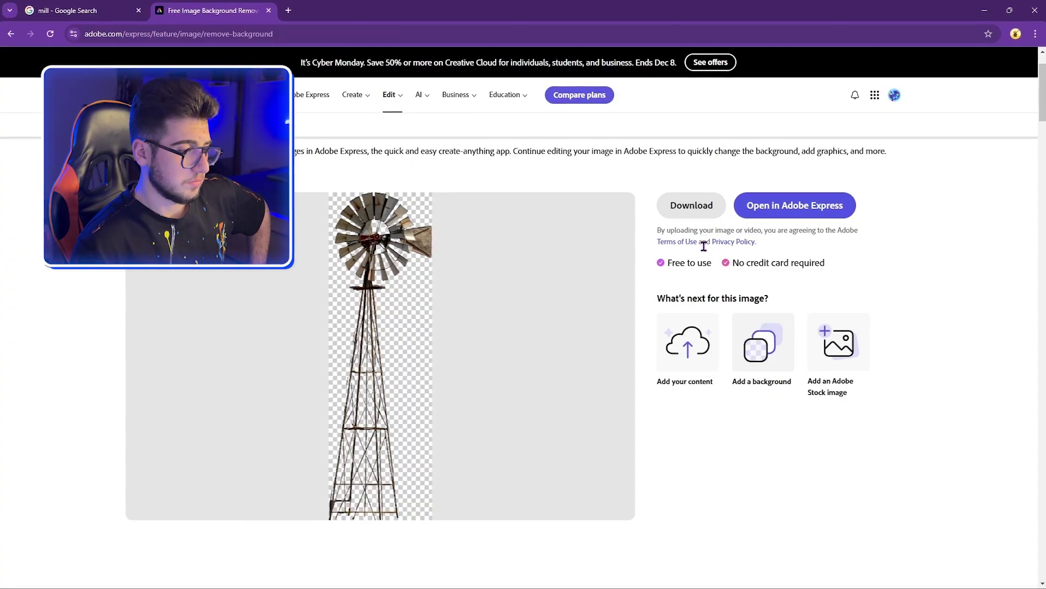
pyautogui.click(689, 205)
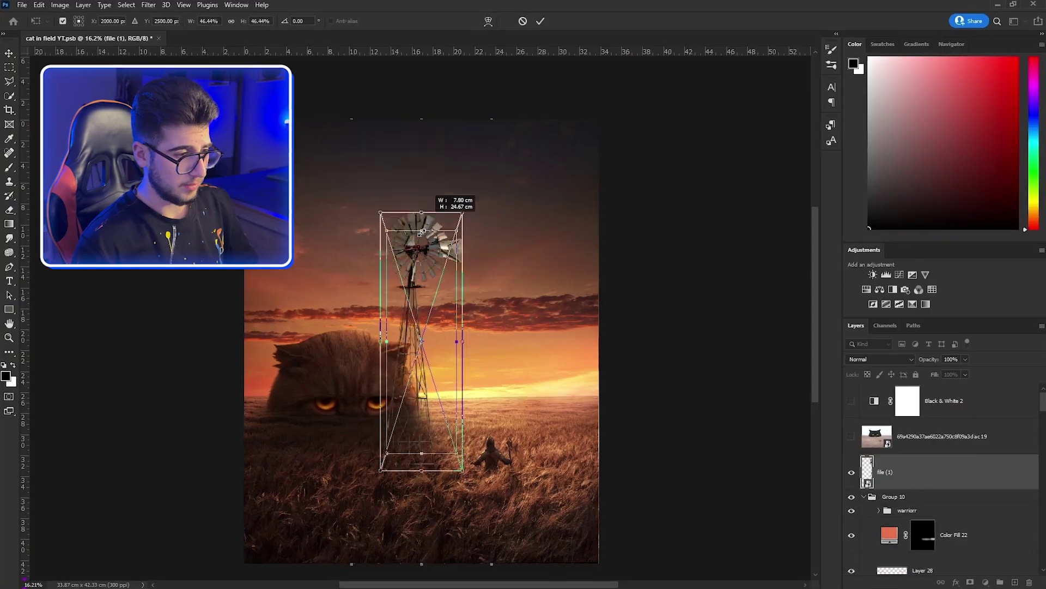
# Scale the windmill cutout in the Photoshop composite and stand it on the horizon near the canvas's edge, opposite the cat.
pyautogui.moveTo(448, 215); pyautogui.dragTo(439, 297)
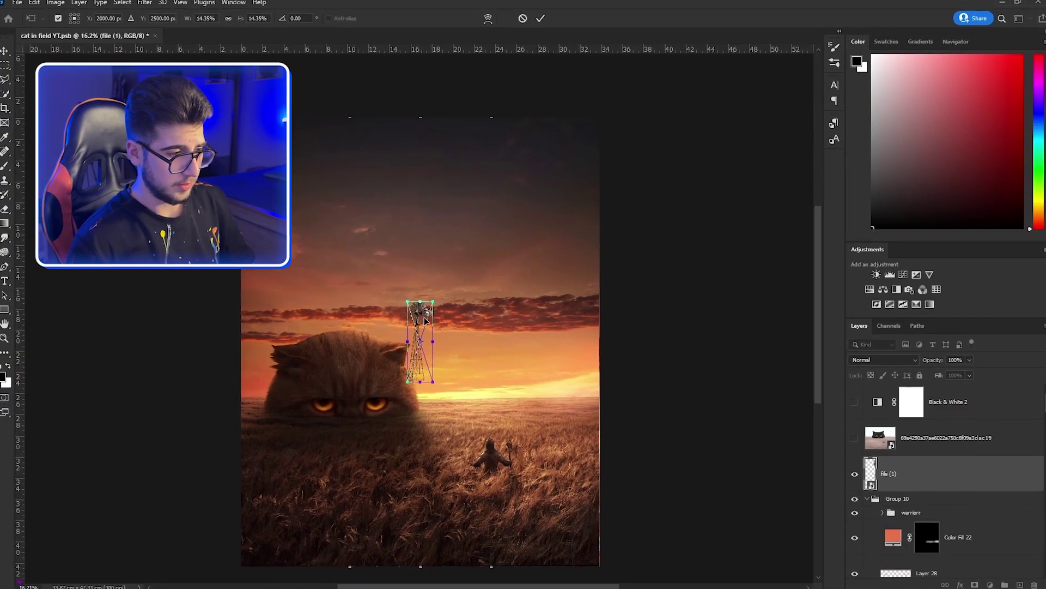
pyautogui.moveTo(436, 349); pyautogui.dragTo(599, 272)
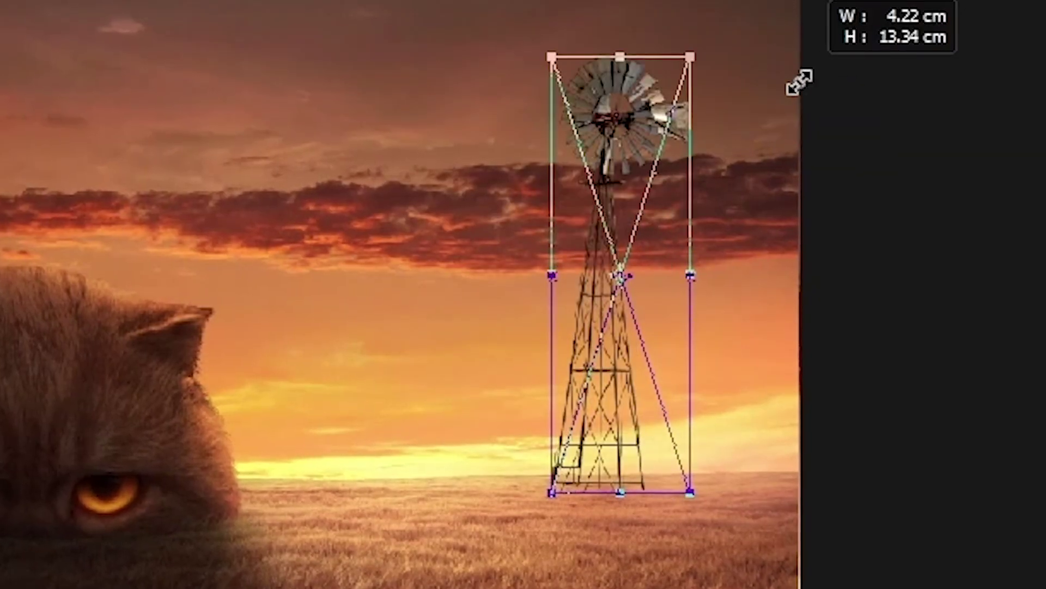
pyautogui.moveTo(656, 221); pyautogui.dragTo(704, 223)
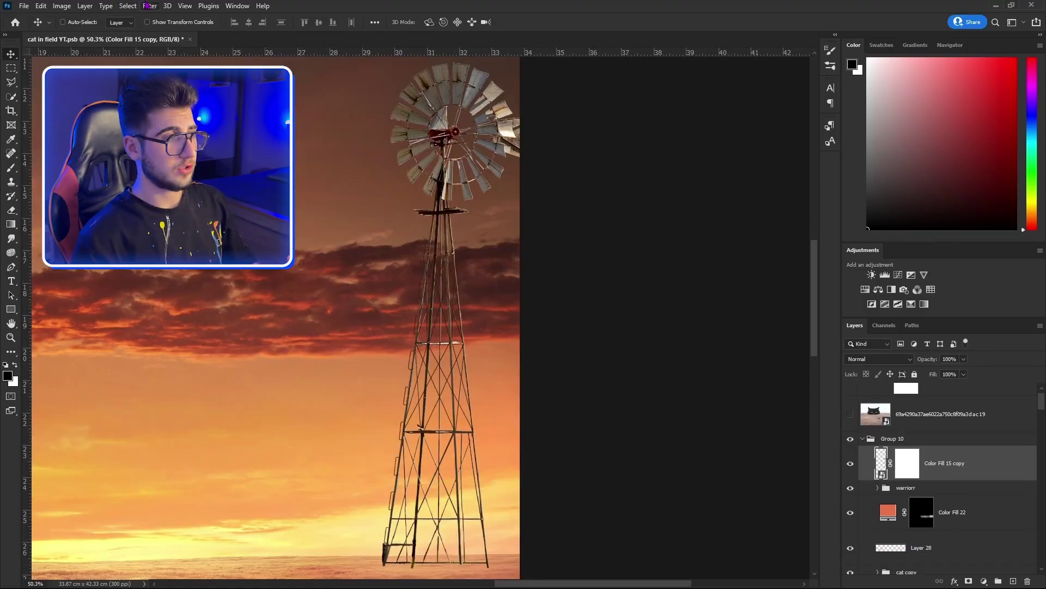
# Apply a slight Gaussian Blur to the windmill layer, raising the radius in small increments from 0.1 pixels.
pyautogui.click(148, 7)
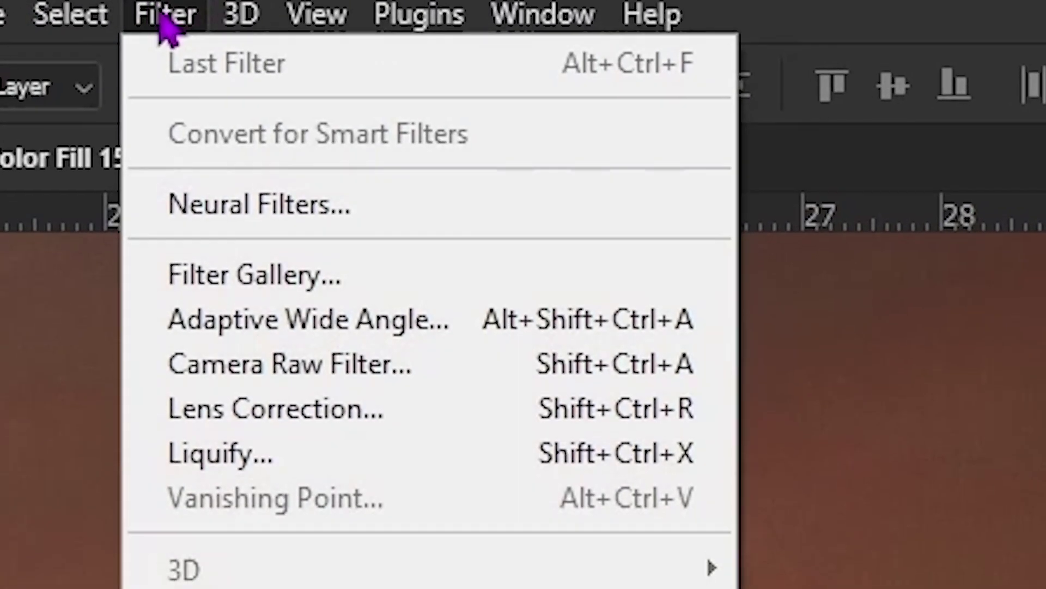
pyautogui.moveTo(210, 147)
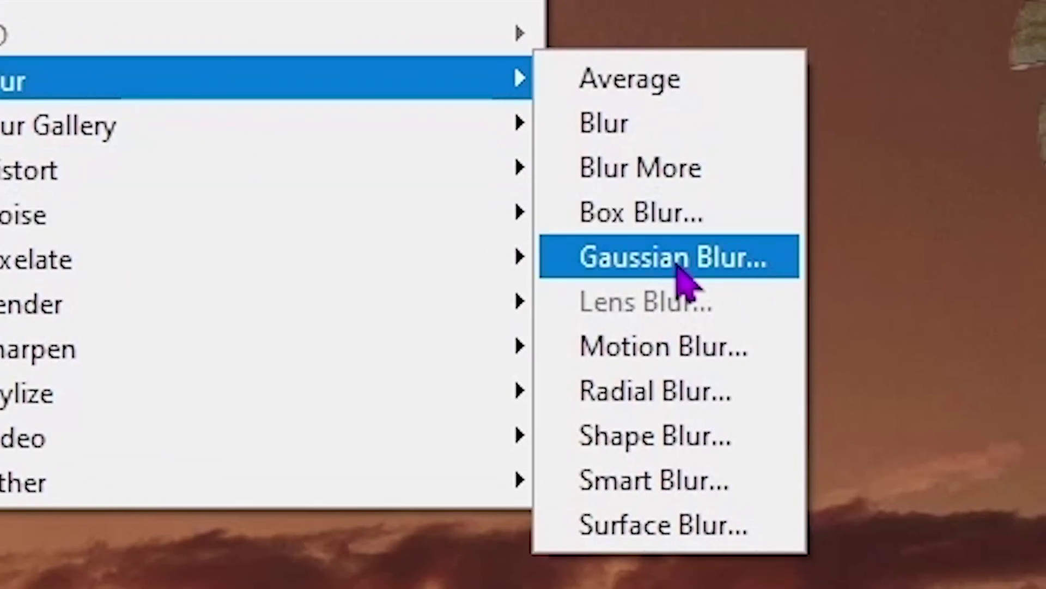
pyautogui.click(833, 360)
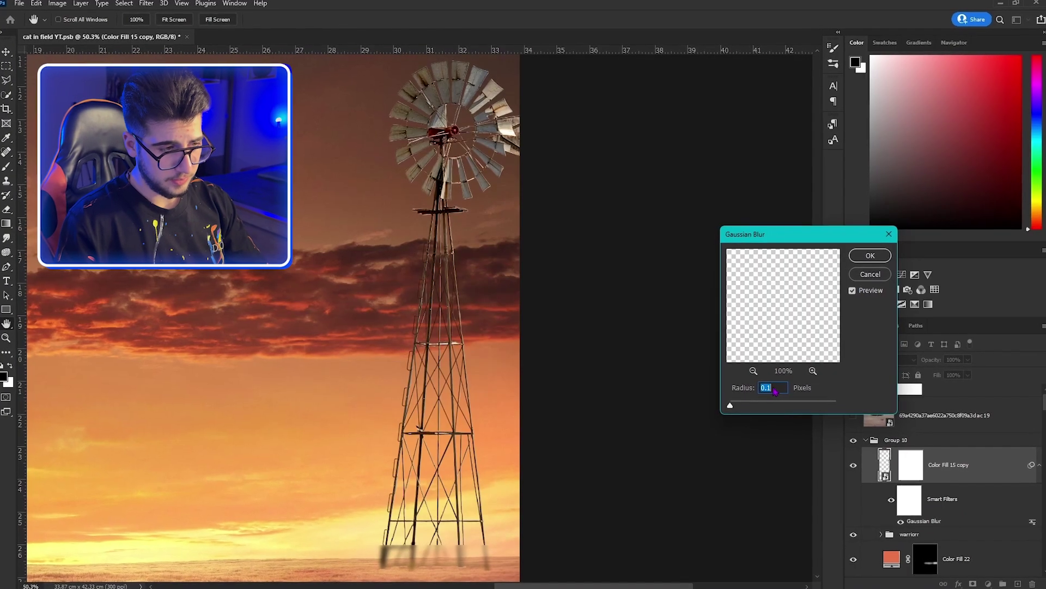
pyautogui.press('Up')
pyautogui.press('Up')
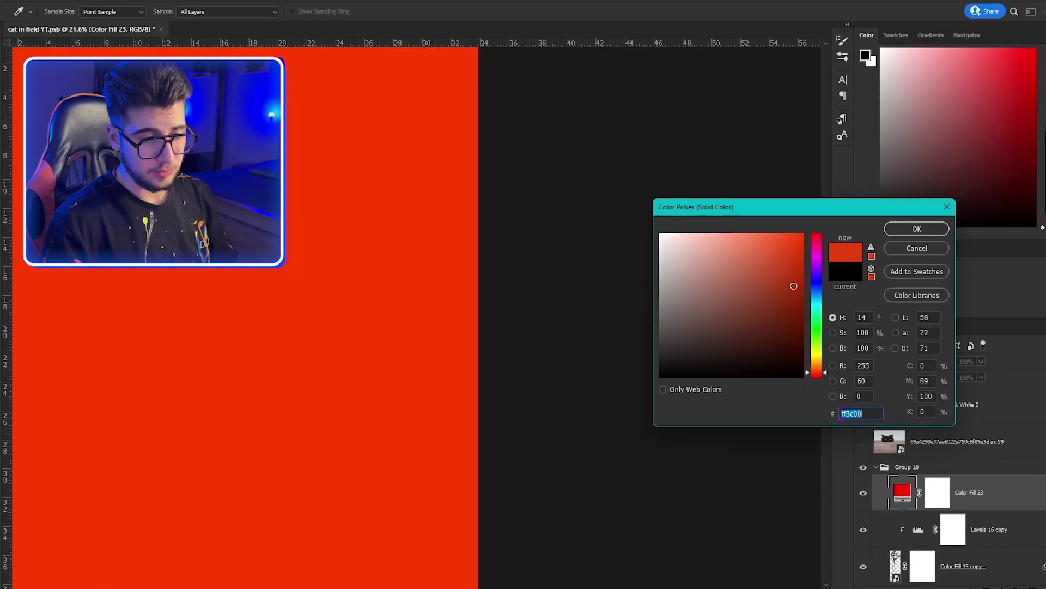
# Darken the windmill with a clipped solid colour fill of 2b0800 and lower that fill's opacity.
pyautogui.write('2b0800')
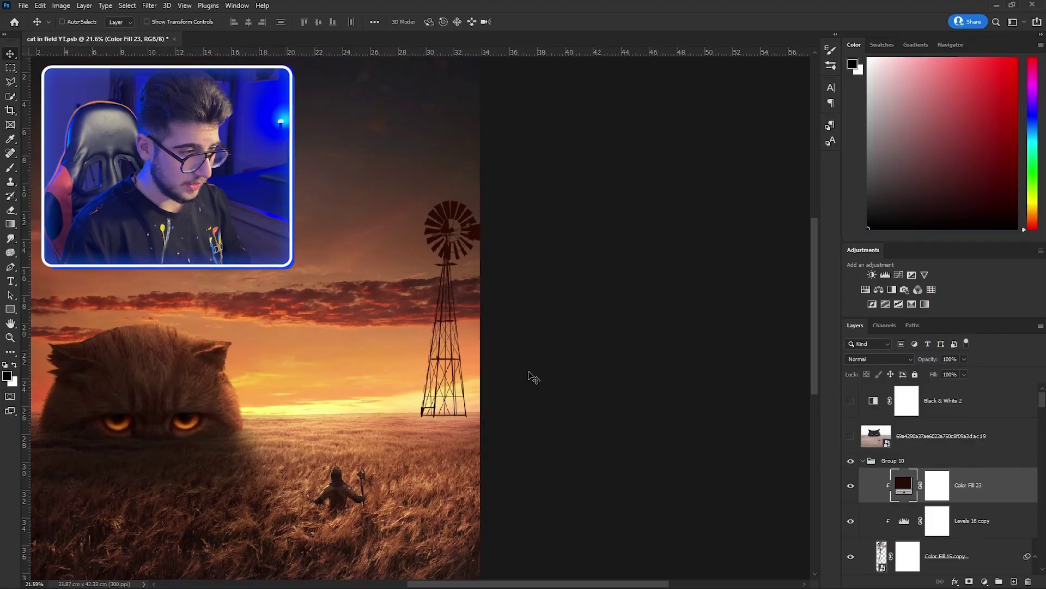
pyautogui.click(1036, 415)
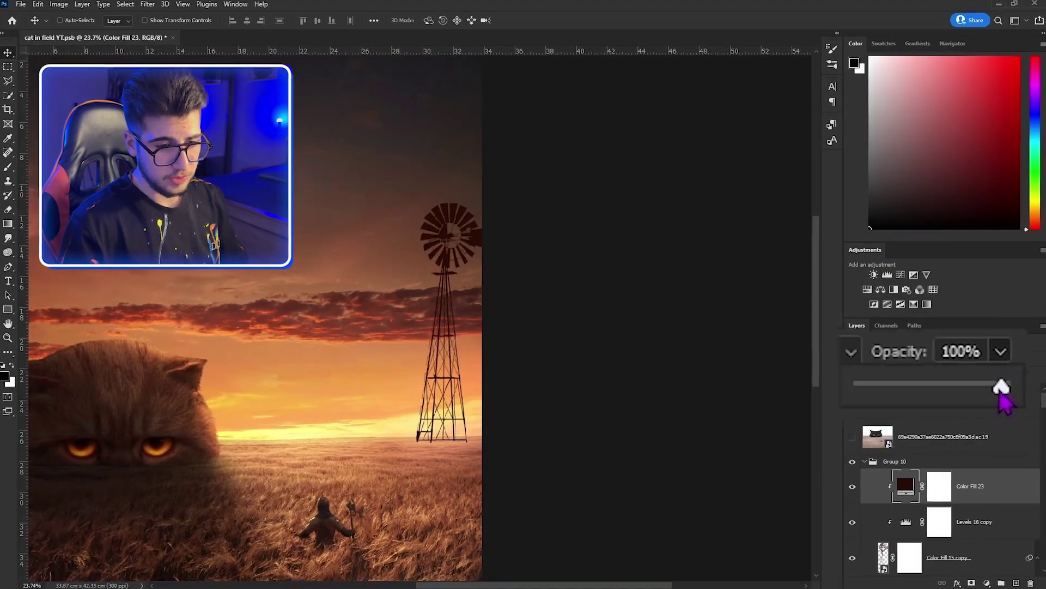
pyautogui.moveTo(1034, 428); pyautogui.dragTo(1016, 428)
pyautogui.moveTo(959, 395); pyautogui.dragTo(924, 396)
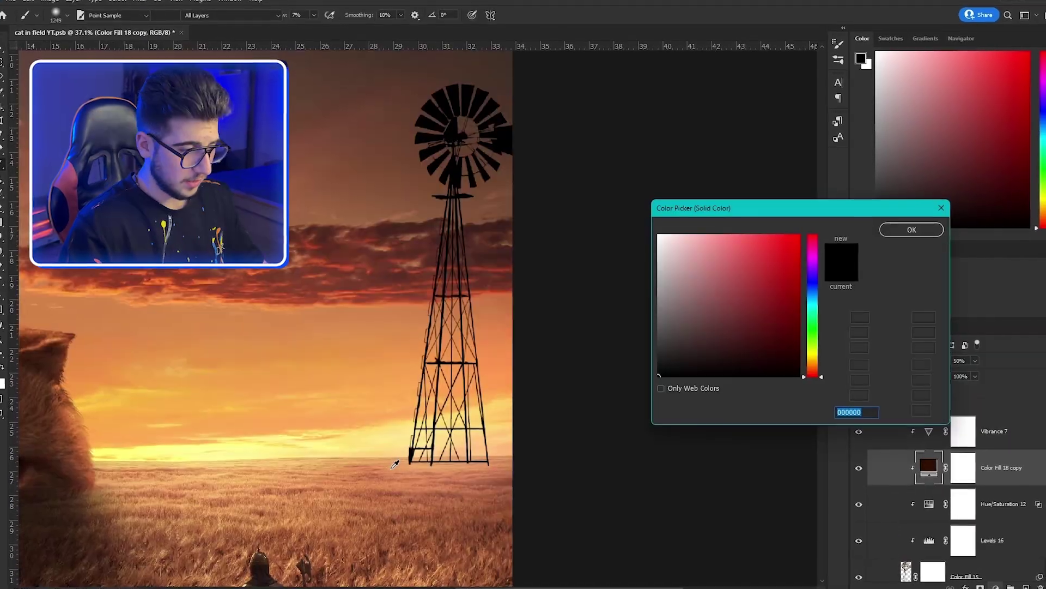
# Sample a warm horizon colour for a clipped fill and paint it through the mask as haze over the windmill's base.
pyautogui.click(404, 457)
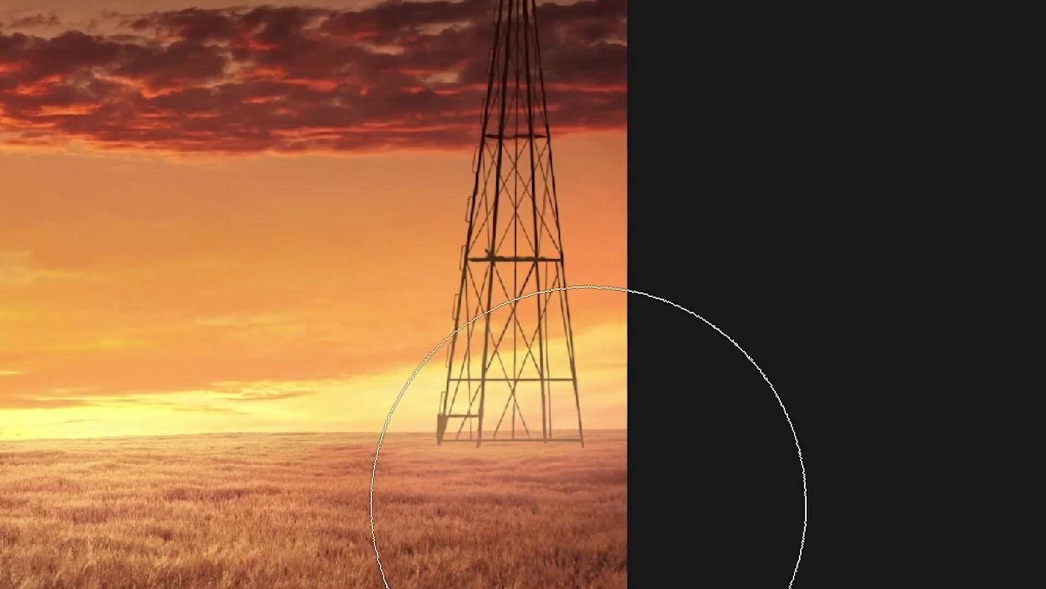
pyautogui.moveTo(491, 469)
pyautogui.mouseDown()
pyautogui.moveTo(441, 433)
pyautogui.moveTo(452, 436)
pyautogui.mouseUp()
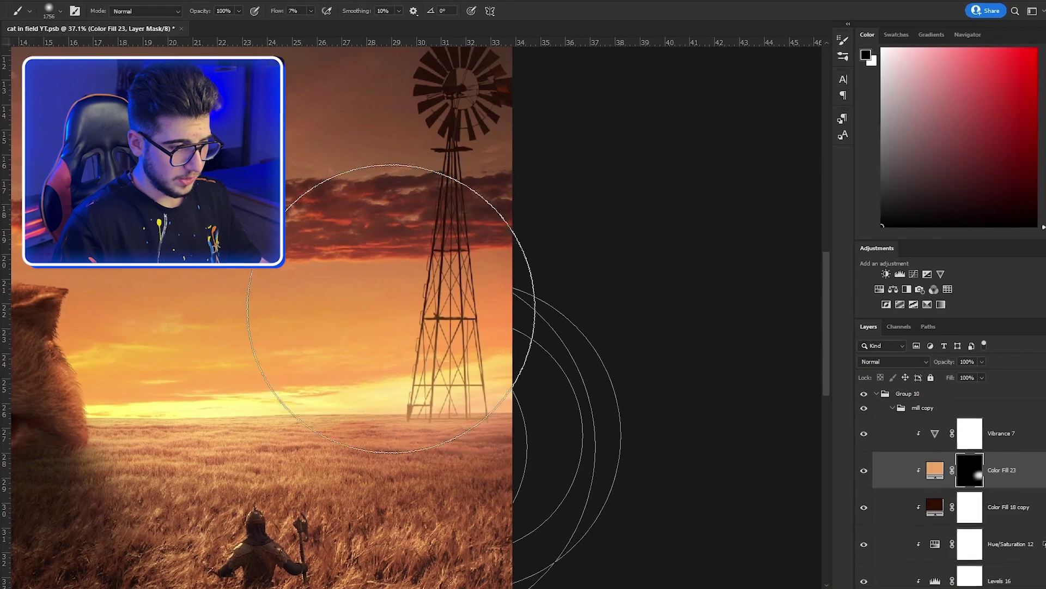
pyautogui.scroll(-3, 588, 375)
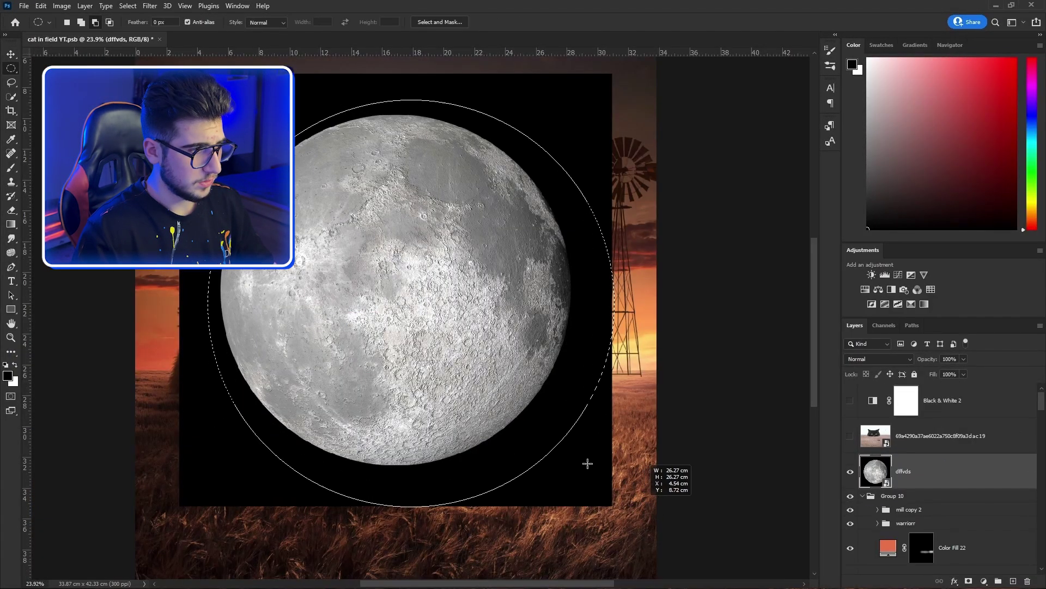
# Remove the moon's black background with a circular selection, shrink the moon and place it in the sky above the windmill.
pyautogui.moveTo(575, 459); pyautogui.dragTo(577, 462)
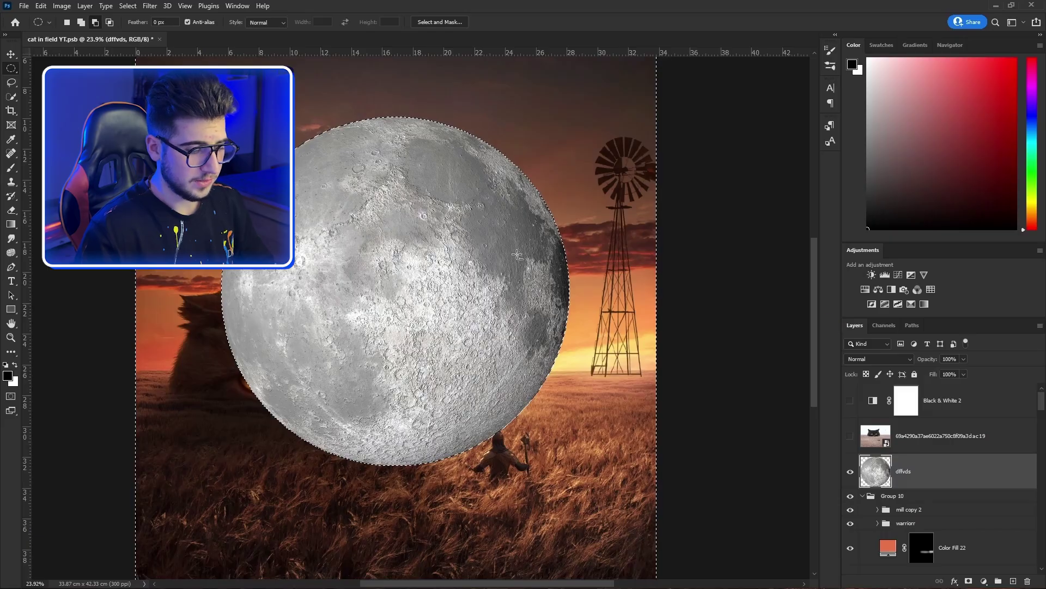
pyautogui.hotkey('ctrl', 't')
pyautogui.moveTo(768, 40); pyautogui.dragTo(785, 71)
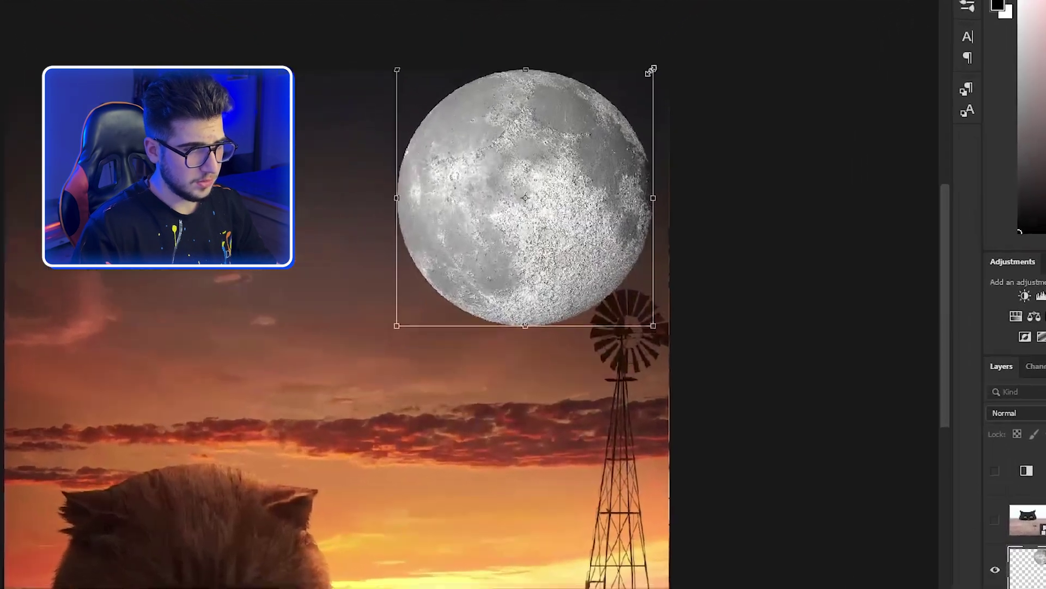
pyautogui.moveTo(651, 71); pyautogui.dragTo(531, 186)
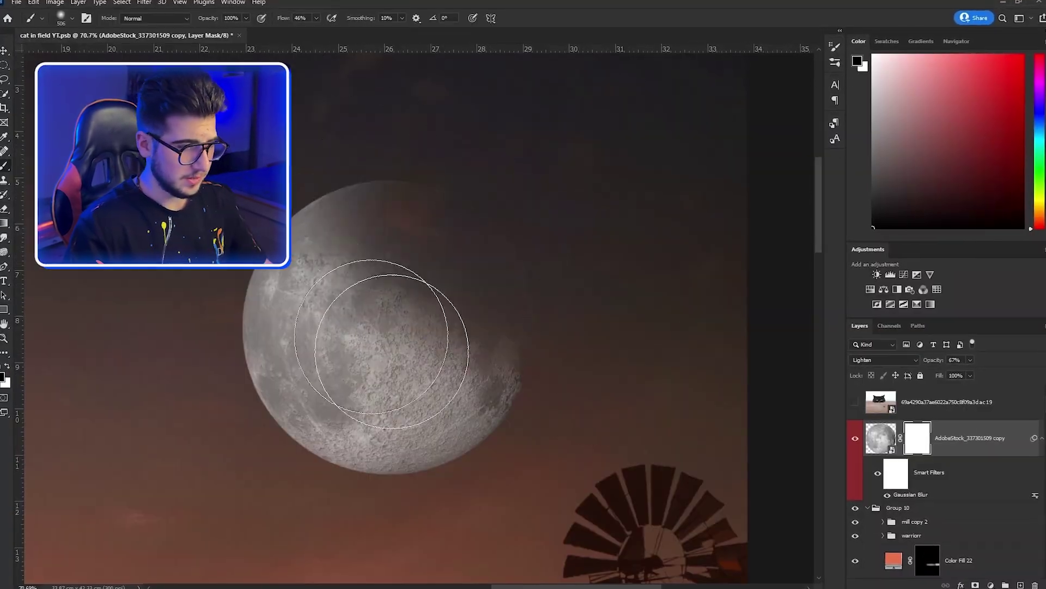
# Paint black on the moon's layer mask to fade its upper part into the sky, leaving a soft crescent.
pyautogui.moveTo(392, 338)
pyautogui.mouseDown()
pyautogui.moveTo(327, 316)
pyautogui.moveTo(416, 291)
pyautogui.mouseUp()
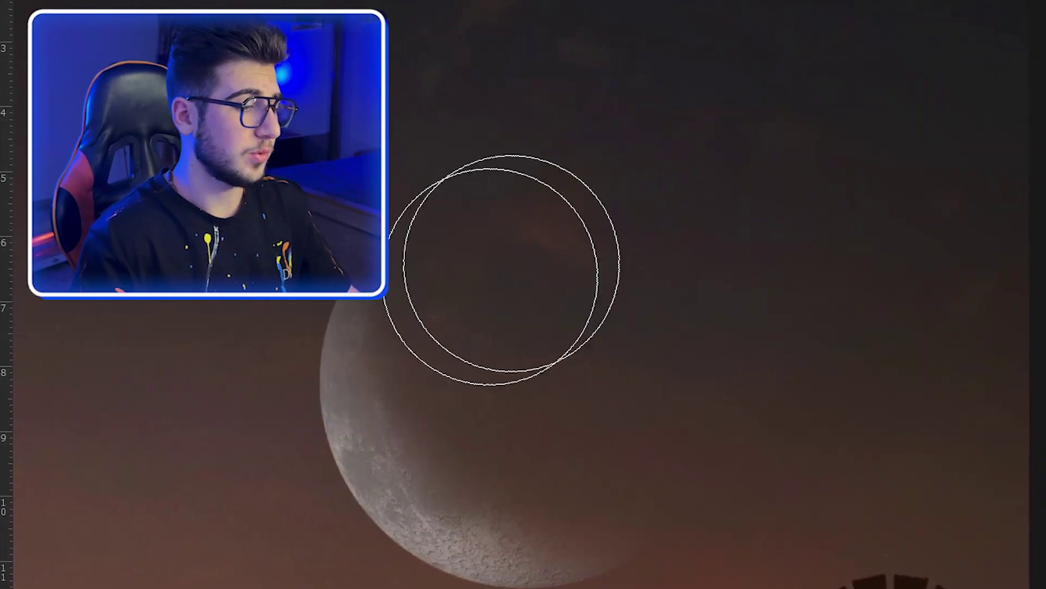
pyautogui.press('[')
pyautogui.press('[')
pyautogui.press('[')
pyautogui.press('[')
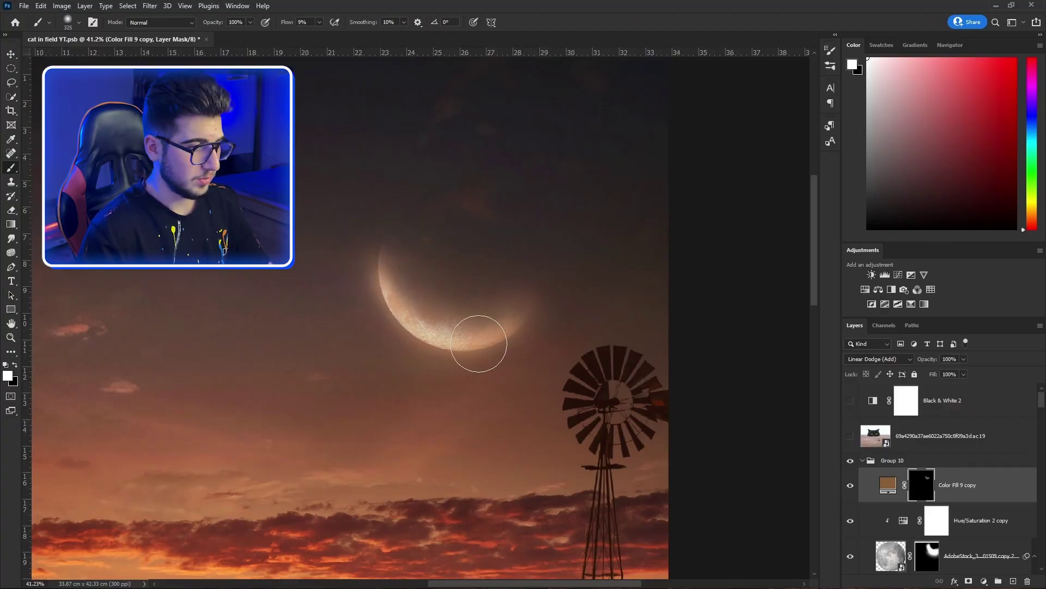
# Enlarge the brush to build a warm glow around the crescent on the brown Linear Dodge (Add) fill's mask.
pyautogui.press(']')
pyautogui.press(']')
pyautogui.press(']')
pyautogui.press(']')
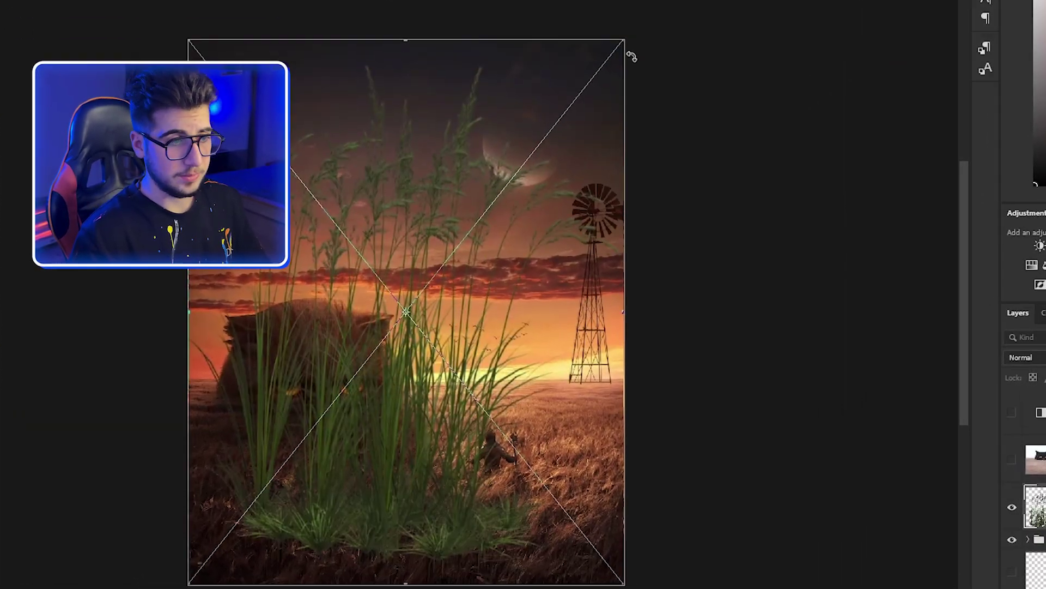
# Scale and tilt the tall grass to frame the canvas's sides, and shrink the bright green grass strip for the foreground.
pyautogui.moveTo(545, 112); pyautogui.dragTo(374, 164)
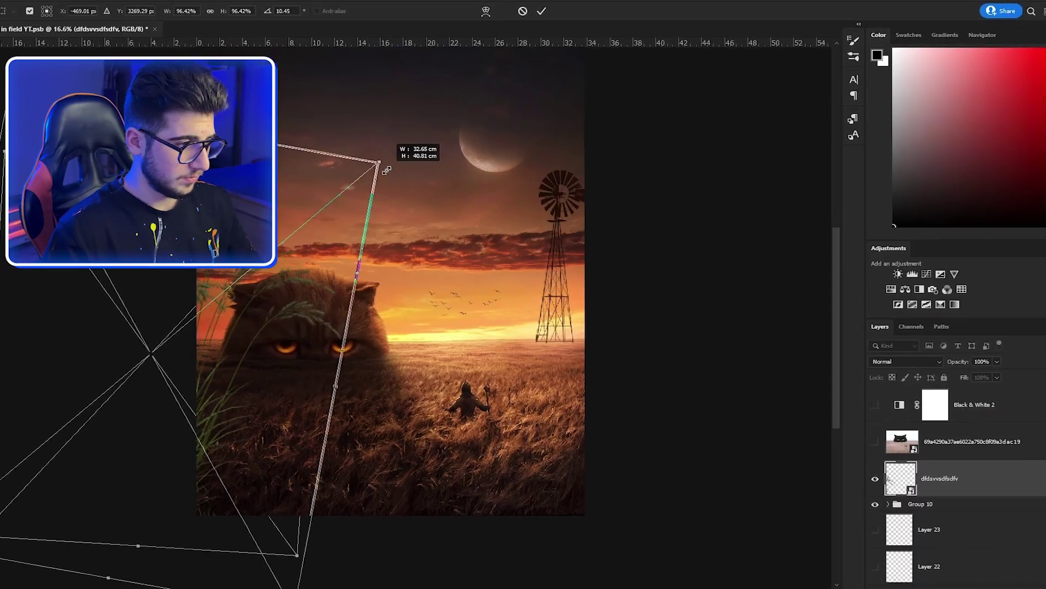
pyautogui.moveTo(305, 305); pyautogui.dragTo(284, 250)
pyautogui.press('Return')
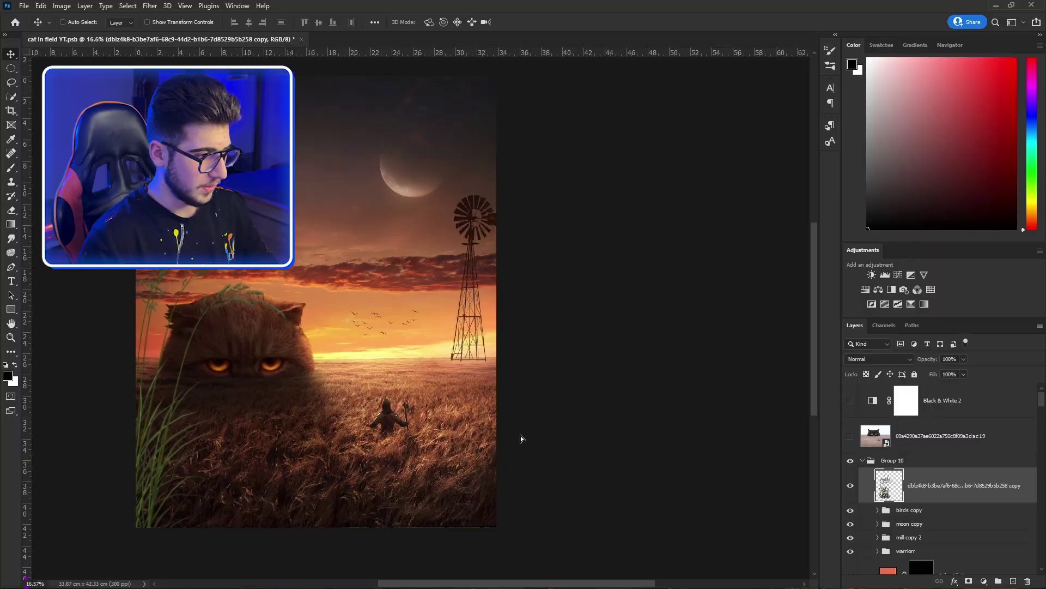
pyautogui.moveTo(521, 436); pyautogui.dragTo(563, 441)
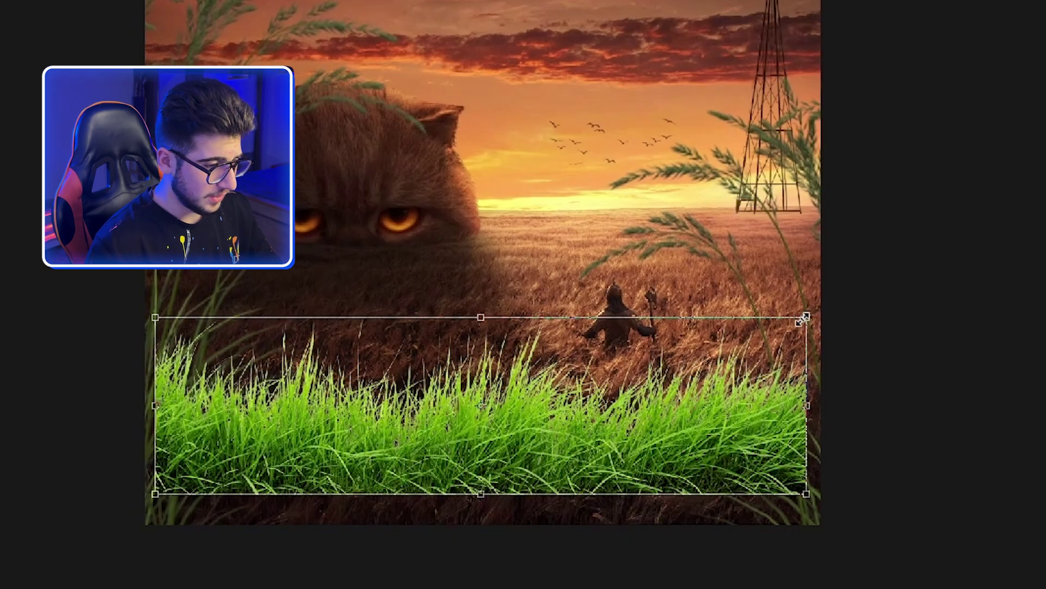
pyautogui.moveTo(804, 317); pyautogui.dragTo(476, 451)
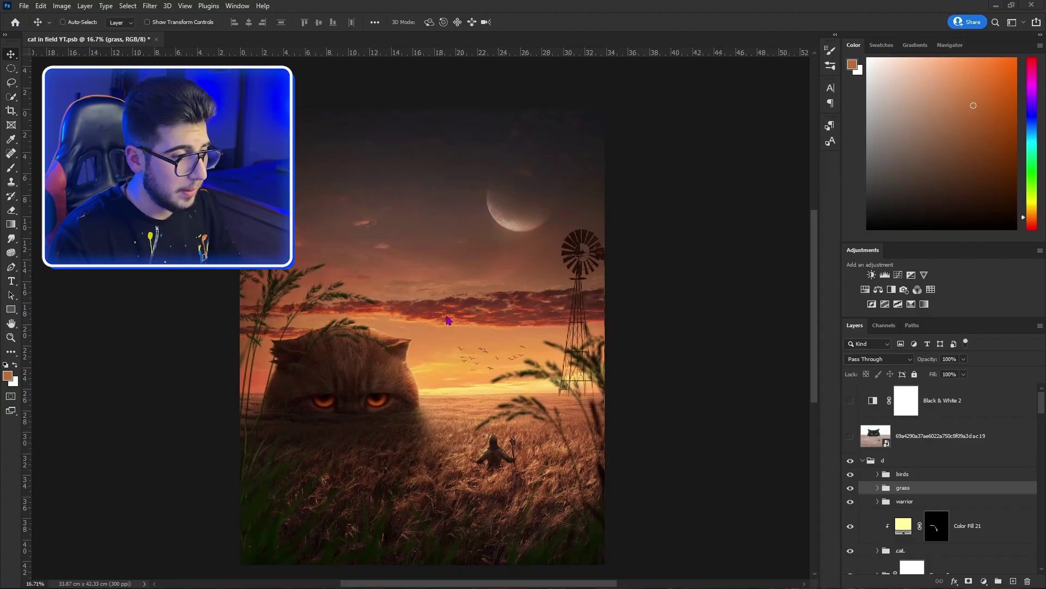
# Clip a solid fill sampled from the dark ground to the grass group and blur the tall grass by about 9 pixels.
pyautogui.click(967, 393)
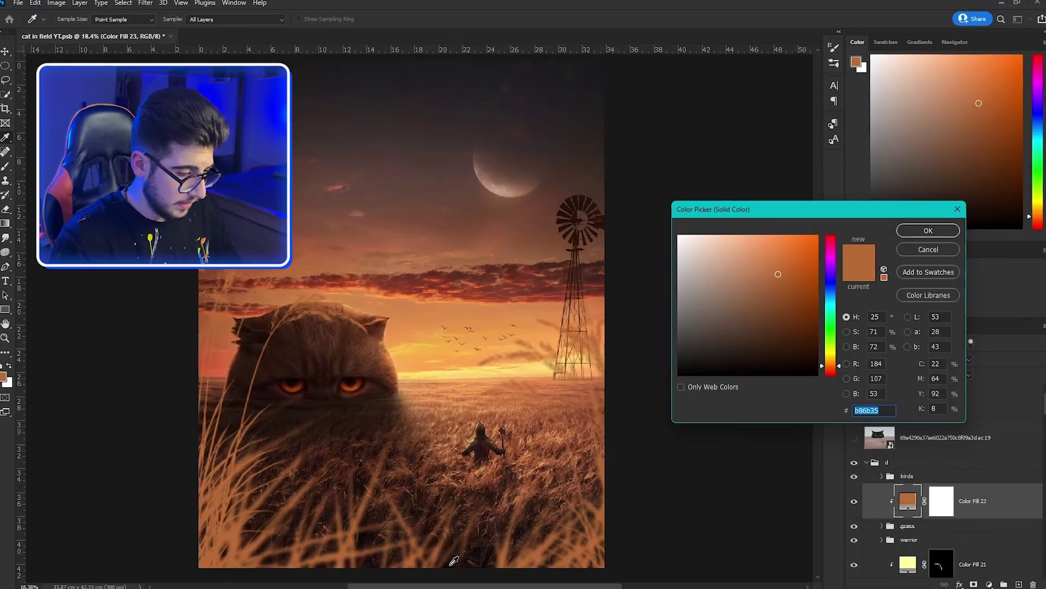
pyautogui.click(454, 561)
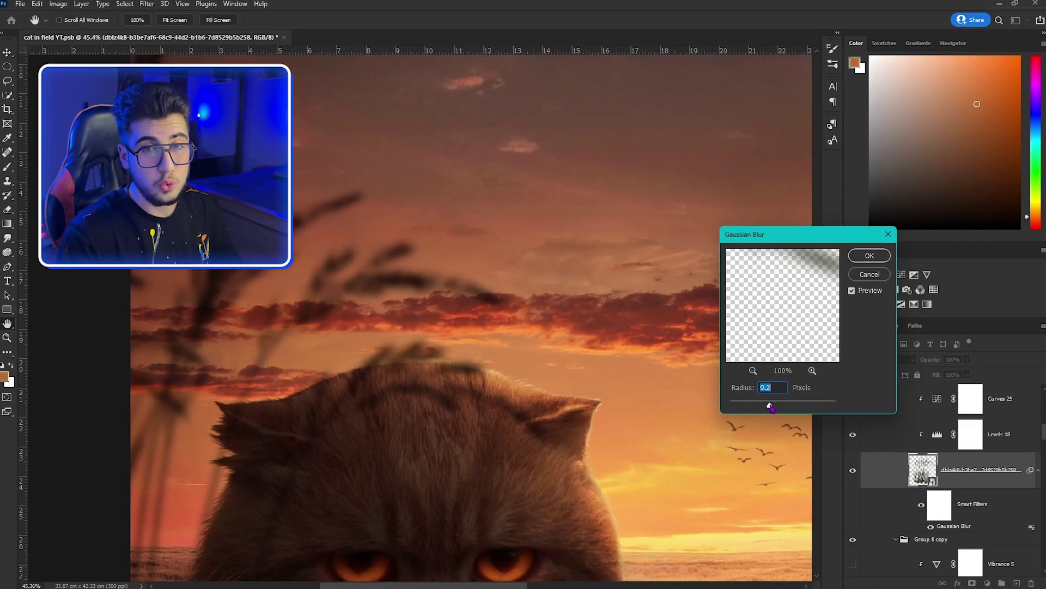
pyautogui.moveTo(773, 406); pyautogui.dragTo(768, 406)
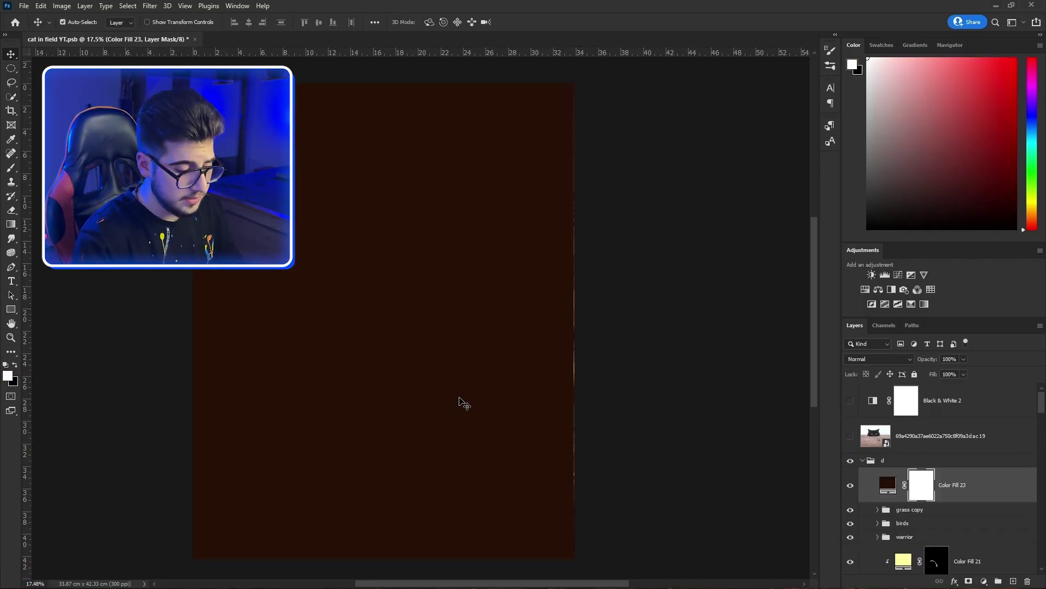
# Invert the dark brown fill's mask and use a cloud brush to paint dark haze along the foreground of the field.
pyautogui.hotkey('ctrl', 'i')
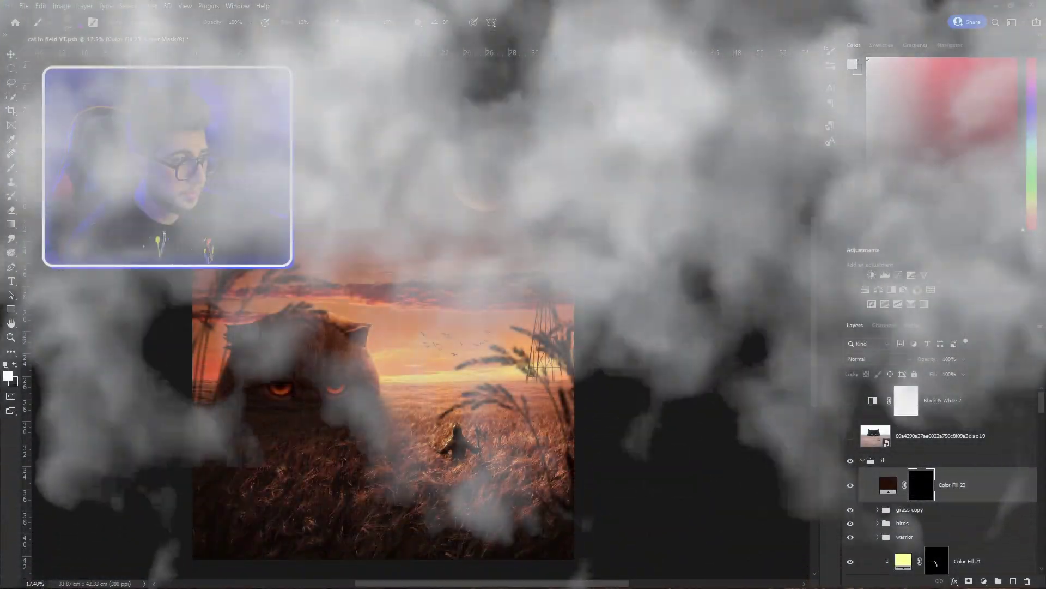
pyautogui.click(79, 24)
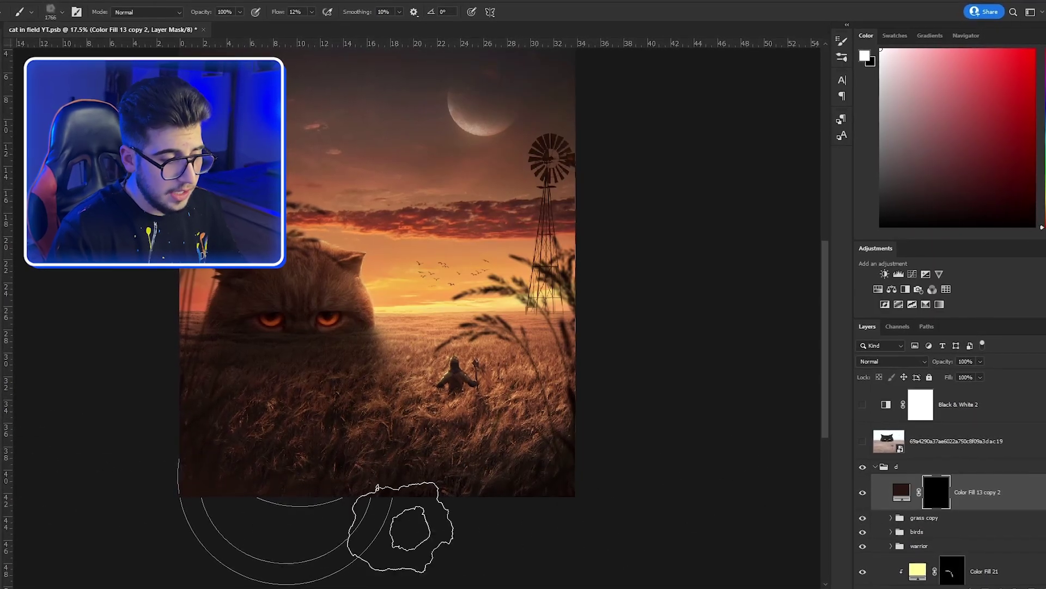
pyautogui.moveTo(427, 416); pyautogui.dragTo(459, 422)
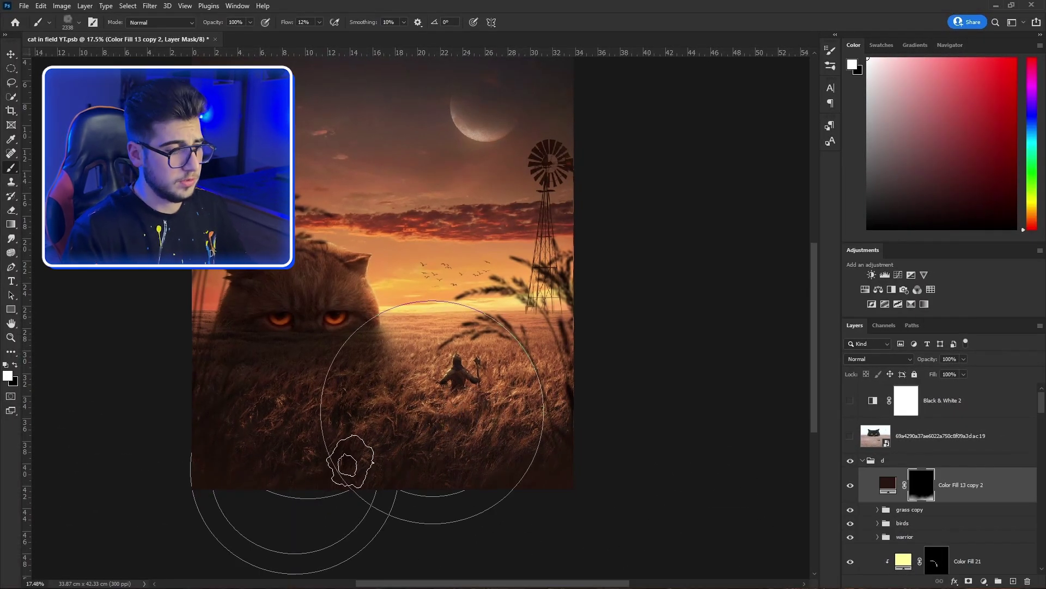
# Brush the orange Screen-mode fill's glow onto the horizon beside the windmill and touch up the fur on the cat's head.
pyautogui.scroll(5, 363, 422)
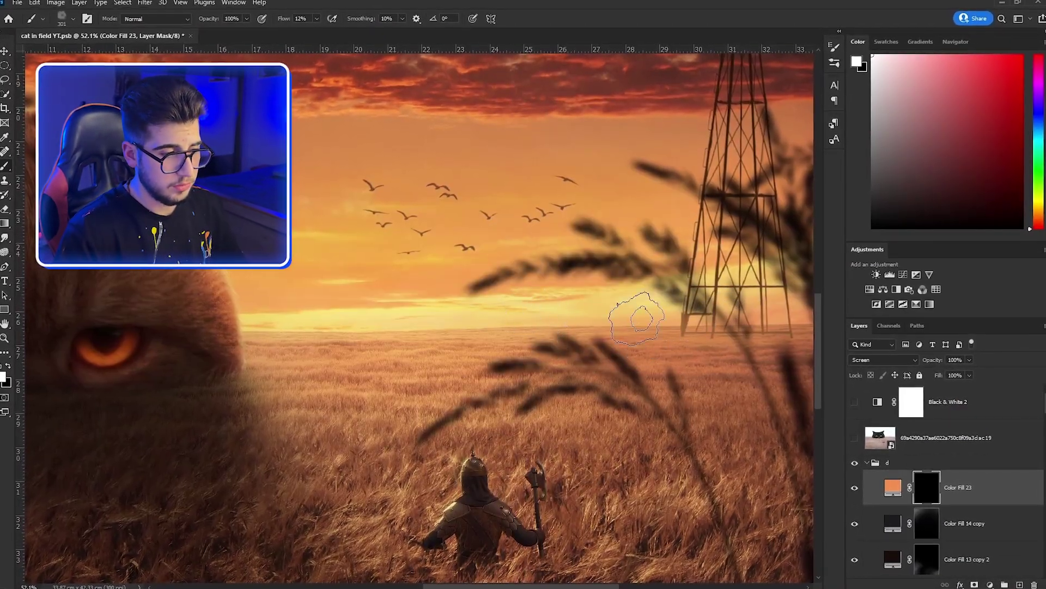
pyautogui.moveTo(636, 319)
pyautogui.mouseDown()
pyautogui.moveTo(649, 294)
pyautogui.moveTo(546, 318)
pyautogui.moveTo(642, 295)
pyautogui.mouseUp()
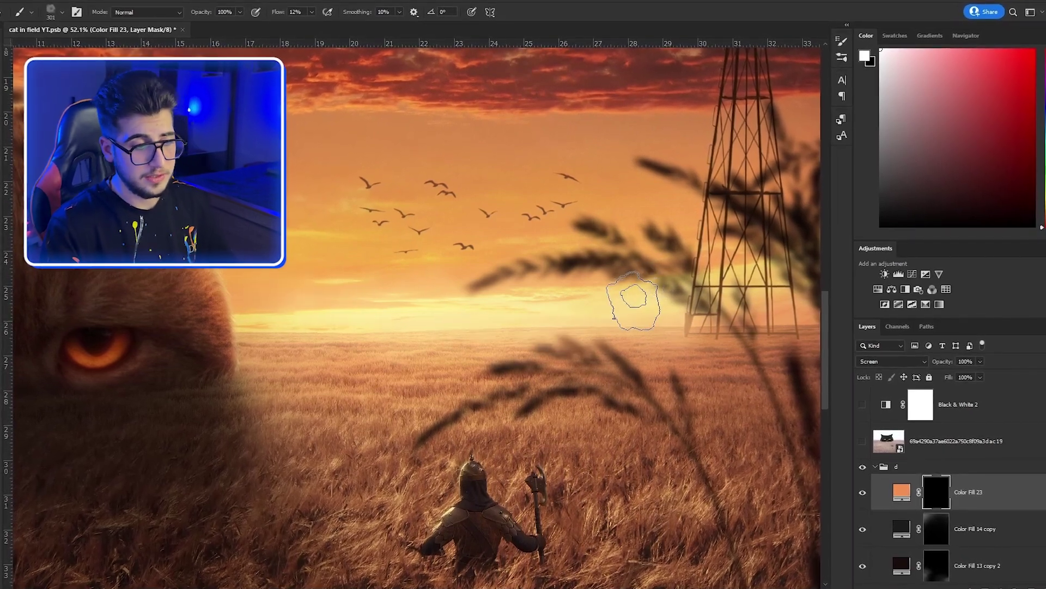
pyautogui.hotkey('ctrl', '0')
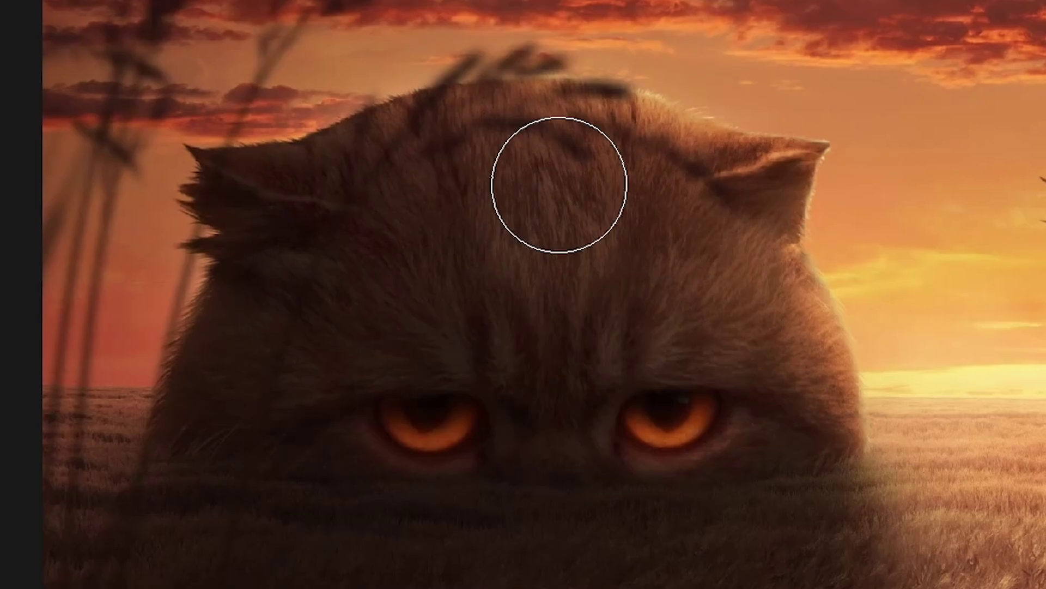
pyautogui.moveTo(383, 309)
pyautogui.mouseDown()
pyautogui.moveTo(349, 311)
pyautogui.moveTo(360, 256)
pyautogui.moveTo(369, 262)
pyautogui.mouseUp()
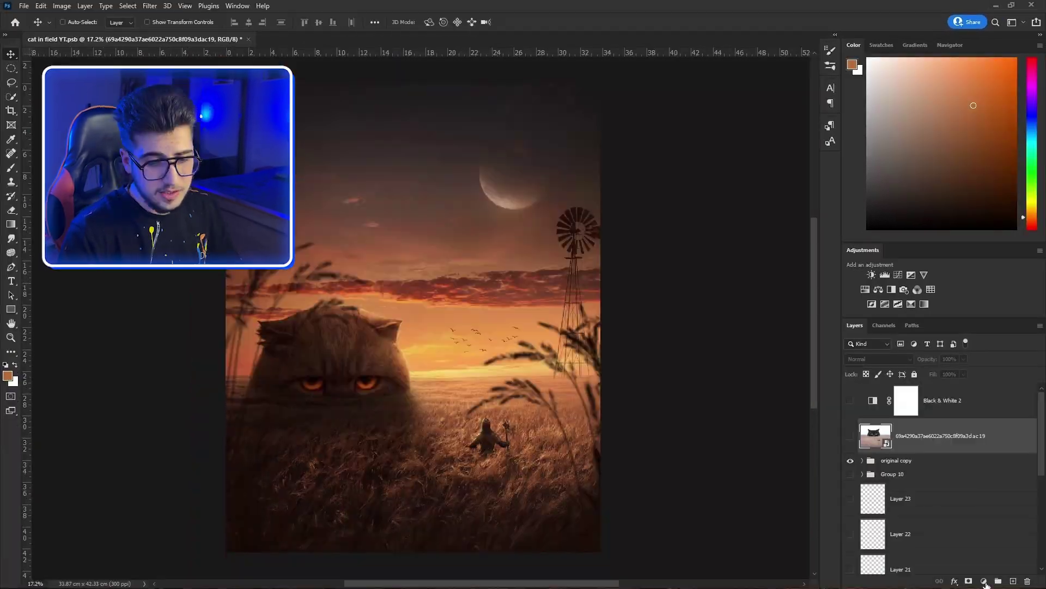
# Add a solid colour fill layer of ff6900 above the finished composite.
pyautogui.click(983, 581)
pyautogui.click(976, 394)
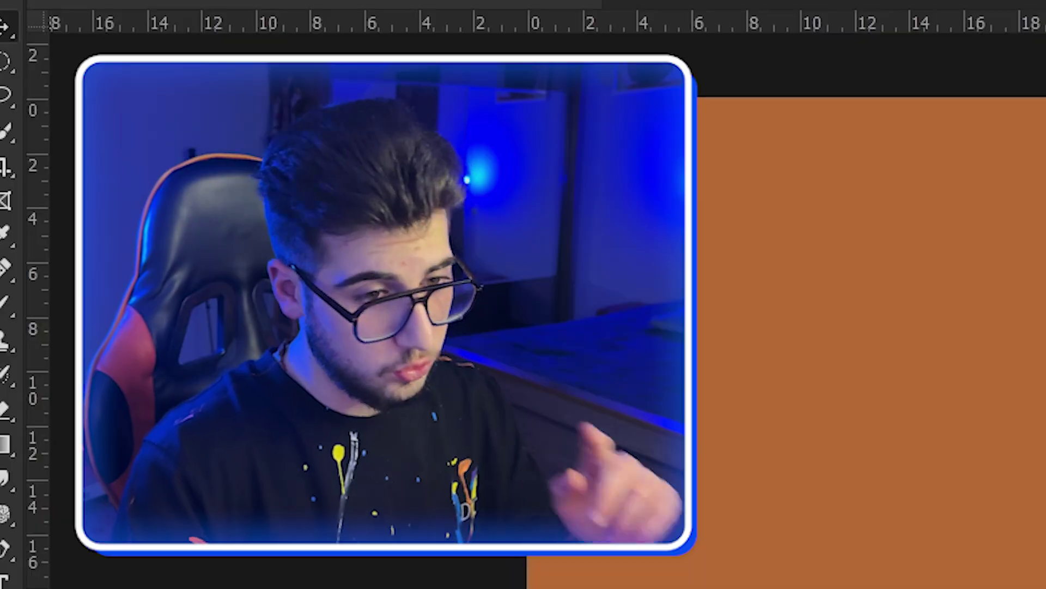
pyautogui.write('ff6900')
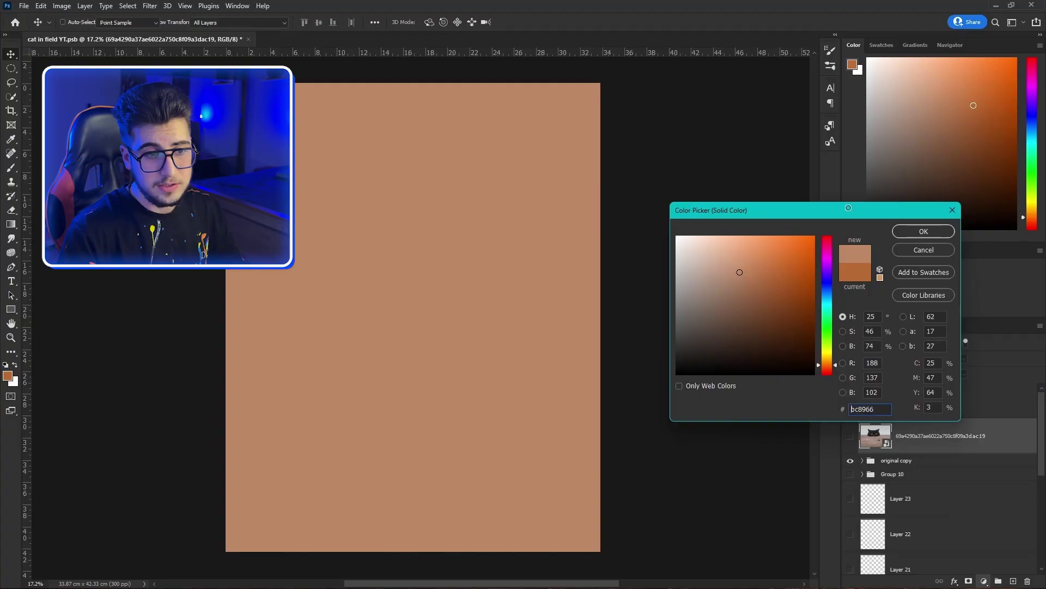
pyautogui.press('Return')
# Set the orange fill layer to Linear Dodge (Add) and split its Blend If underlying-layer shadow slider to 50 / 157.
pyautogui.click(878, 359)
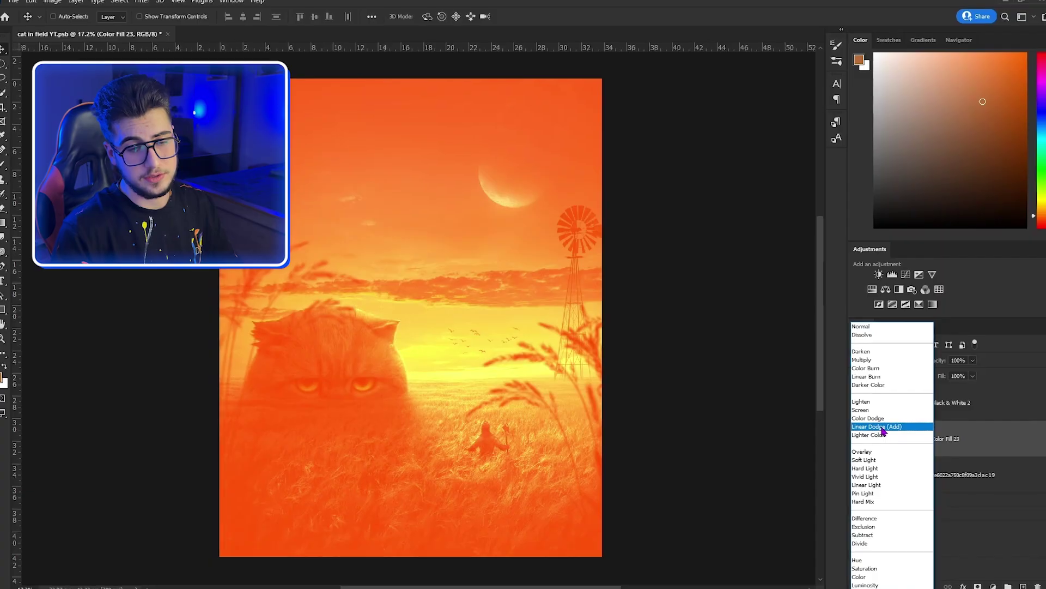
pyautogui.click(805, 326)
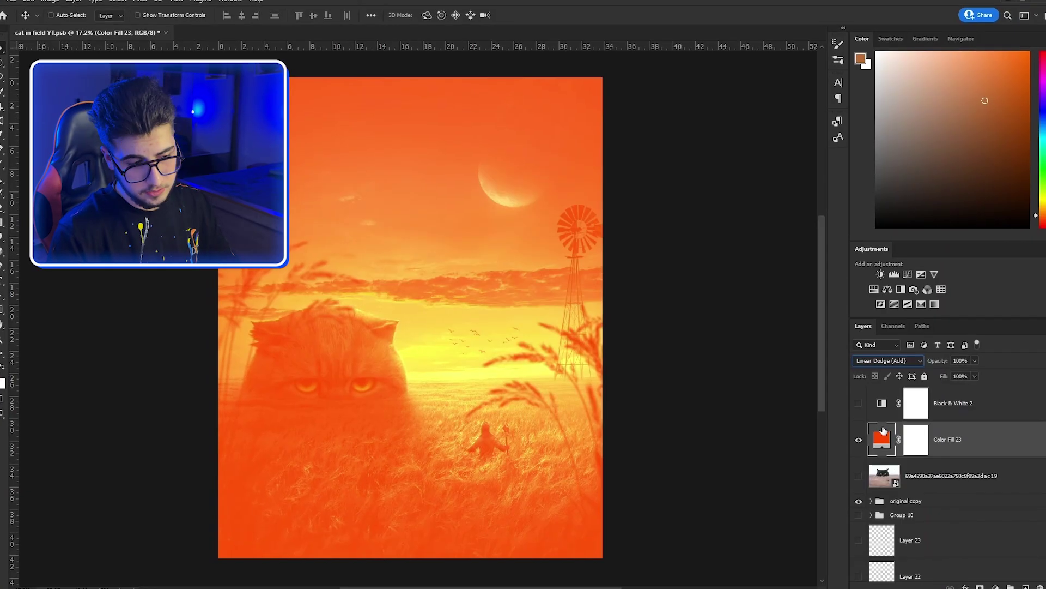
pyautogui.doubleClick(981, 436)
pyautogui.moveTo(777, 398)
pyautogui.mouseDown()
pyautogui.moveTo(867, 403)
pyautogui.moveTo(883, 421)
pyautogui.mouseUp()
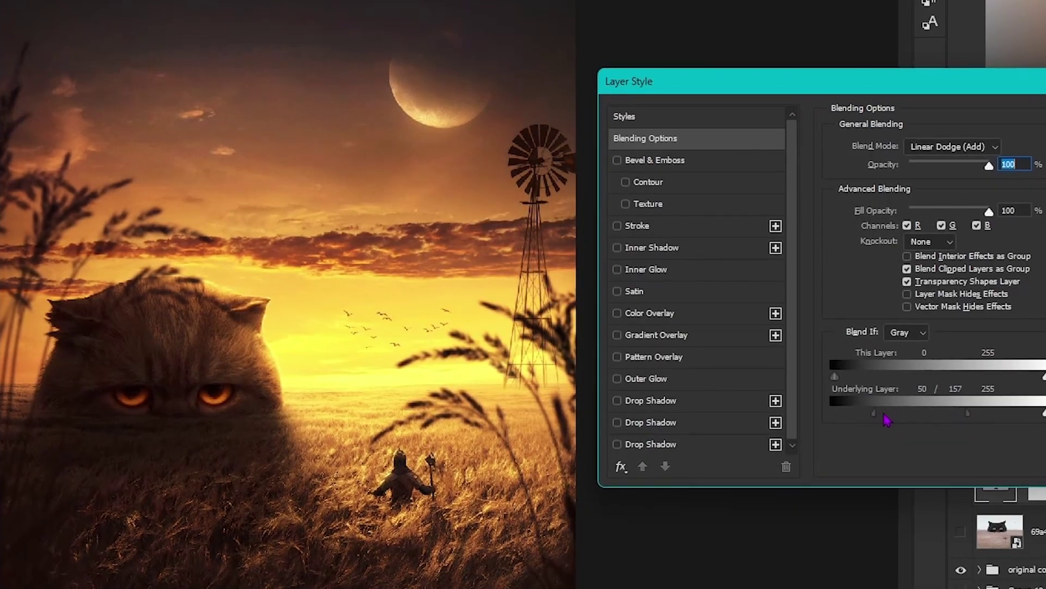
pyautogui.press('Return')
# Hide and show the original copy 2 layer to compare the composite before and after the colour grading.
pyautogui.click(855, 442)
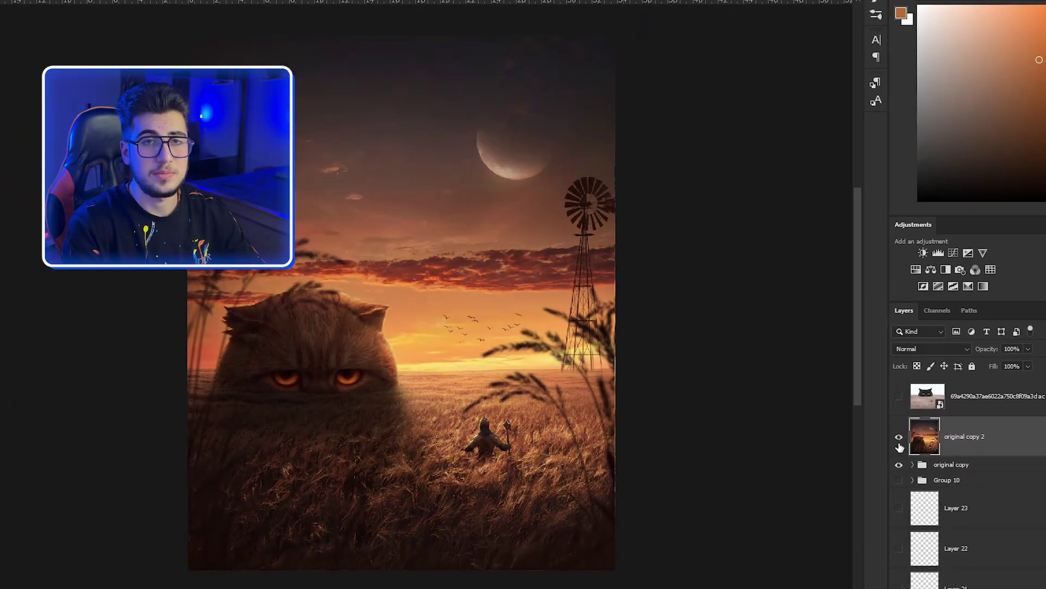
pyautogui.click(900, 444)
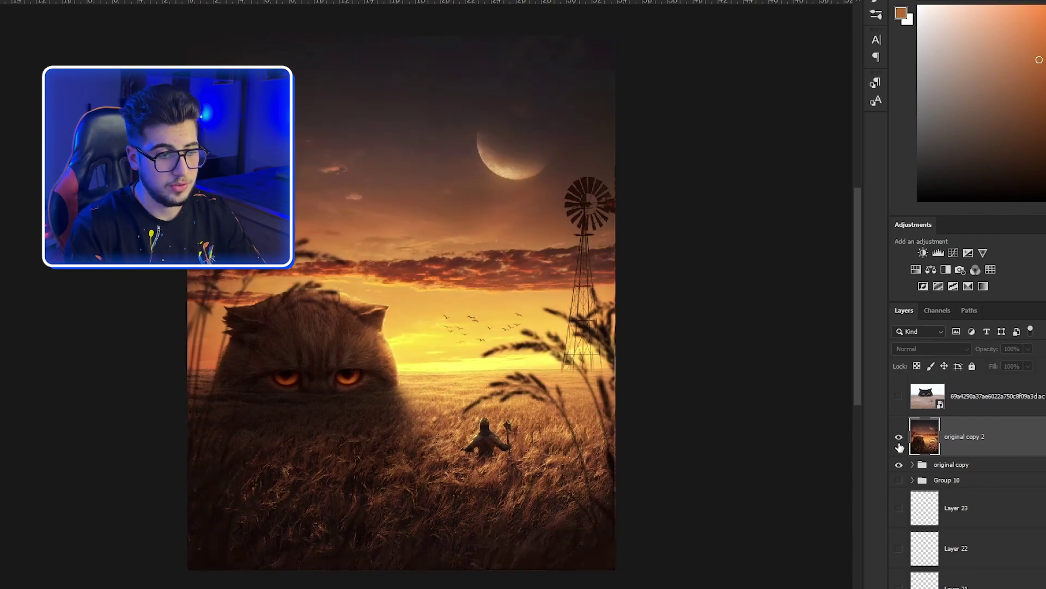
pyautogui.click(900, 445)
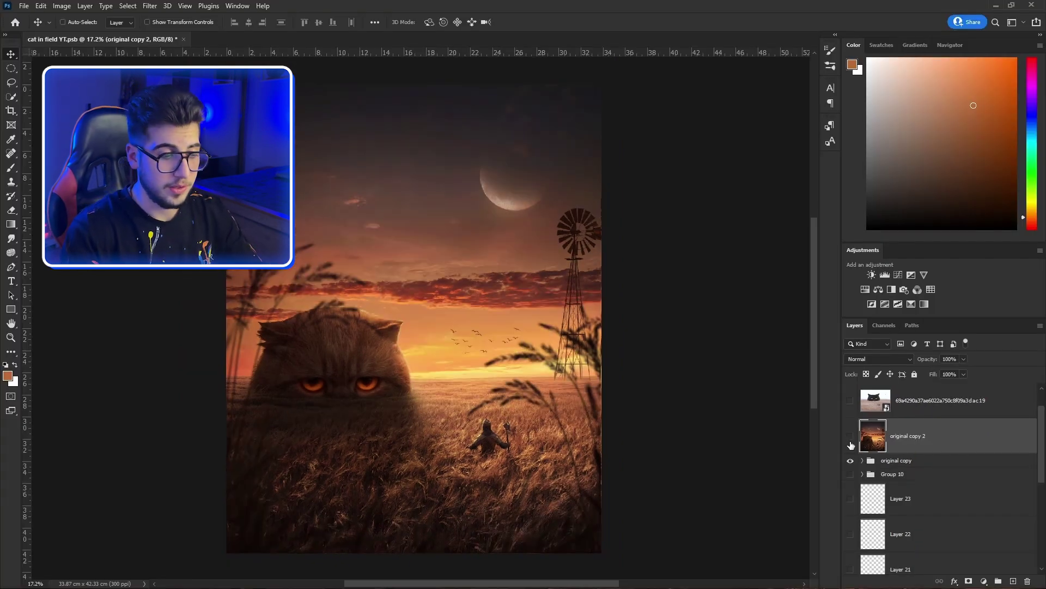
pyautogui.click(852, 445)
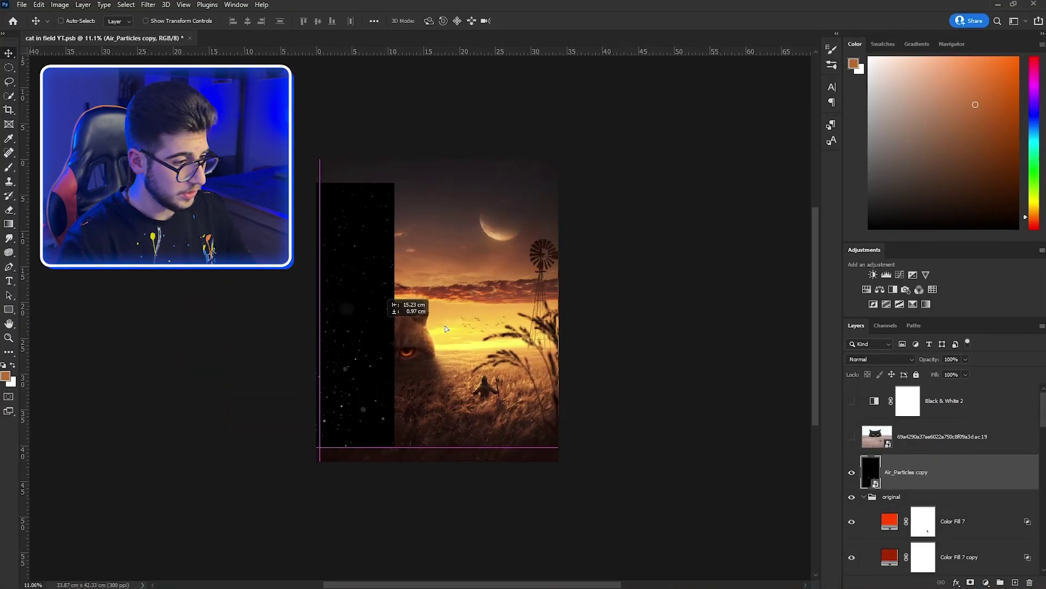
# Move the Air_Particles copy layer over the composite and enlarge it to cover the whole canvas.
pyautogui.moveTo(382, 327); pyautogui.dragTo(448, 326)
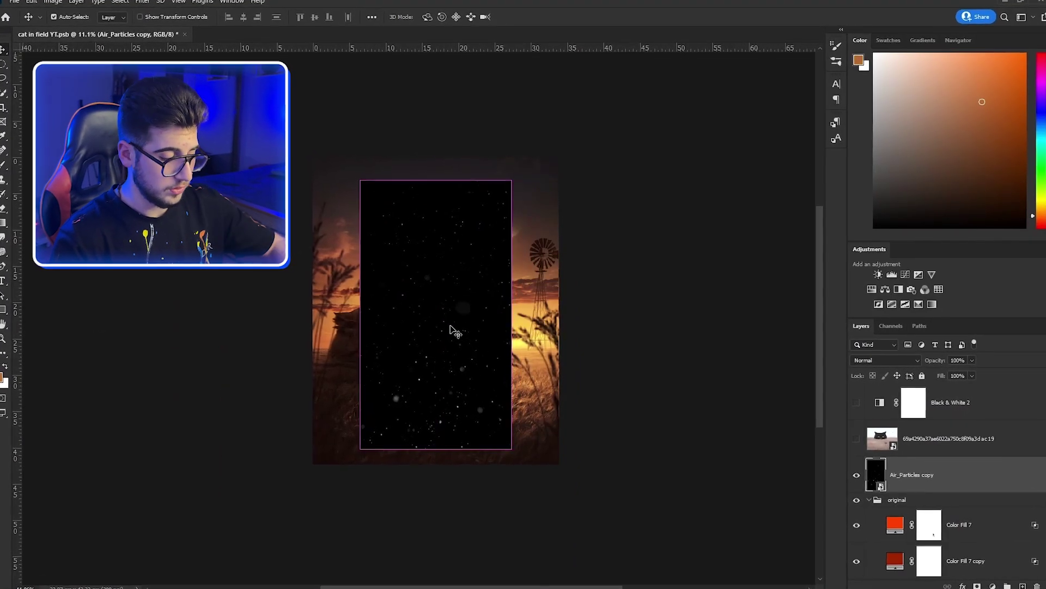
pyautogui.hotkey('ctrl', 't')
pyautogui.moveTo(512, 180); pyautogui.dragTo(674, 121)
pyautogui.press('Return')
# Blend the particles layer with Linear Dodge (Add) and brush away unwanted particles around the cat and warrior.
pyautogui.click(885, 360)
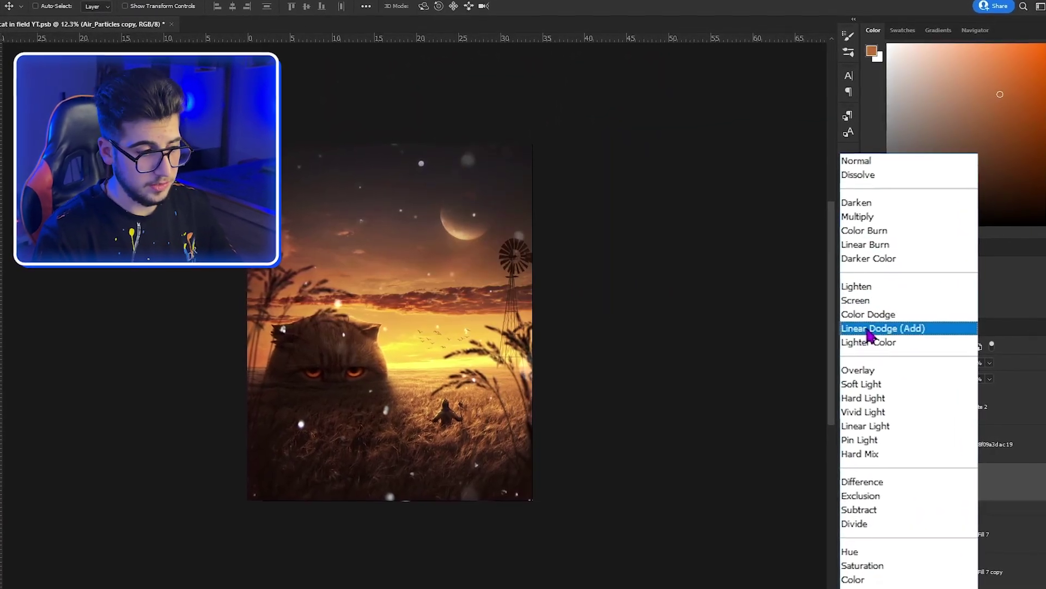
pyautogui.click(871, 329)
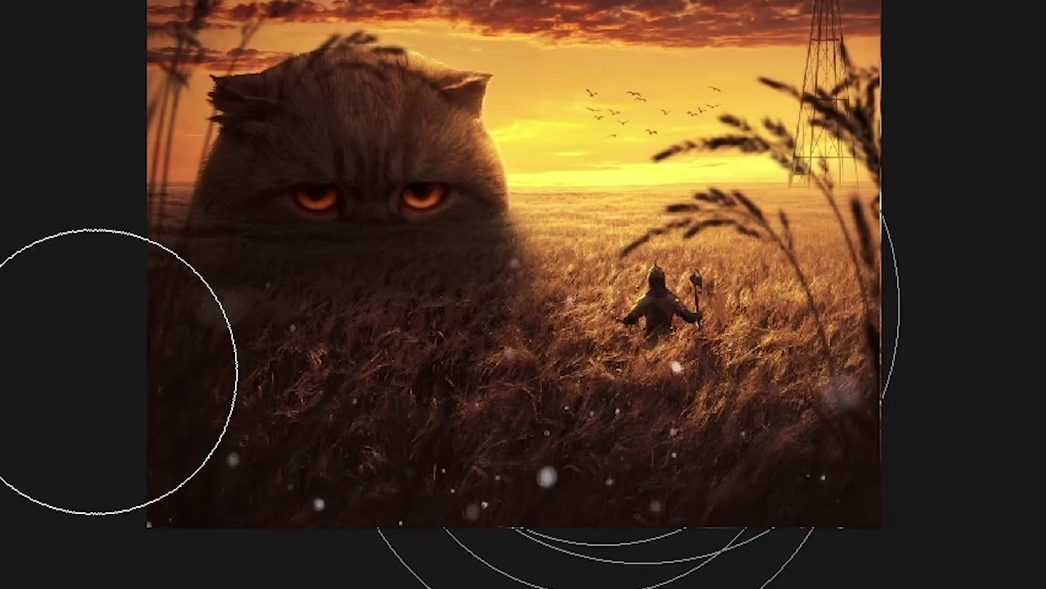
pyautogui.moveTo(516, 369); pyautogui.dragTo(578, 369)
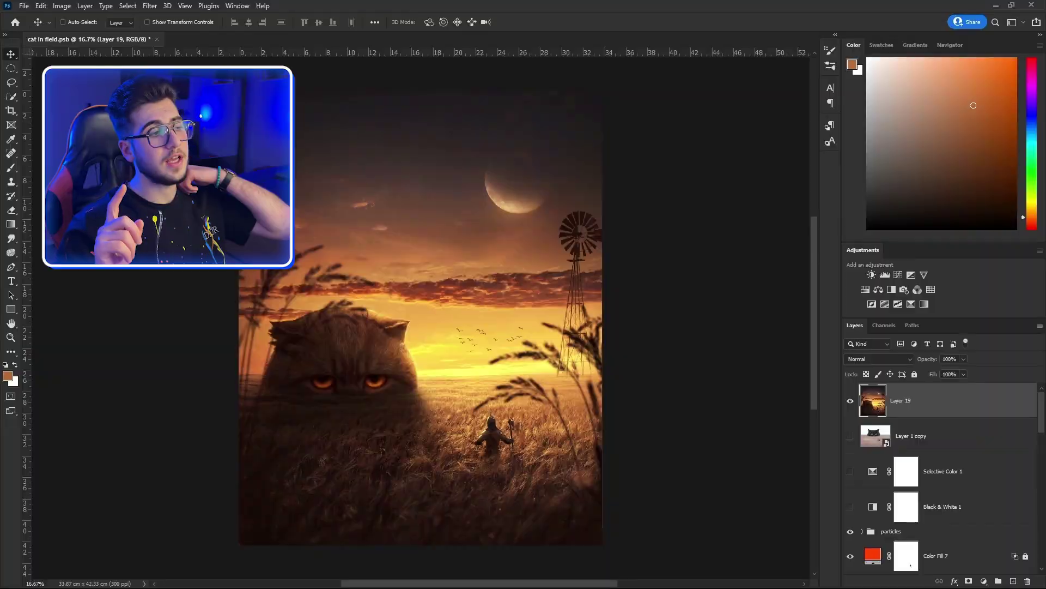